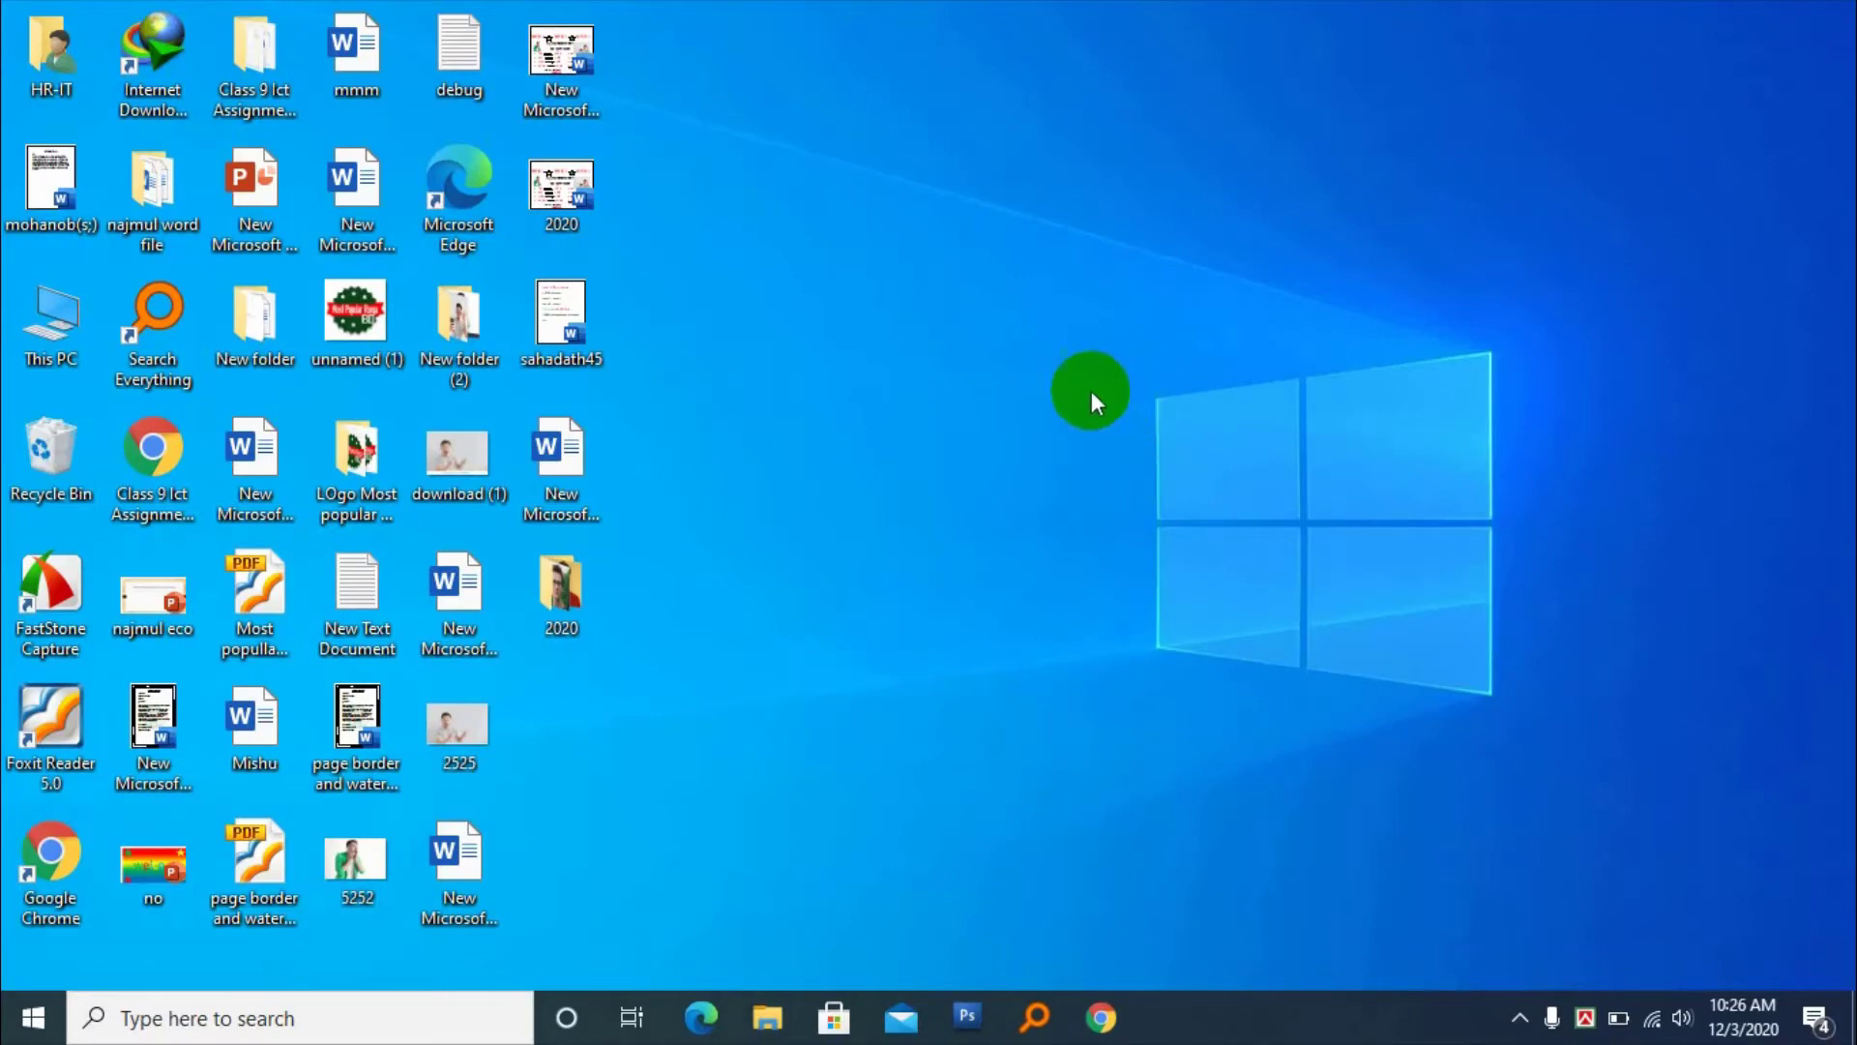
Refresh the desktop icons twice from the desktop context menu
right_click(991, 281)
left_click(1025, 335)
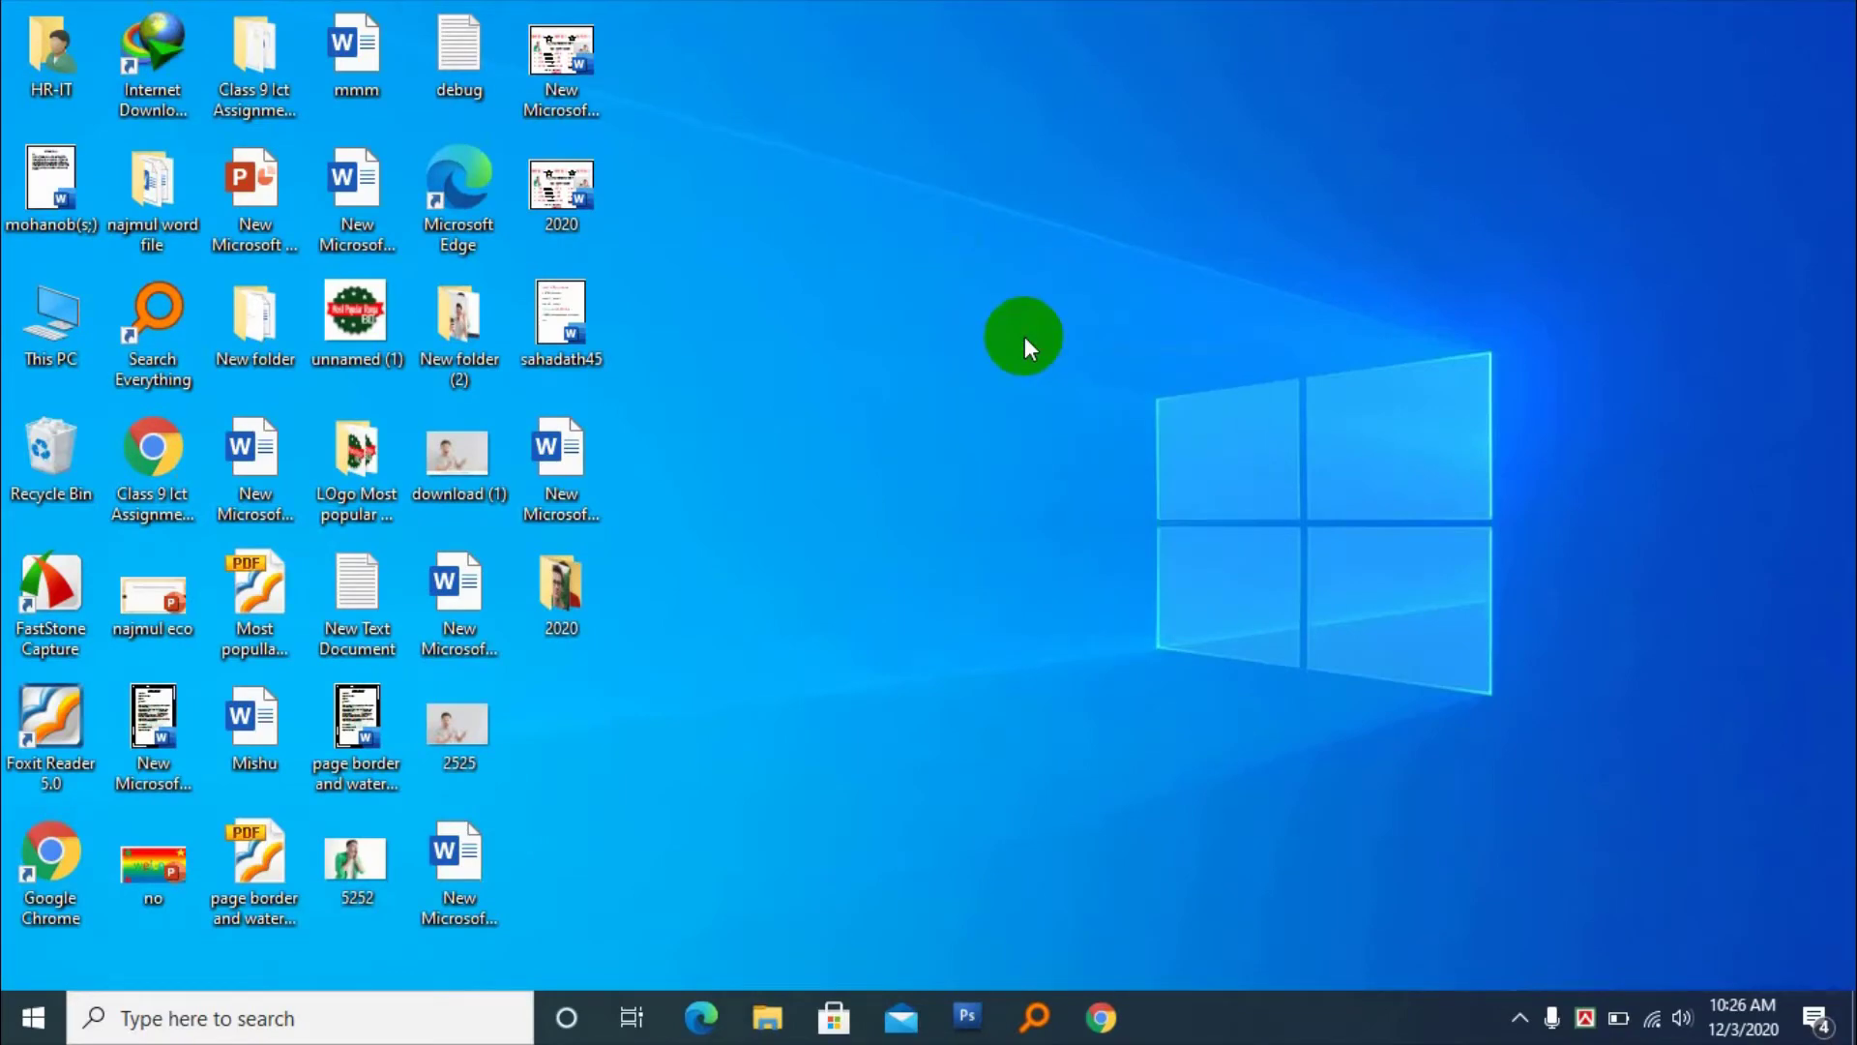
right_click(880, 246)
left_click(983, 317)
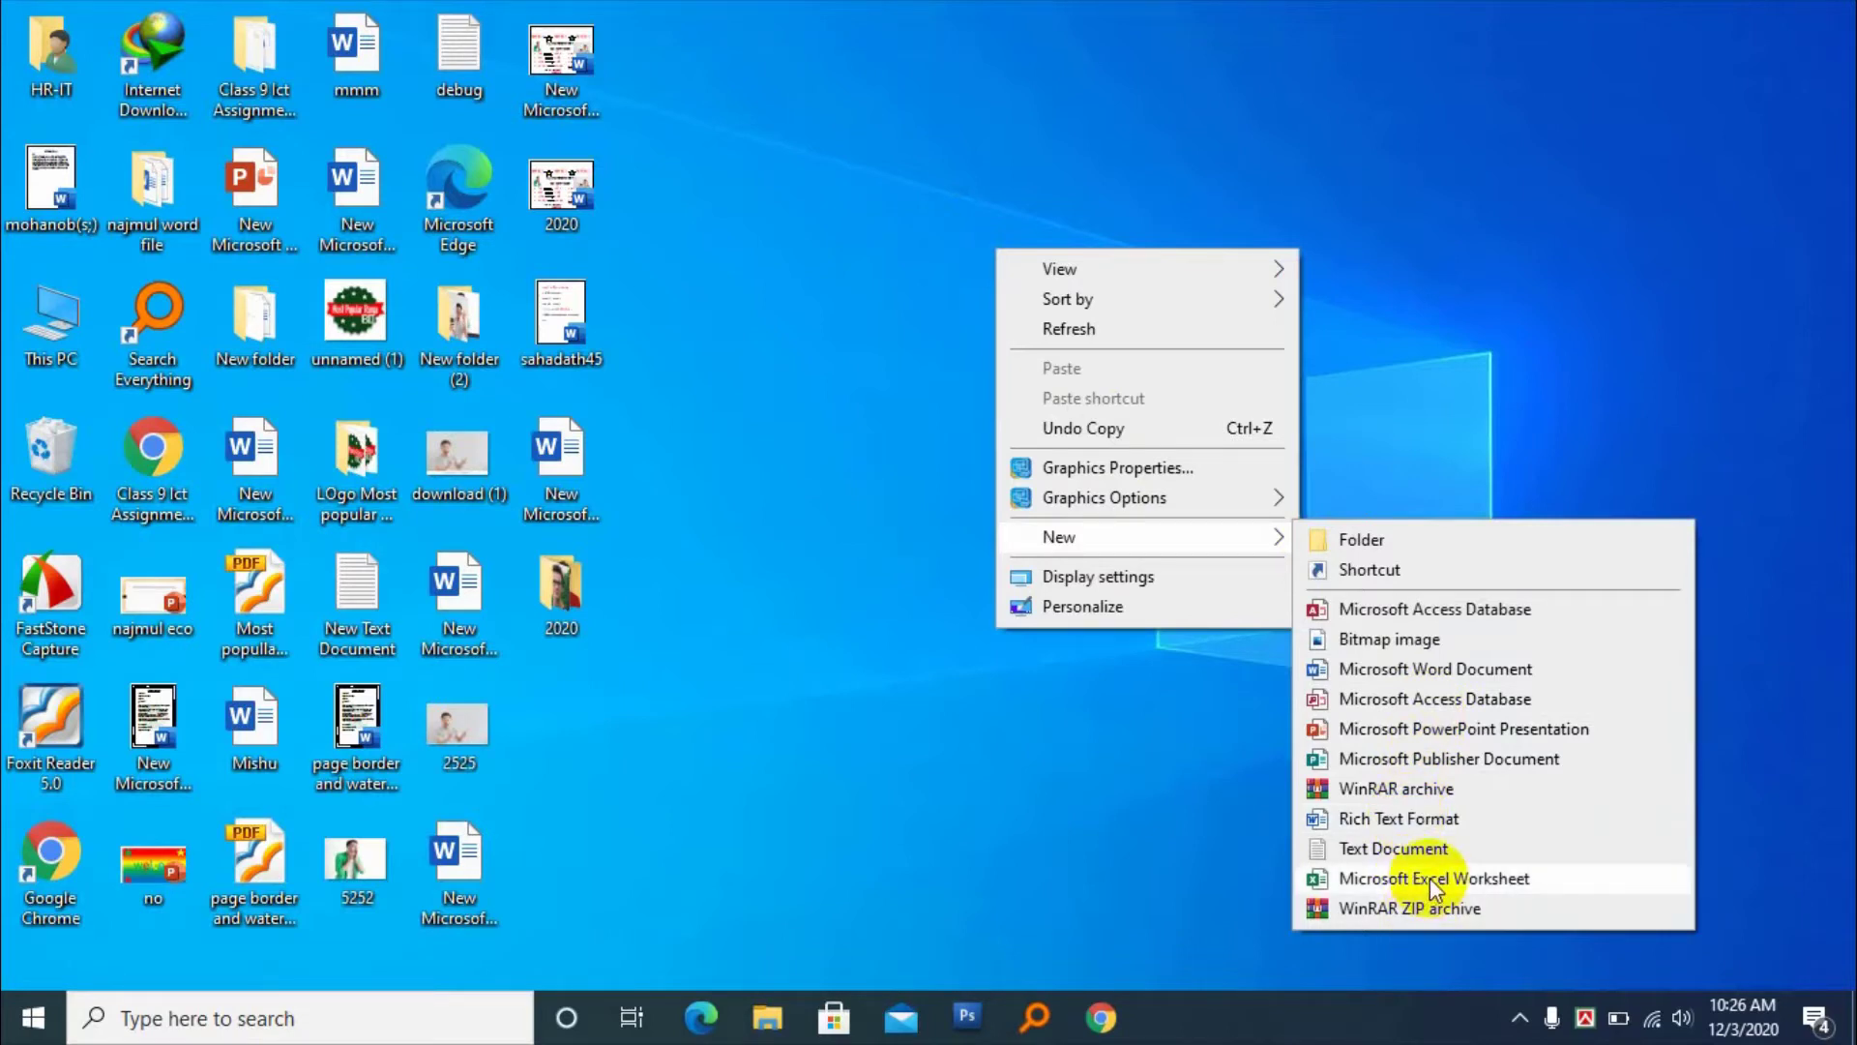
left_click(989, 734)
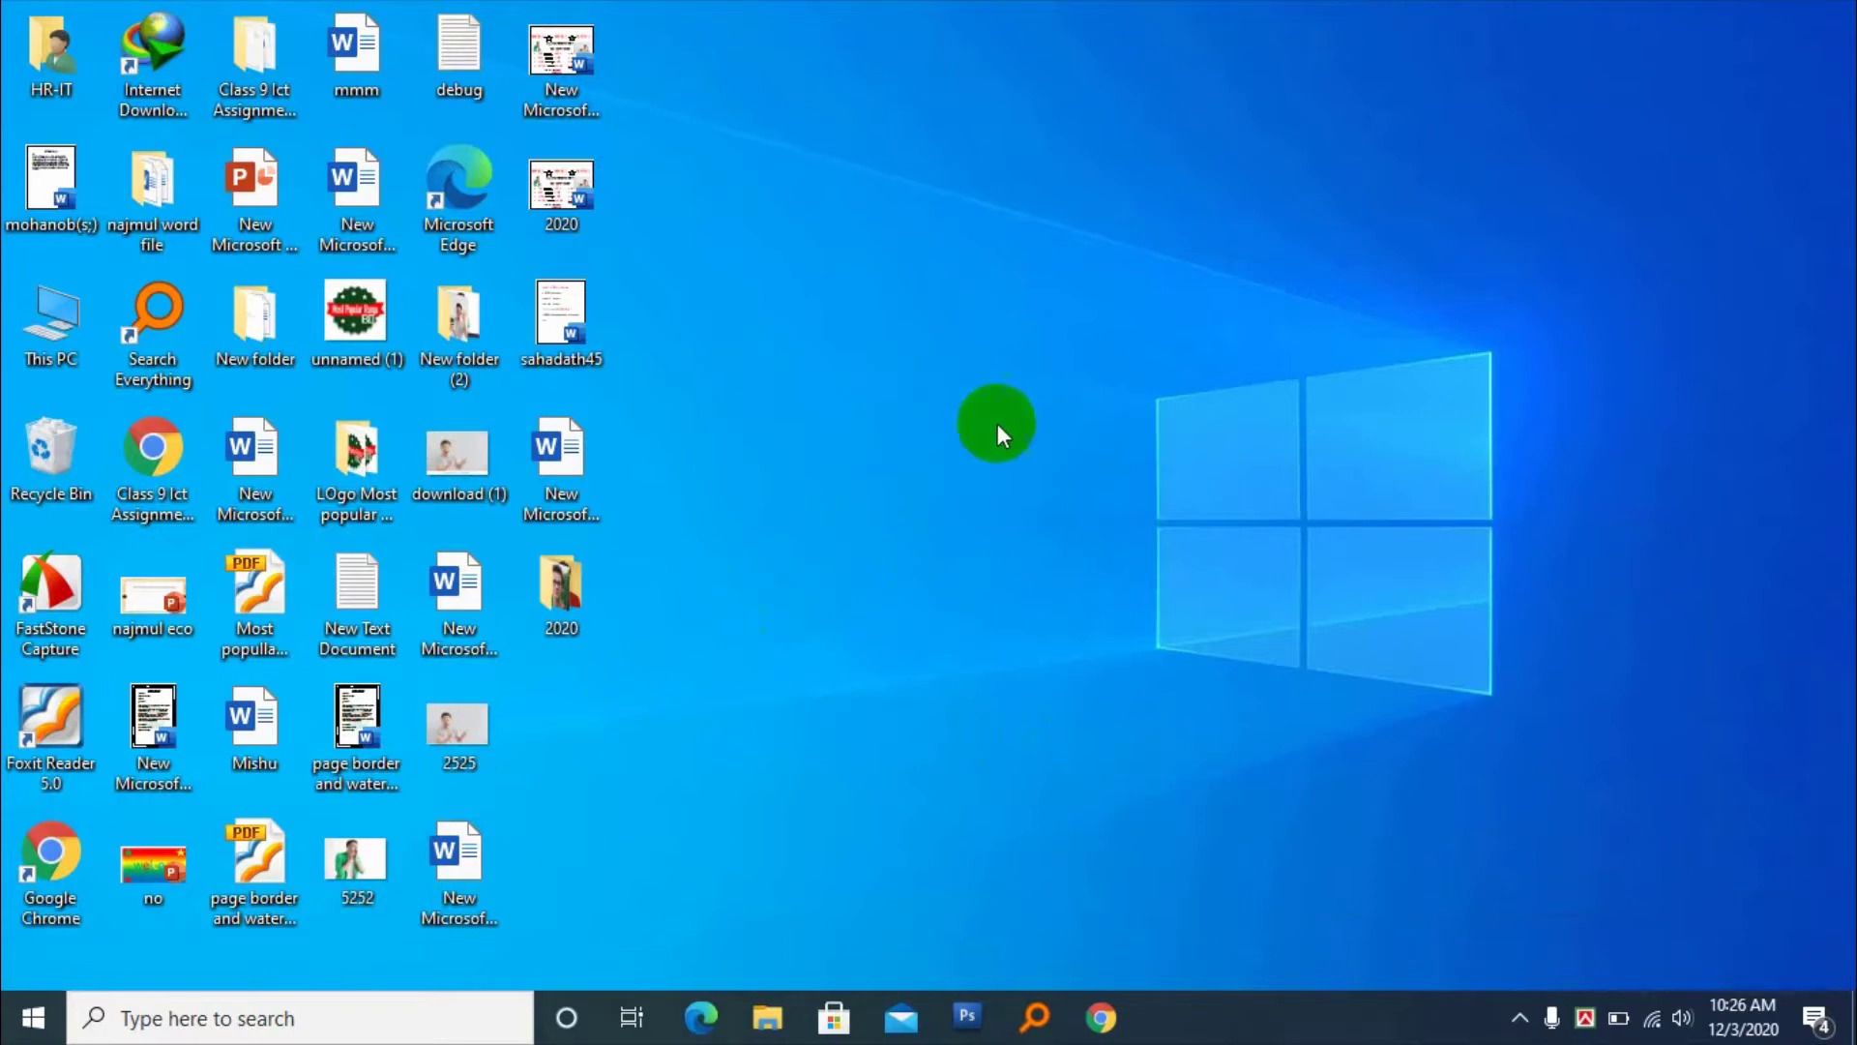
Create a new Microsoft Excel Worksheet file on the desktop, then delete it to the Recycle Bin
right_click(948, 209)
right_click(757, 347)
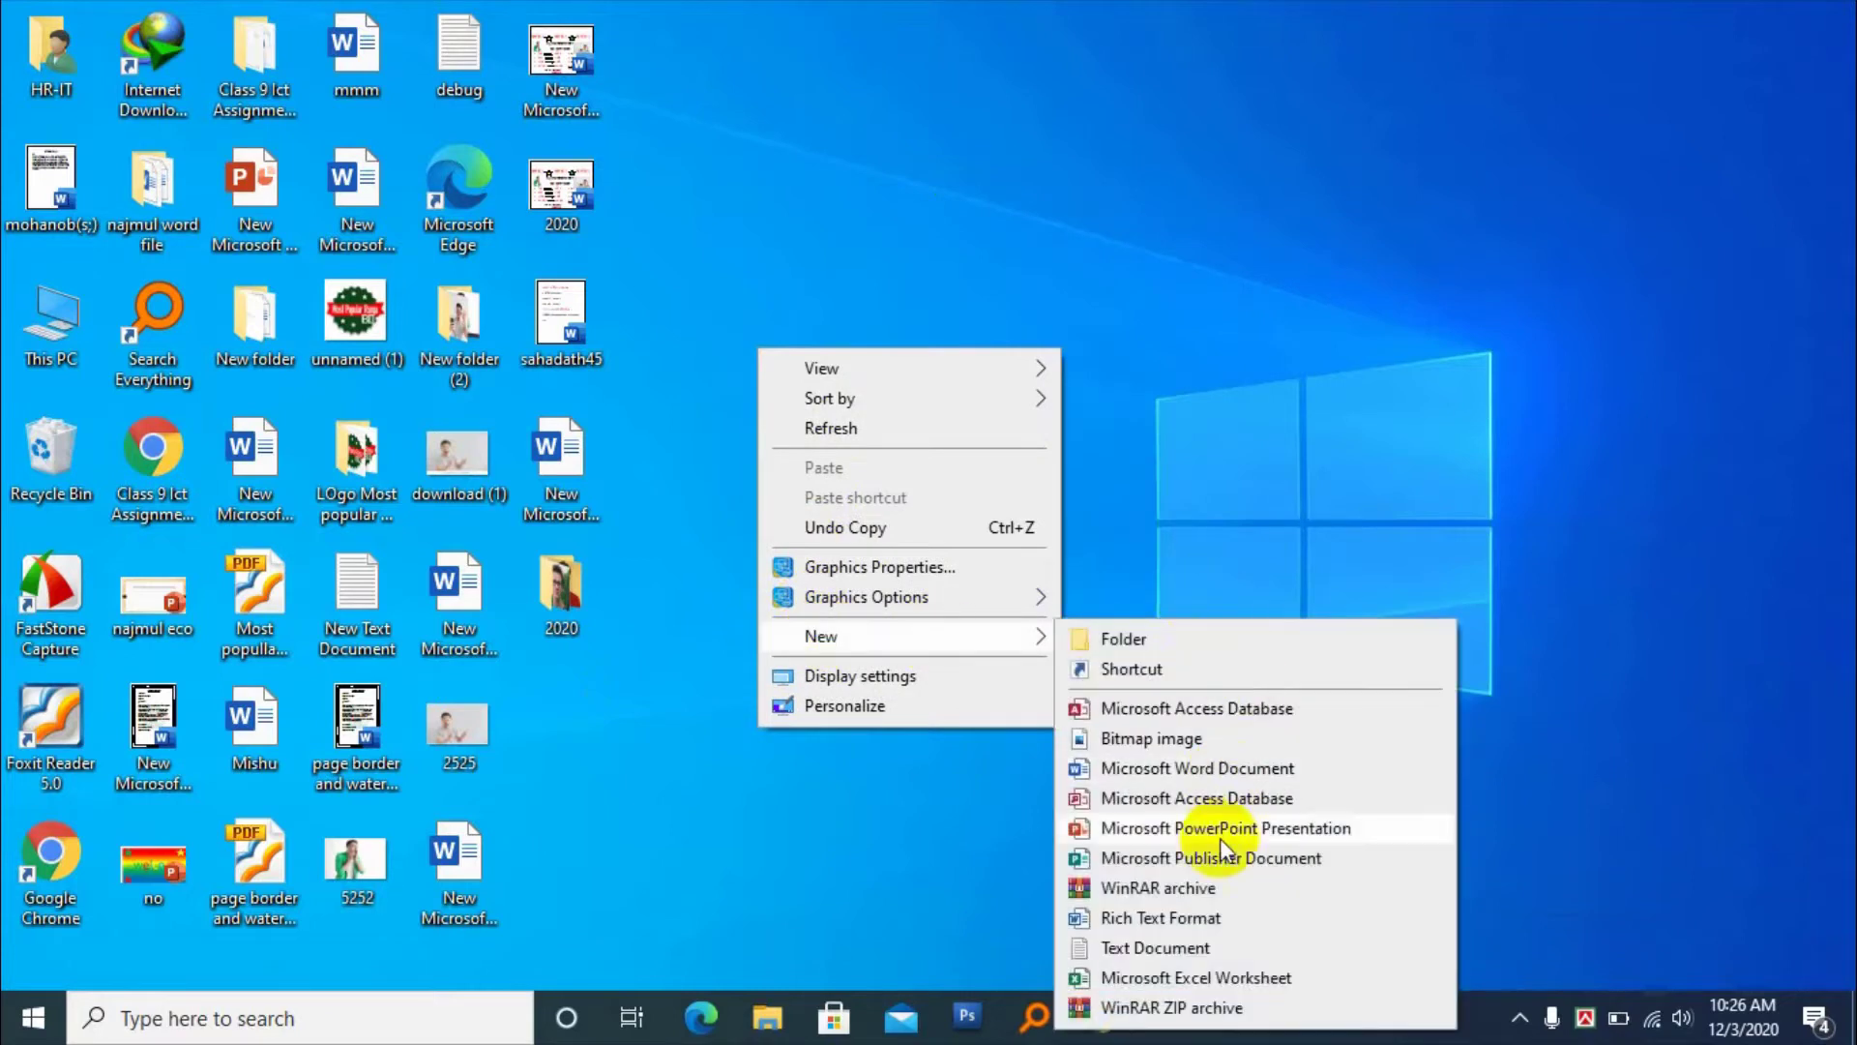
mouse_move(910, 635)
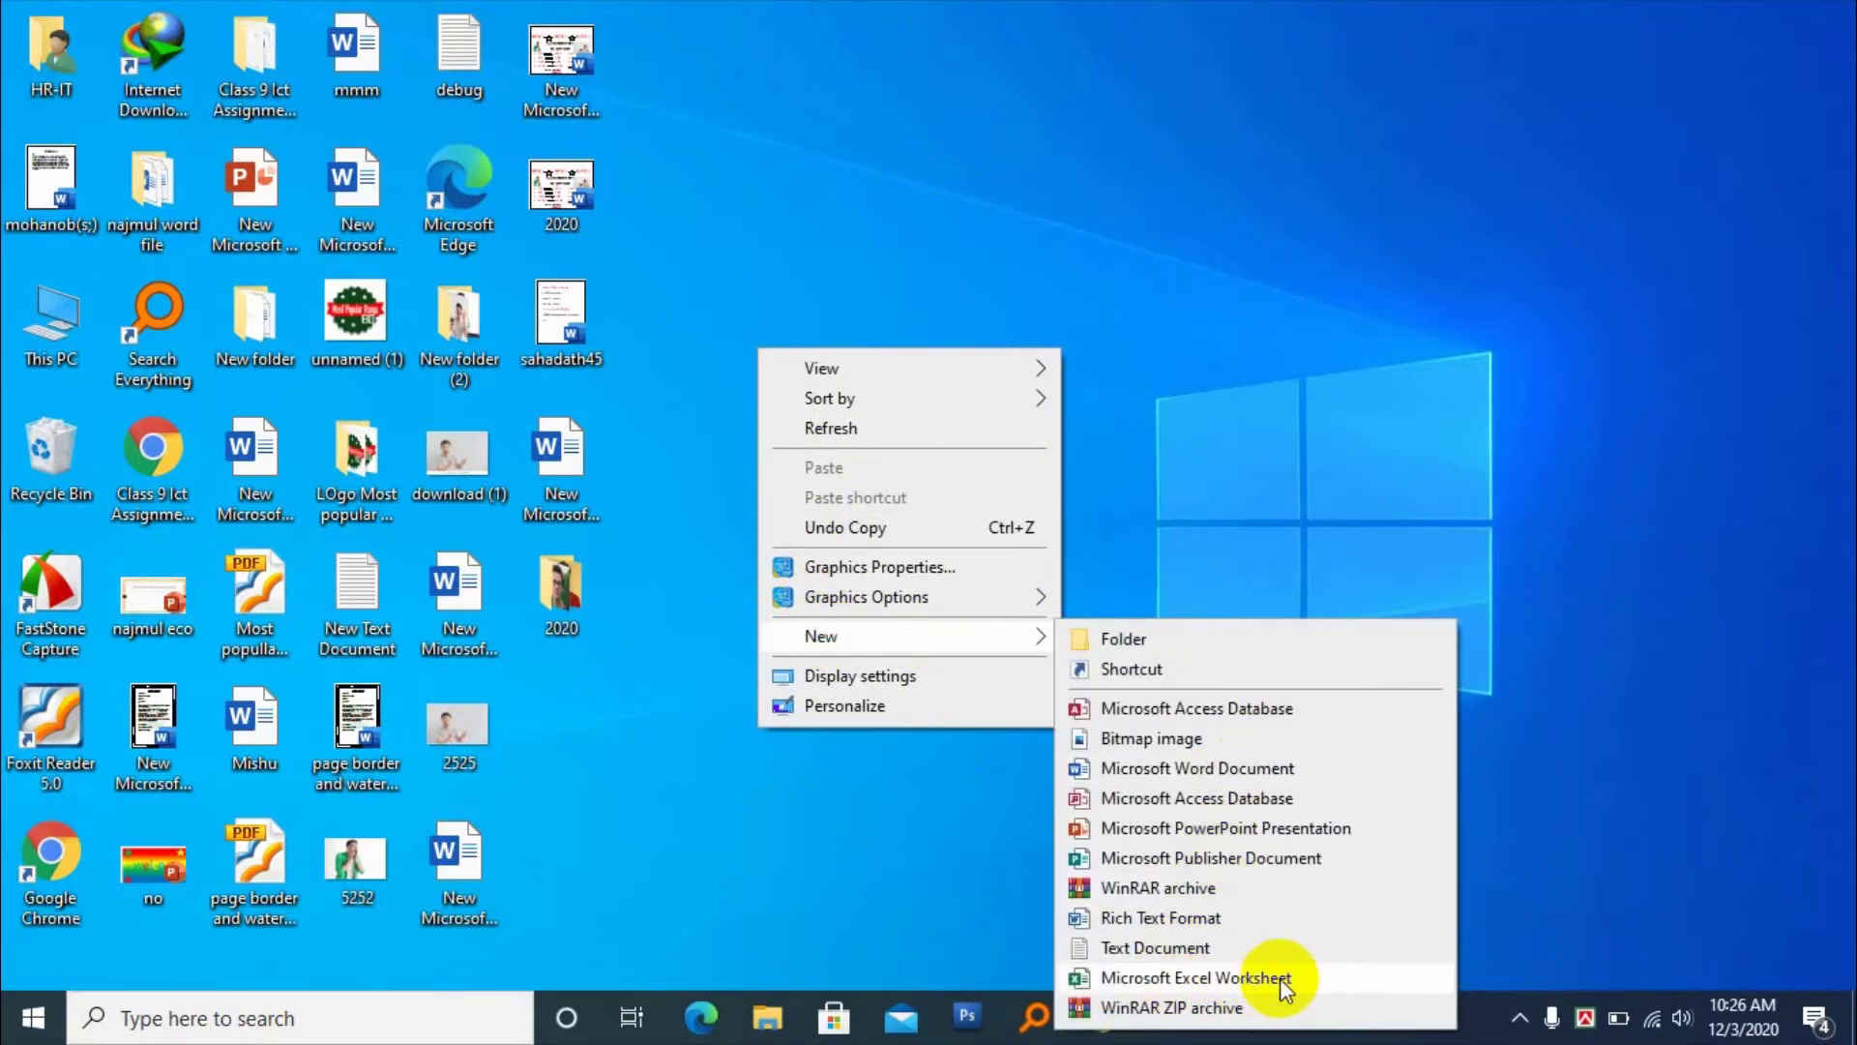
left_click(1344, 977)
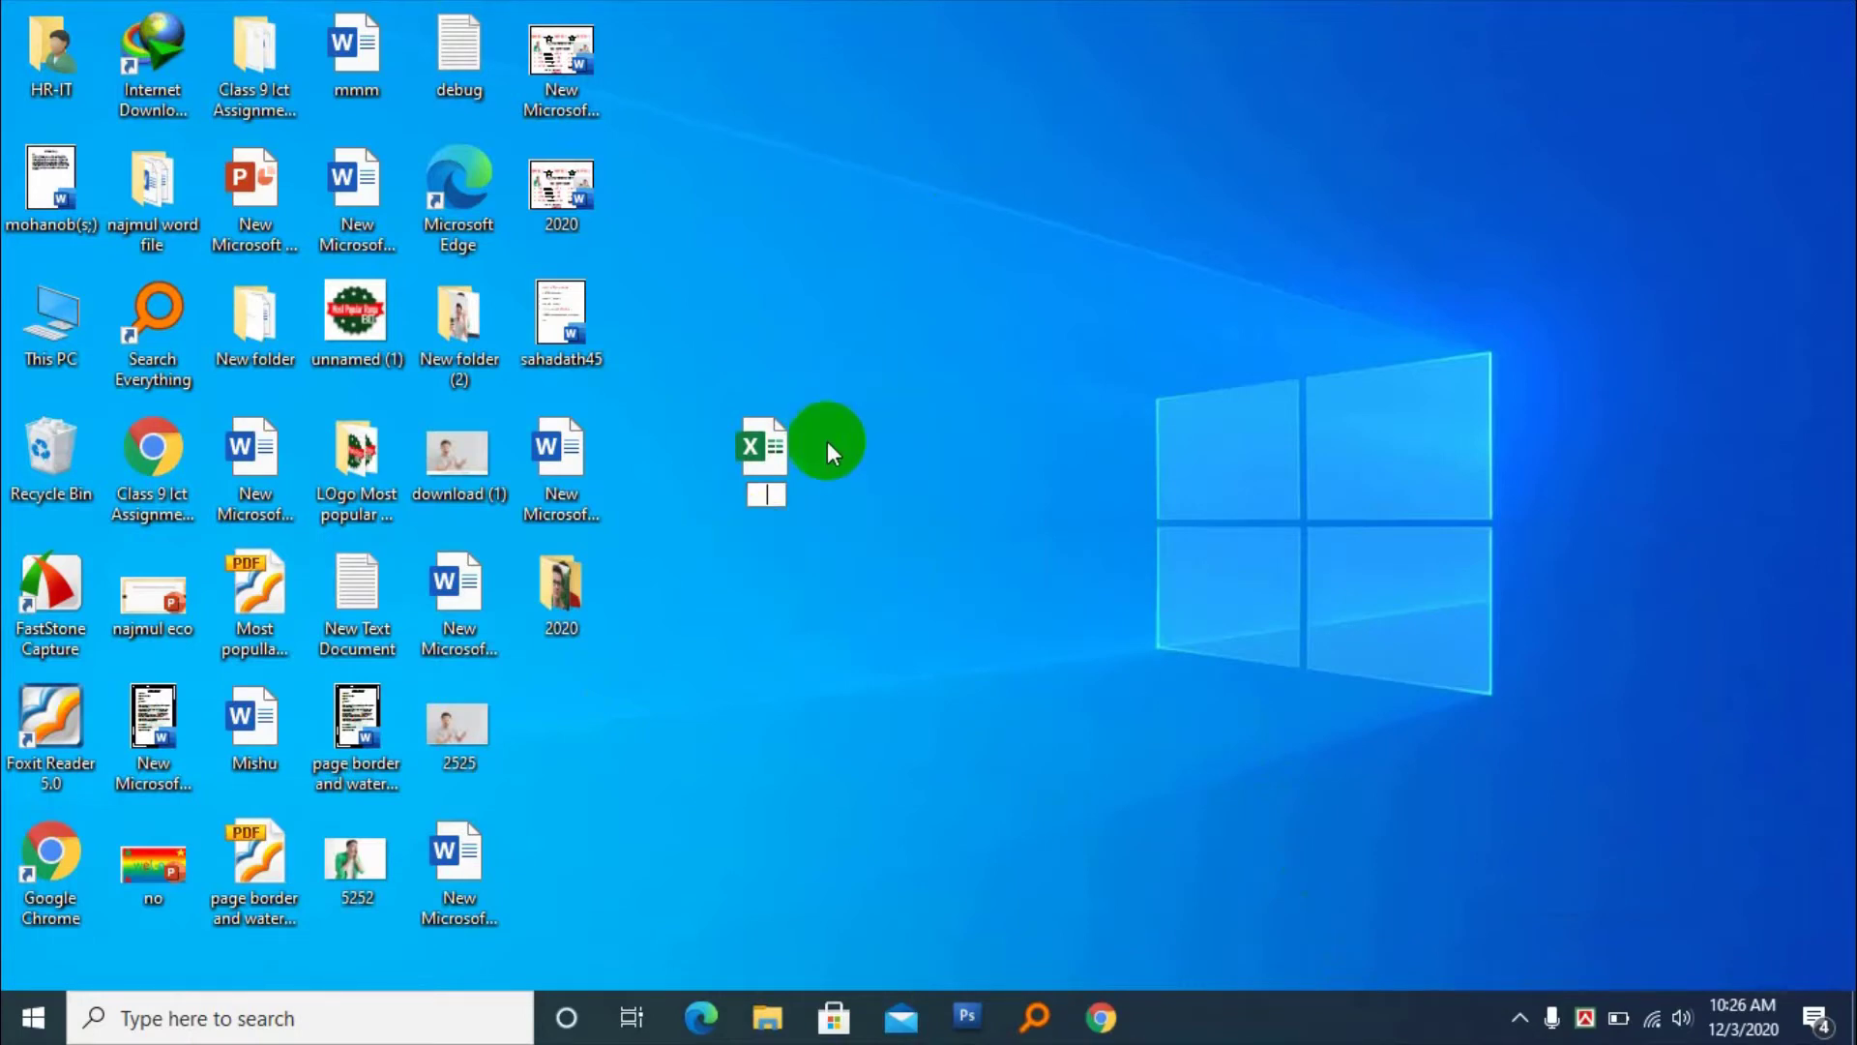
left_click(743, 451)
key("Delete")
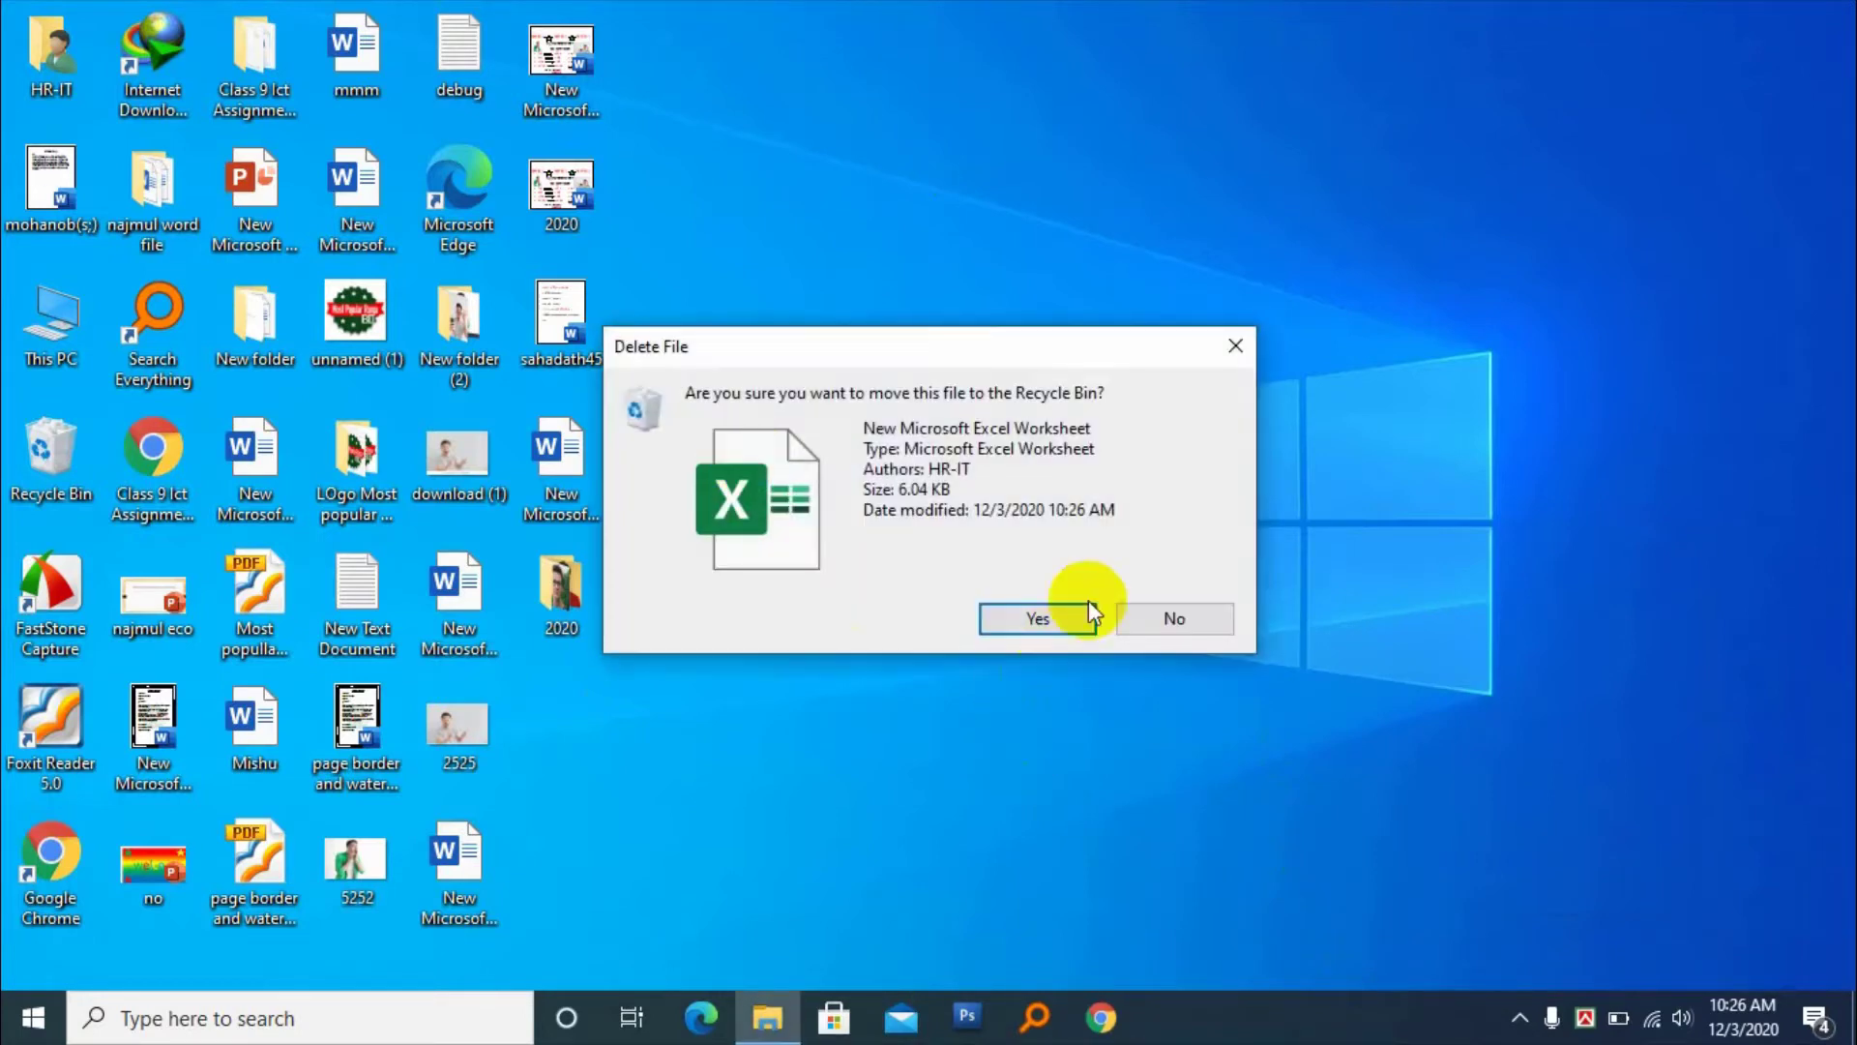
left_click(1065, 617)
Launch Excel from the Start menu app list and maximize its window
left_click(33, 1026)
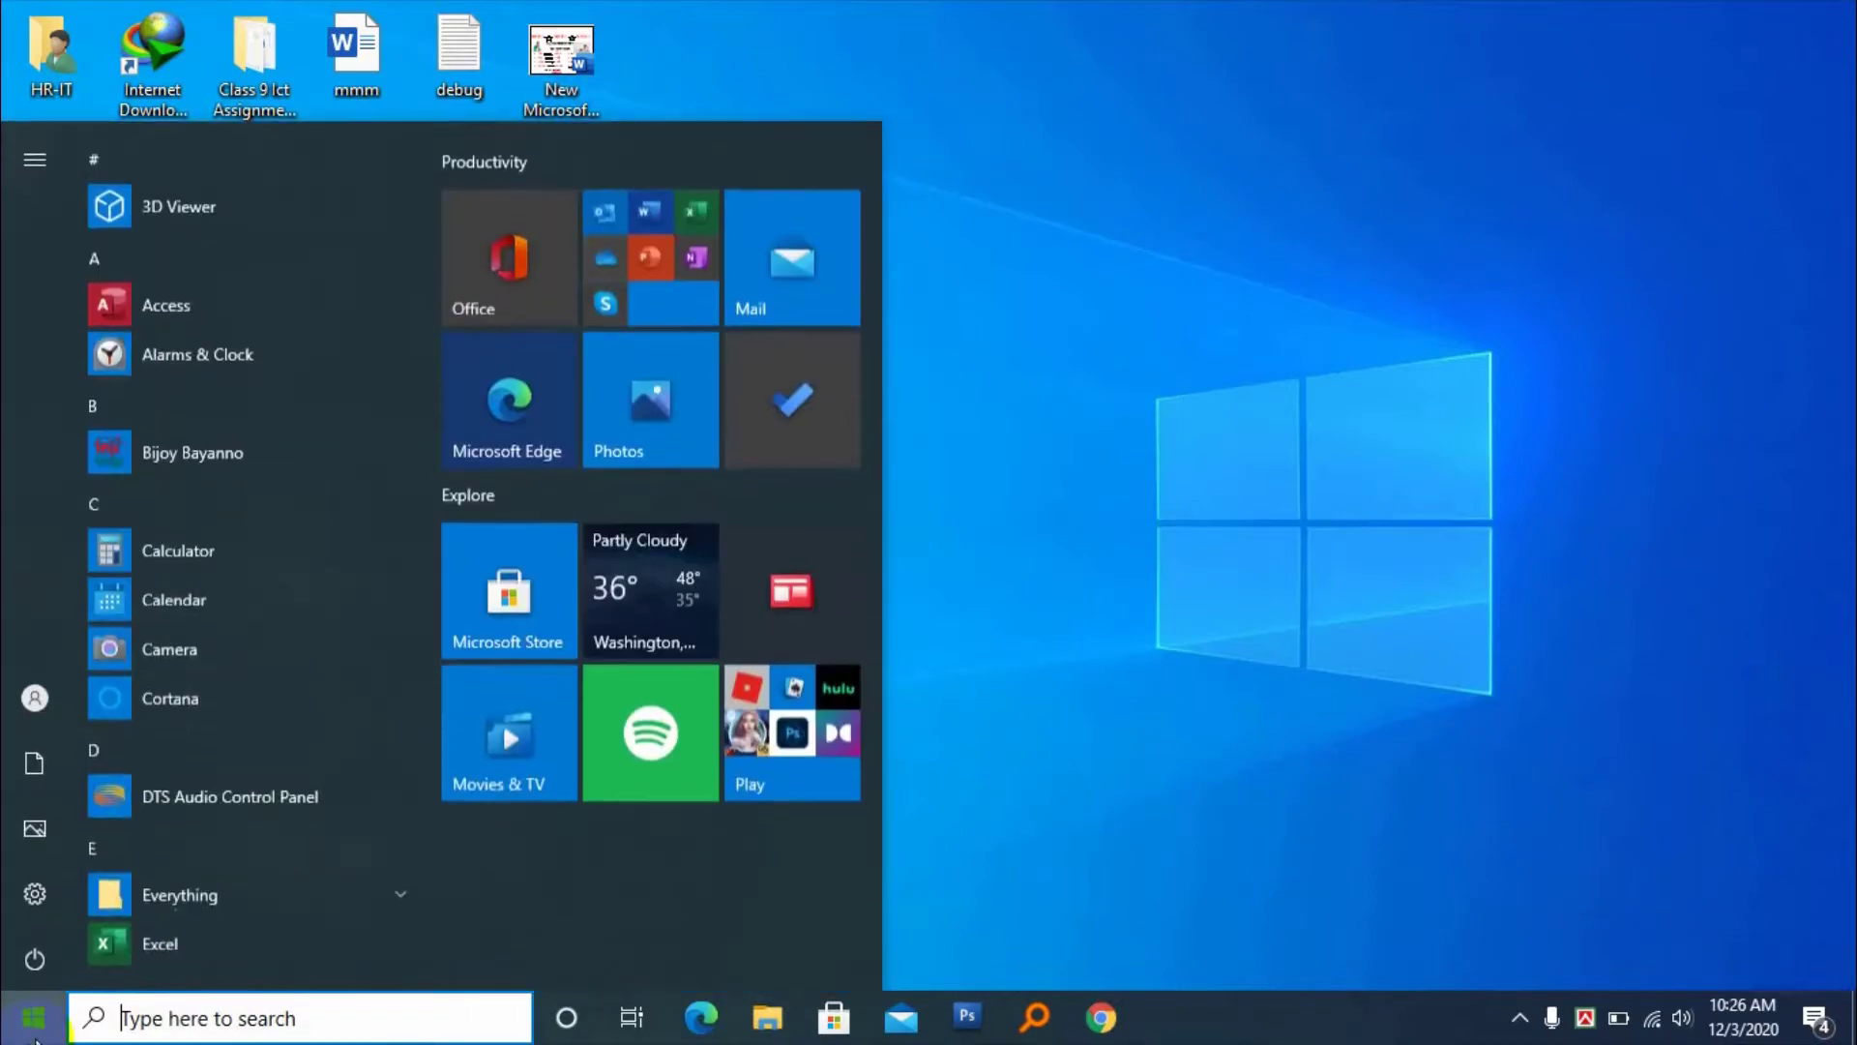
scroll(155, 909, "down", 2)
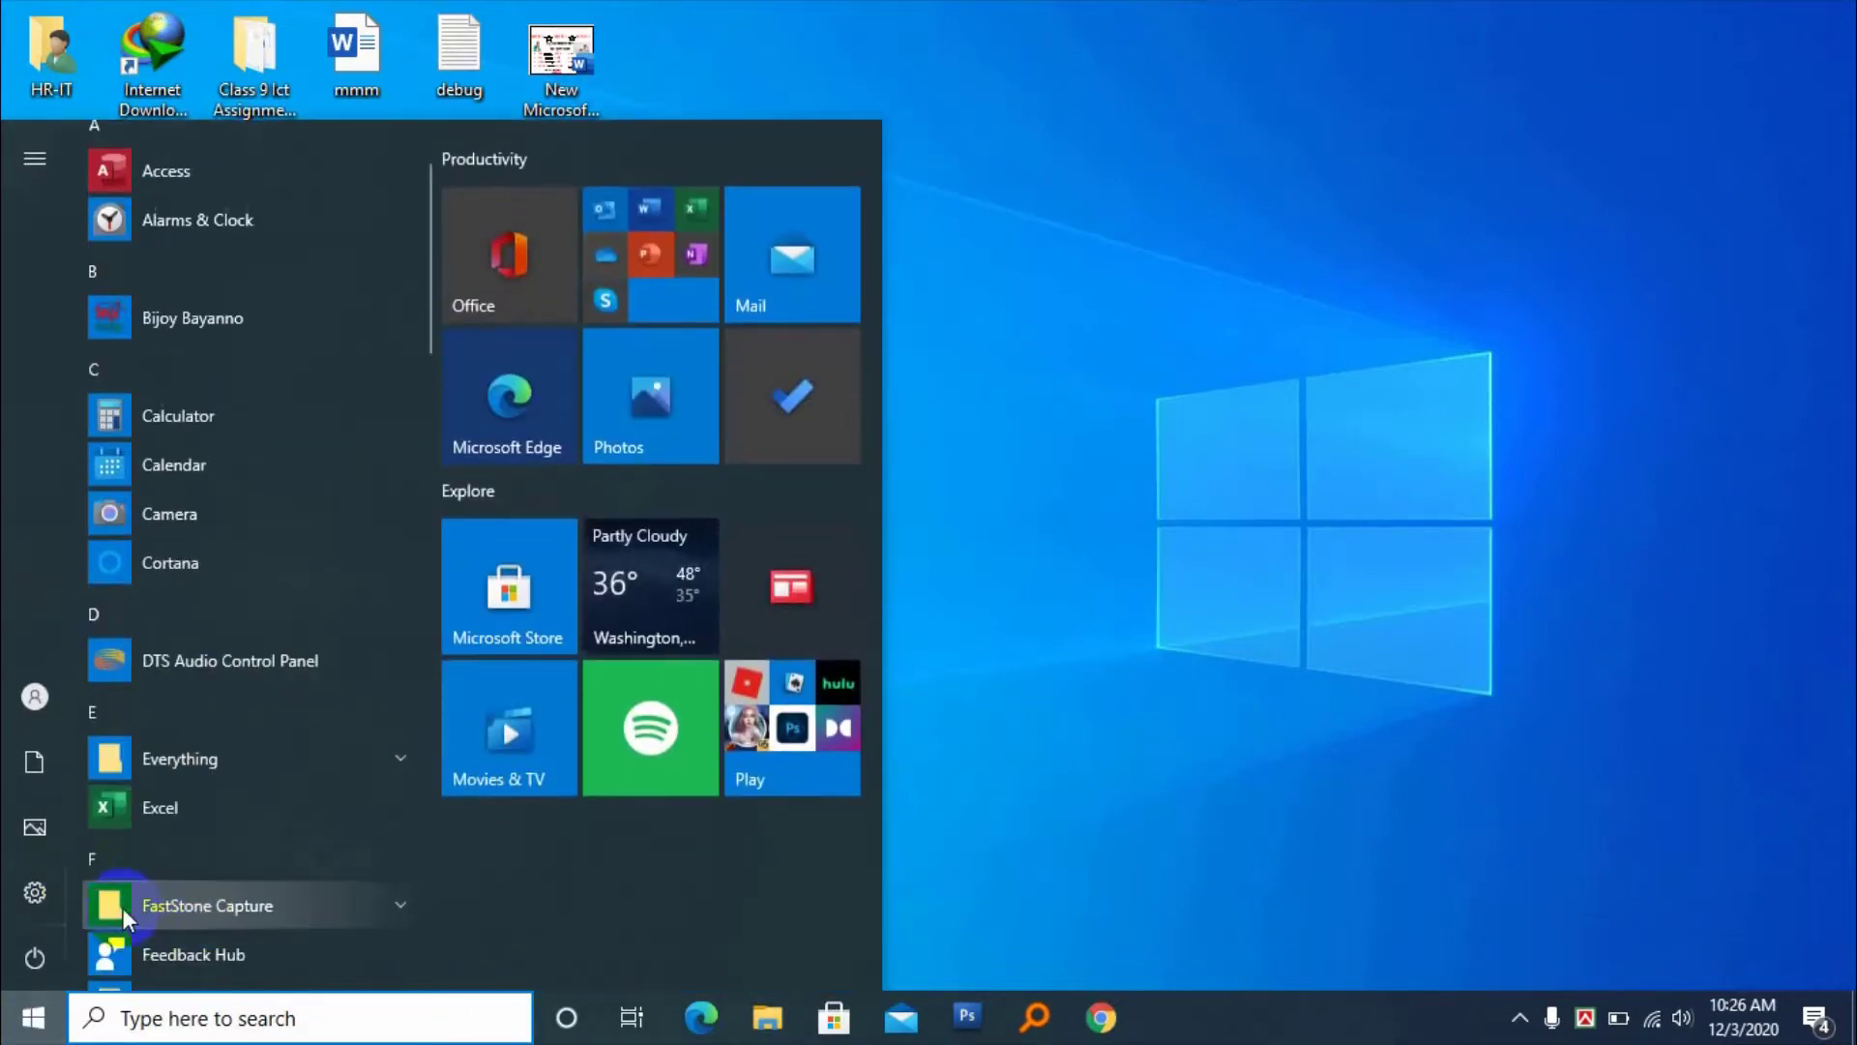
left_click(160, 807)
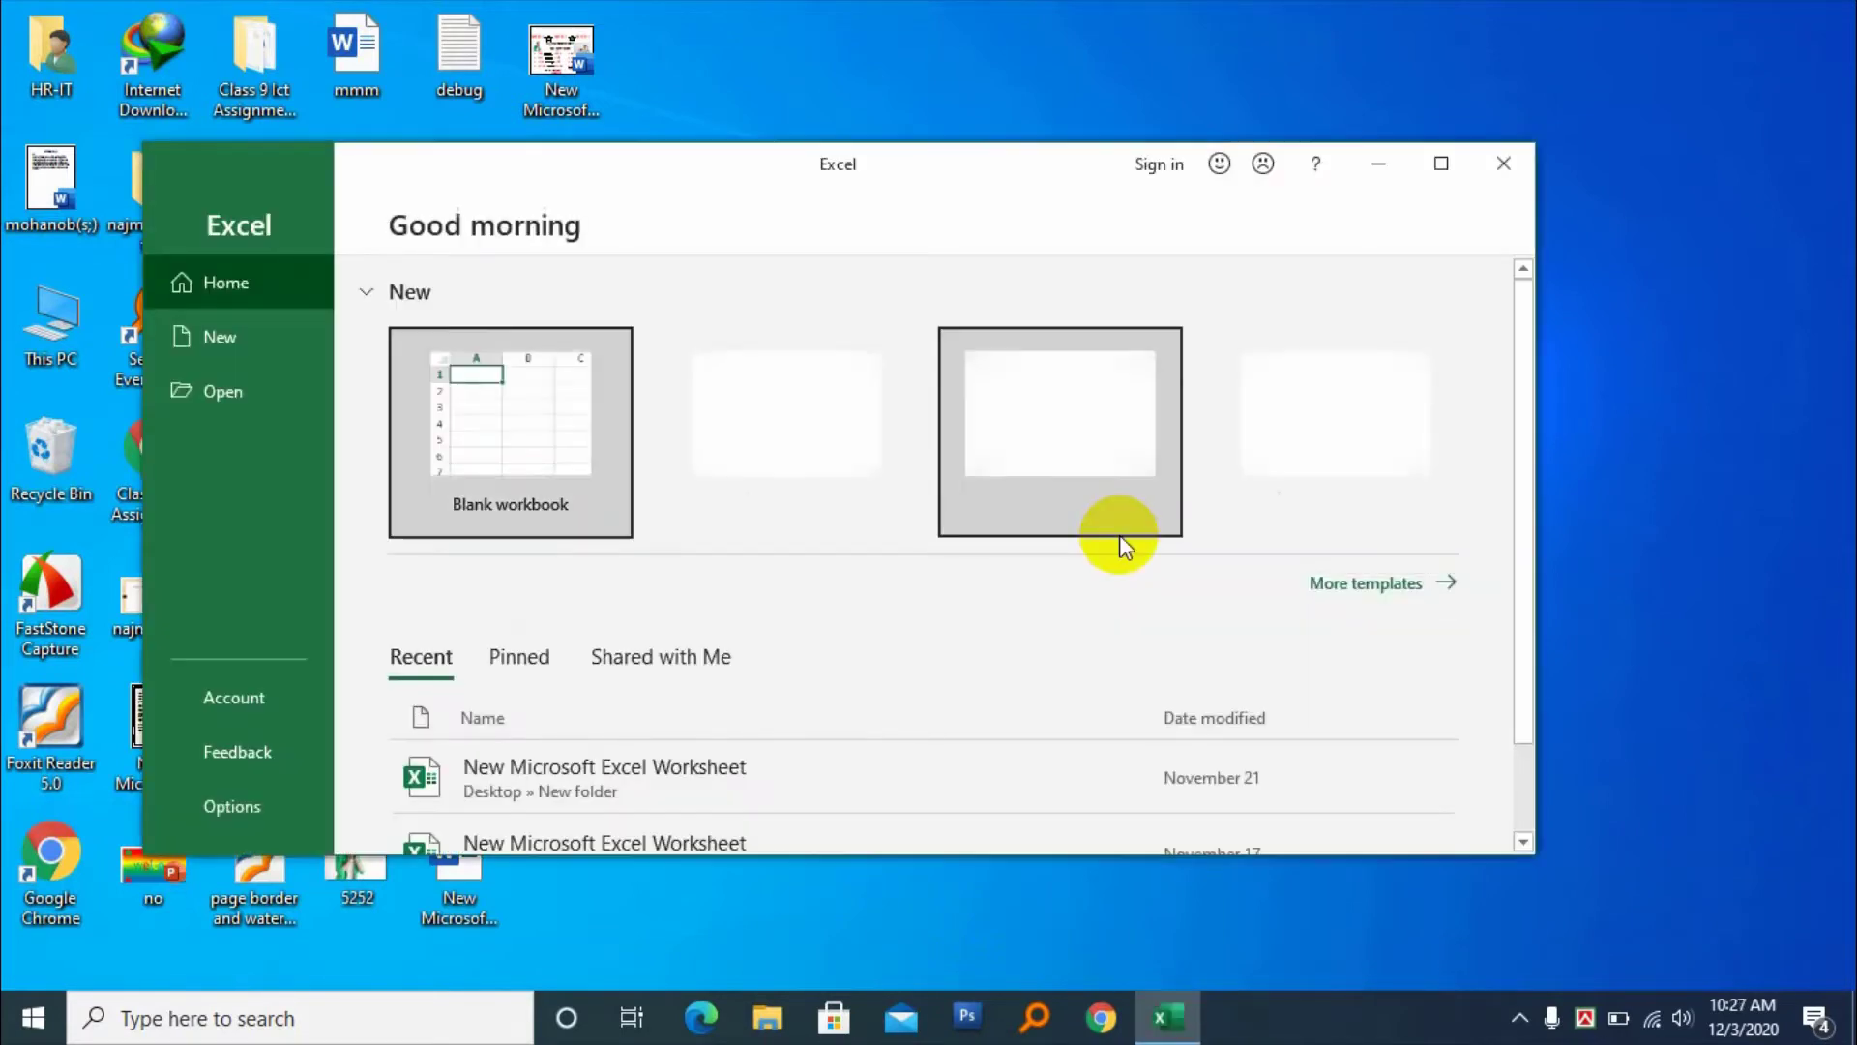
left_click(1434, 163)
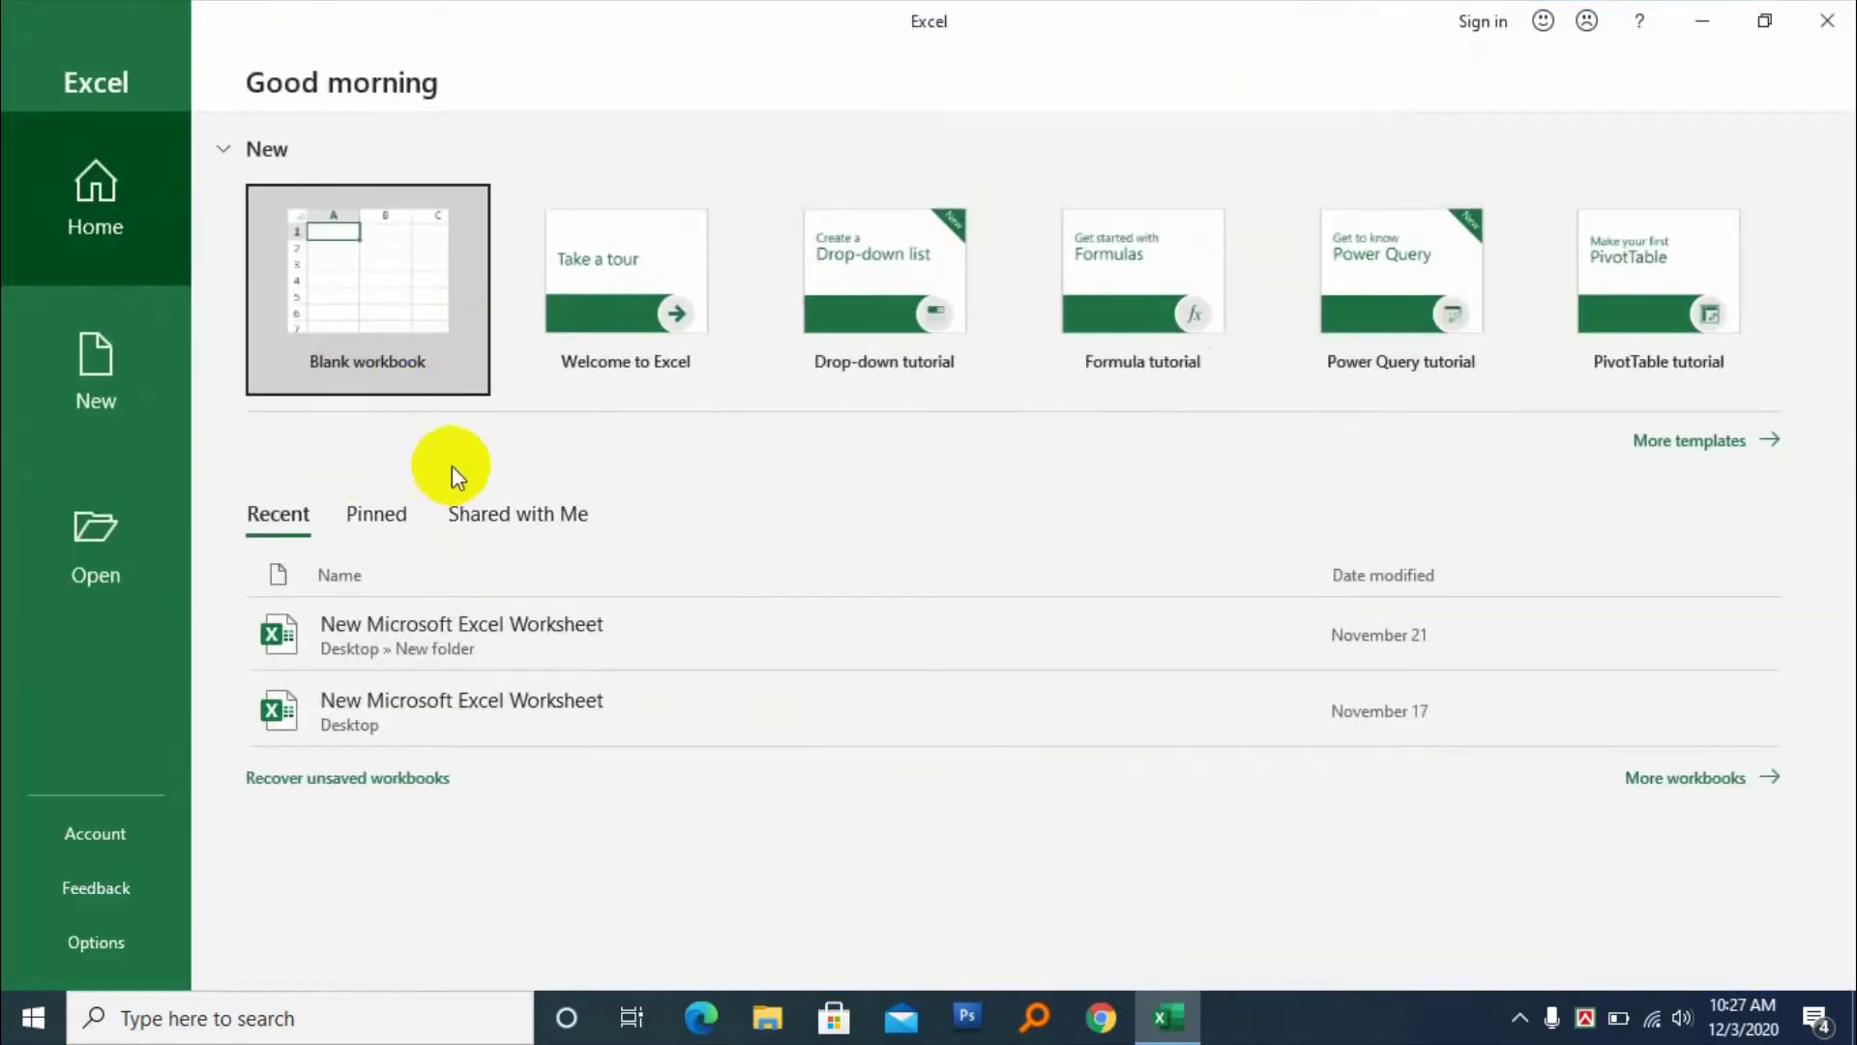
Start a blank workbook and close the Document Recovery pane, discarding the recovered files
left_click(416, 318)
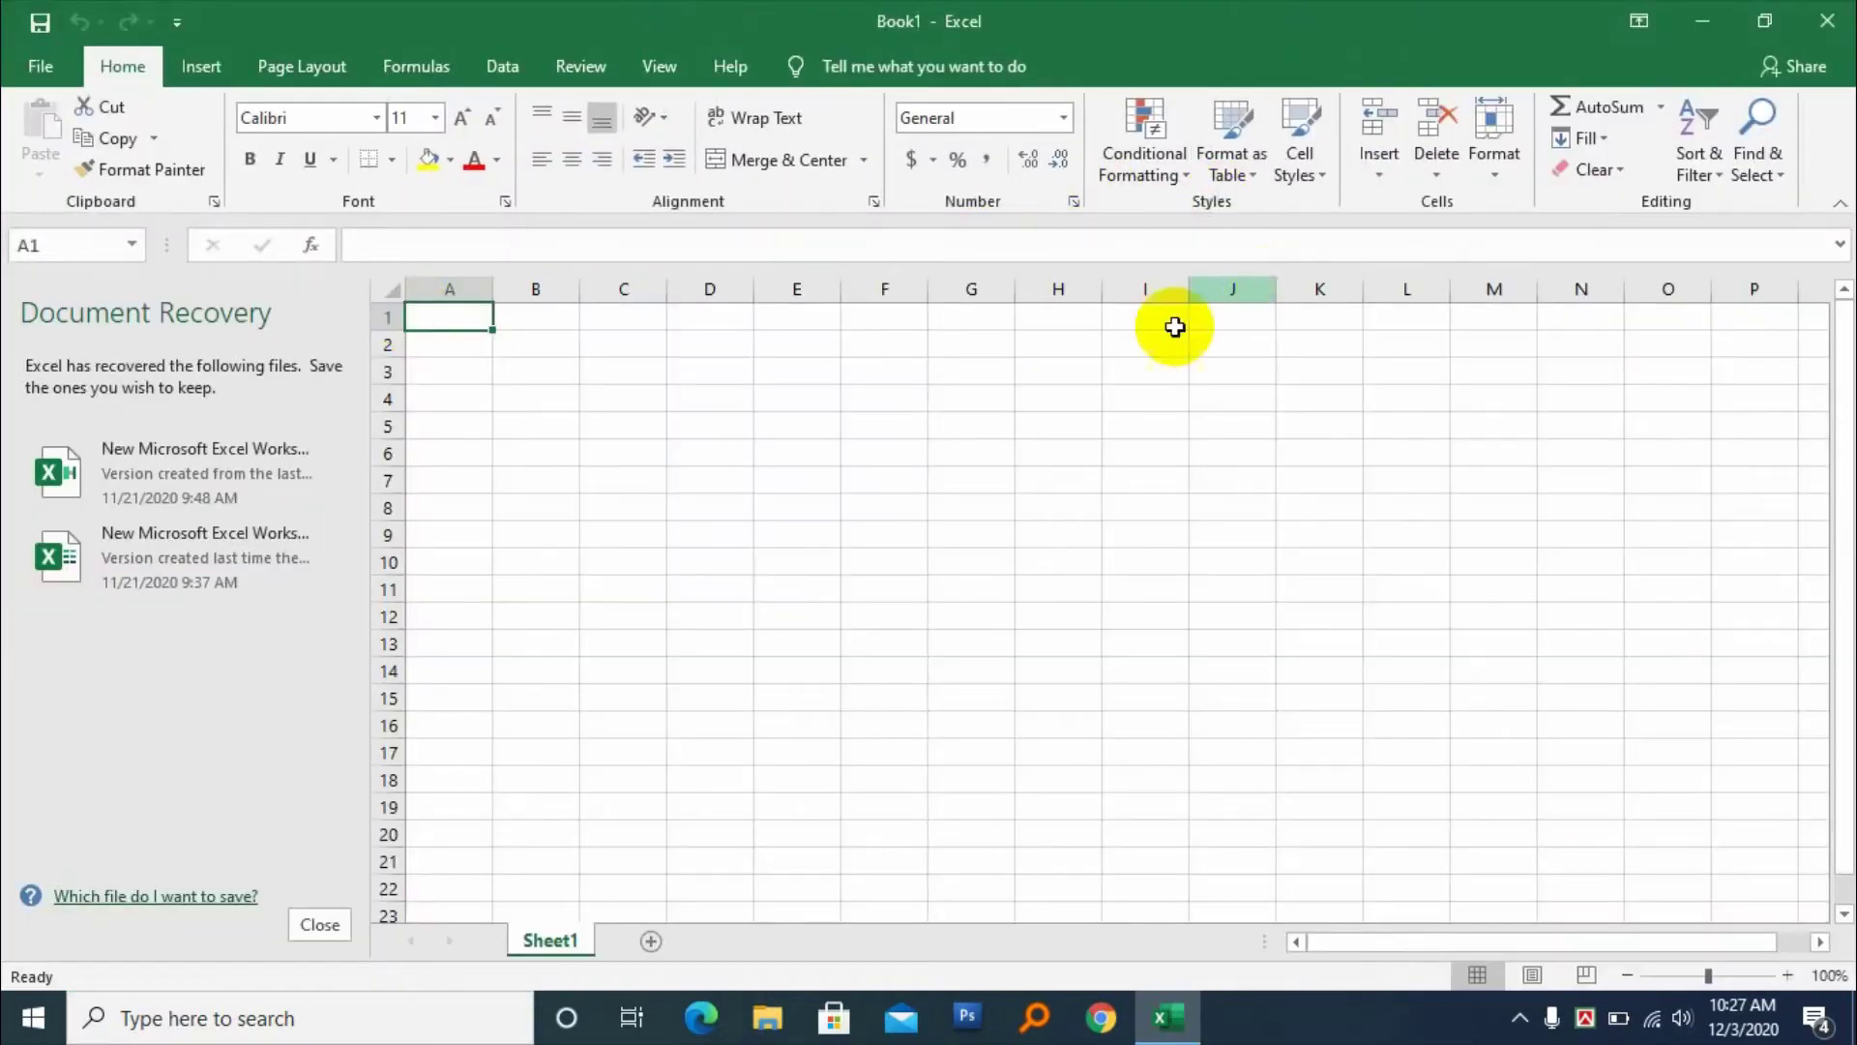
left_click(322, 922)
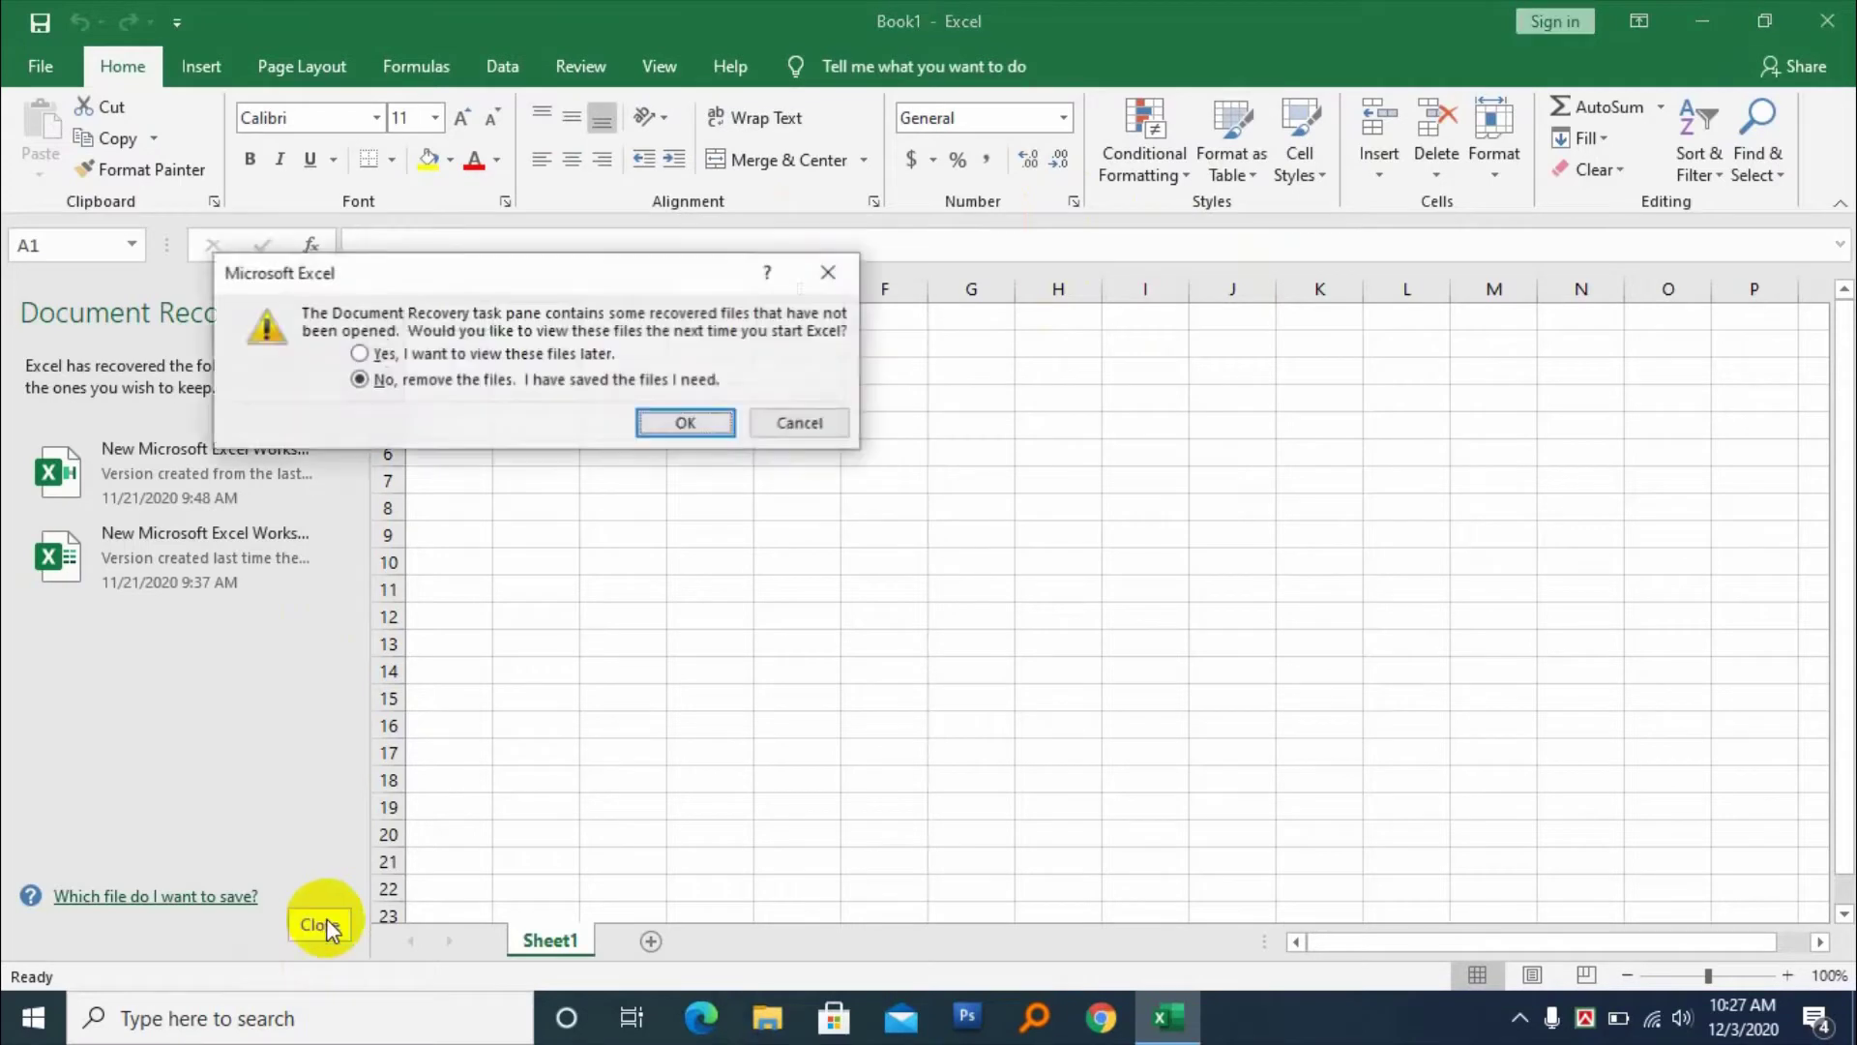
left_click(699, 423)
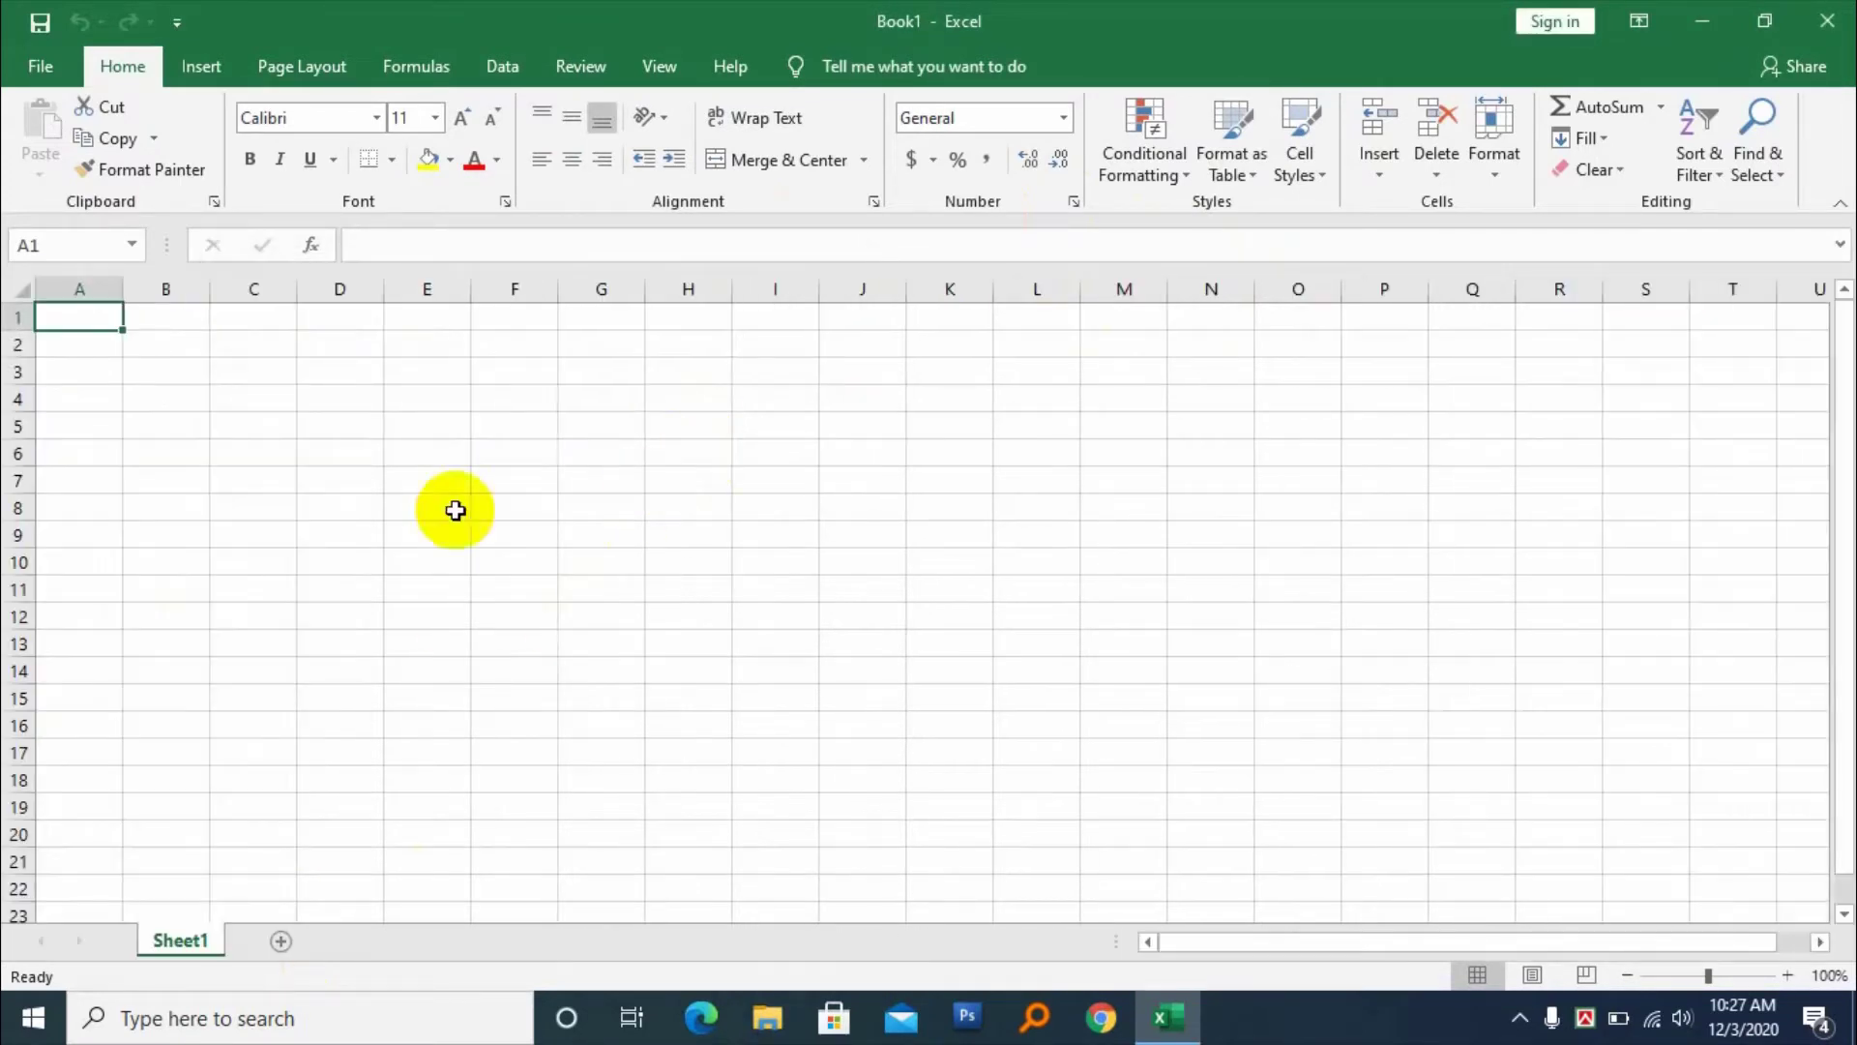
scroll(581, 407, "down", 2)
scroll(657, 484, "down", 2)
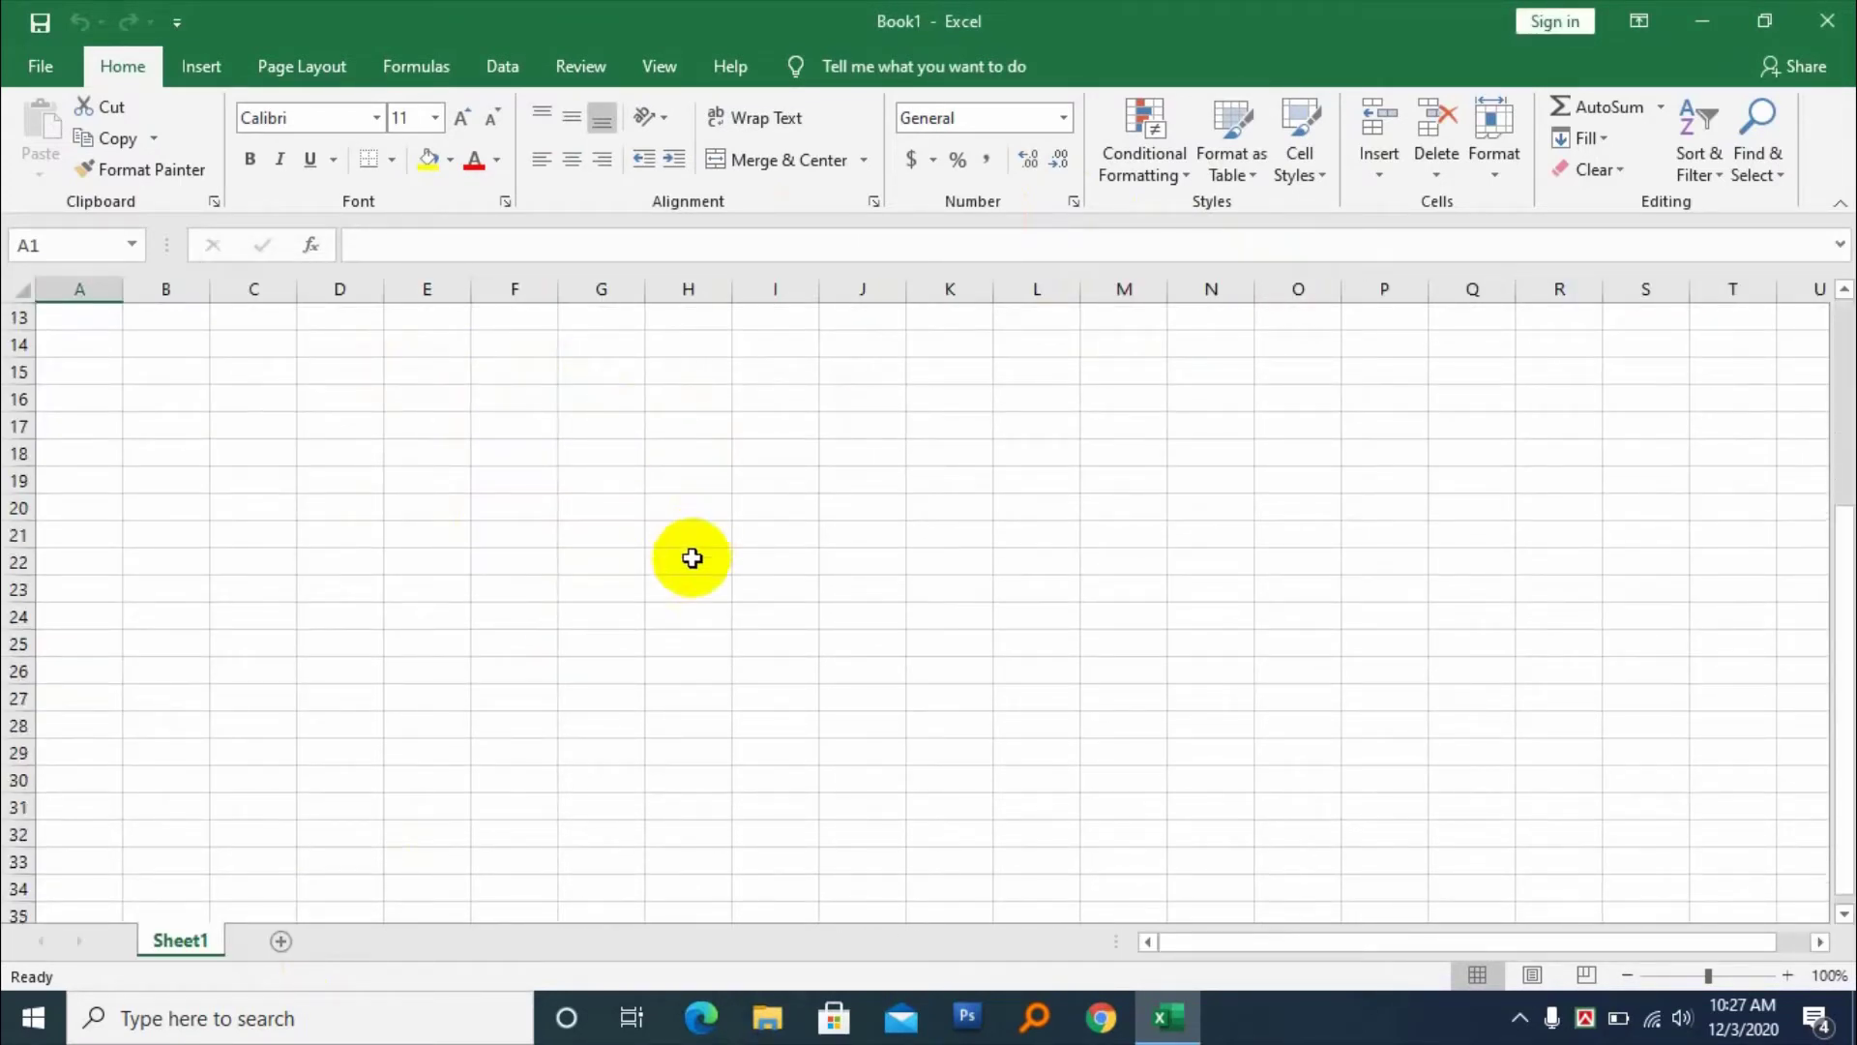
scroll(664, 580, "up", 5)
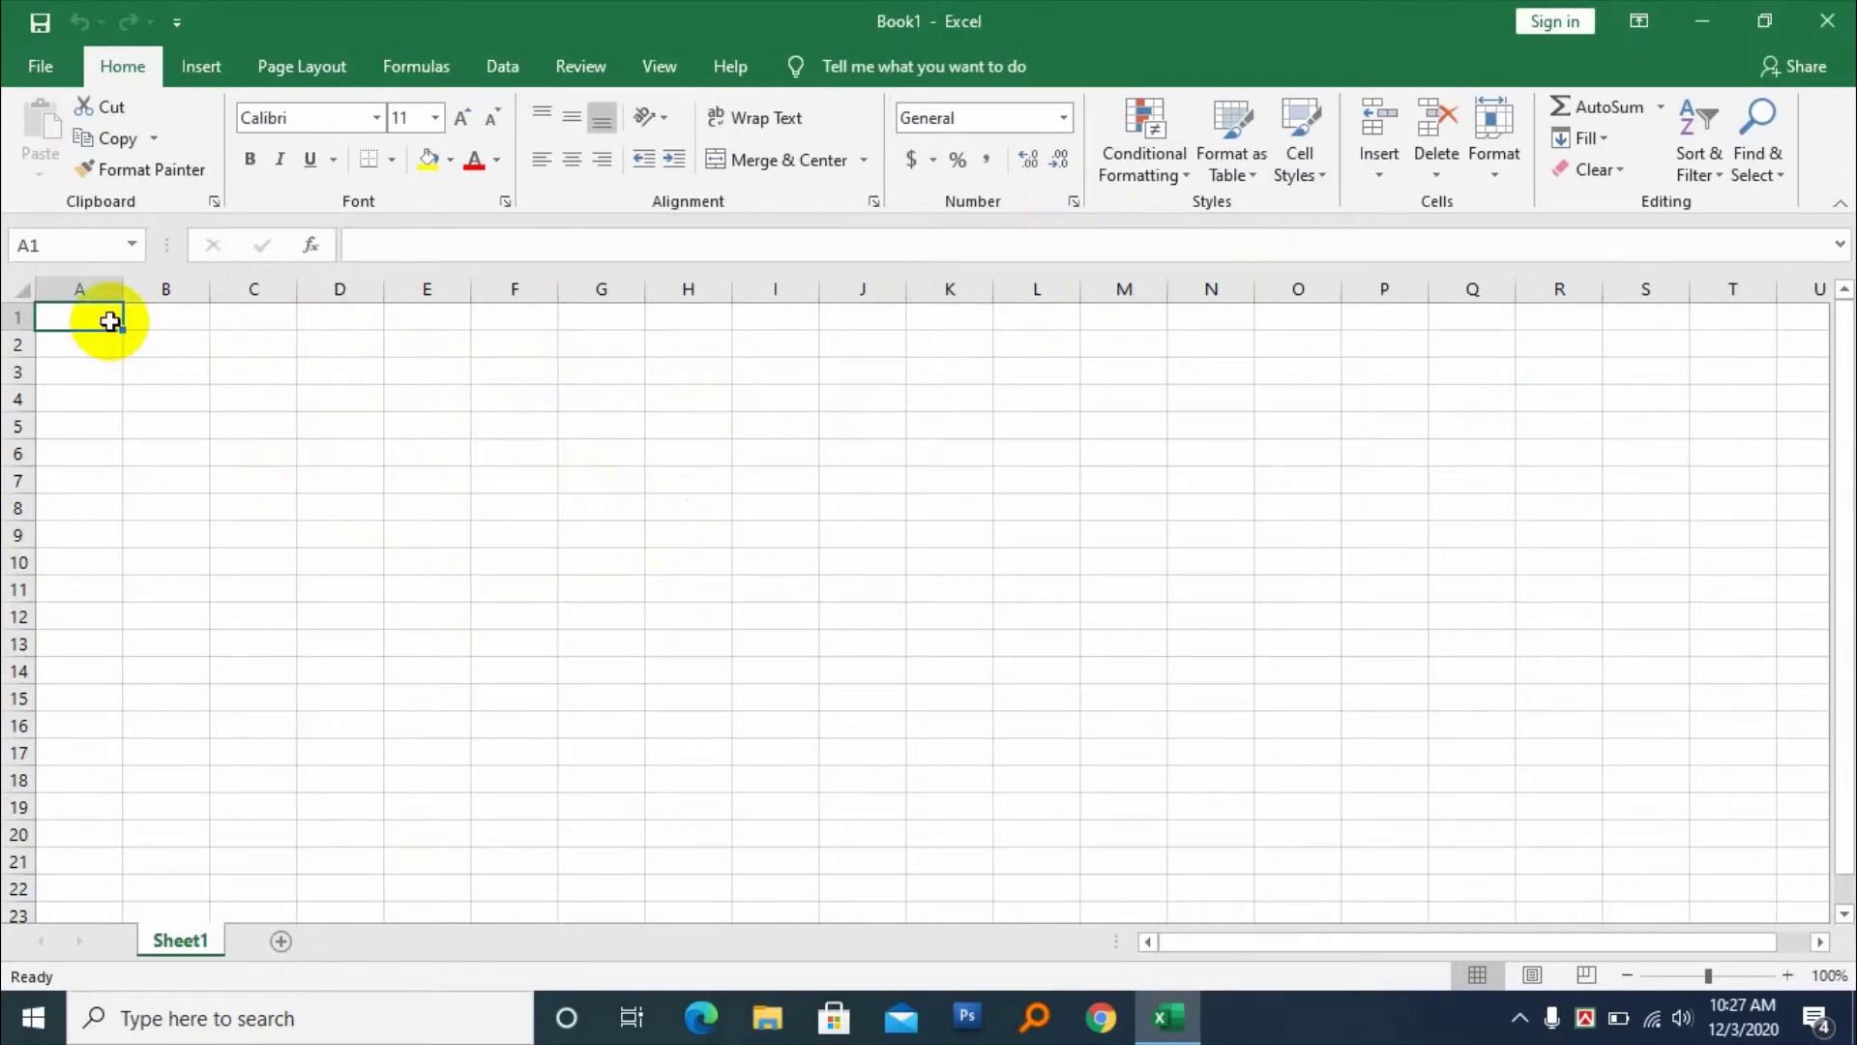
Apply All Borders to the range A1:N21
mouse_move(102, 317)
left_mouse_down()
mouse_move(622, 572)
mouse_move(945, 758)
mouse_move(1200, 864)
left_mouse_up()
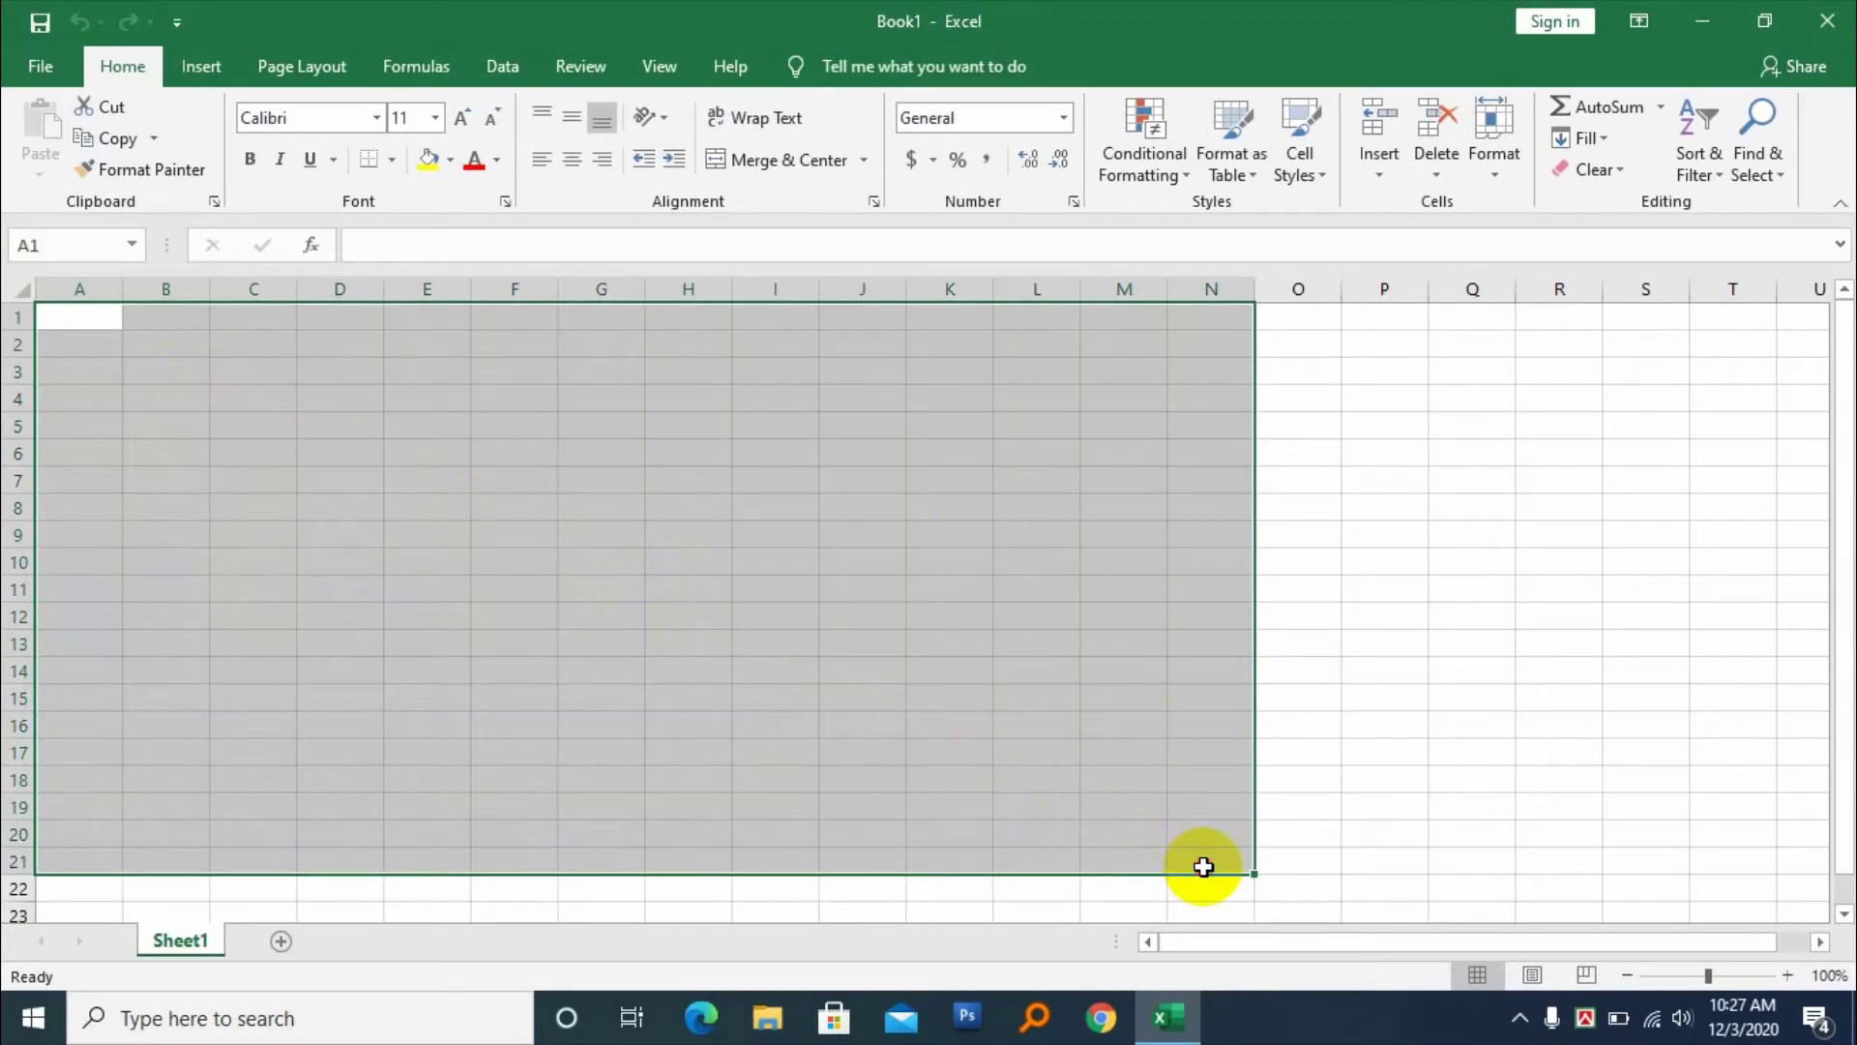
left_click(395, 162)
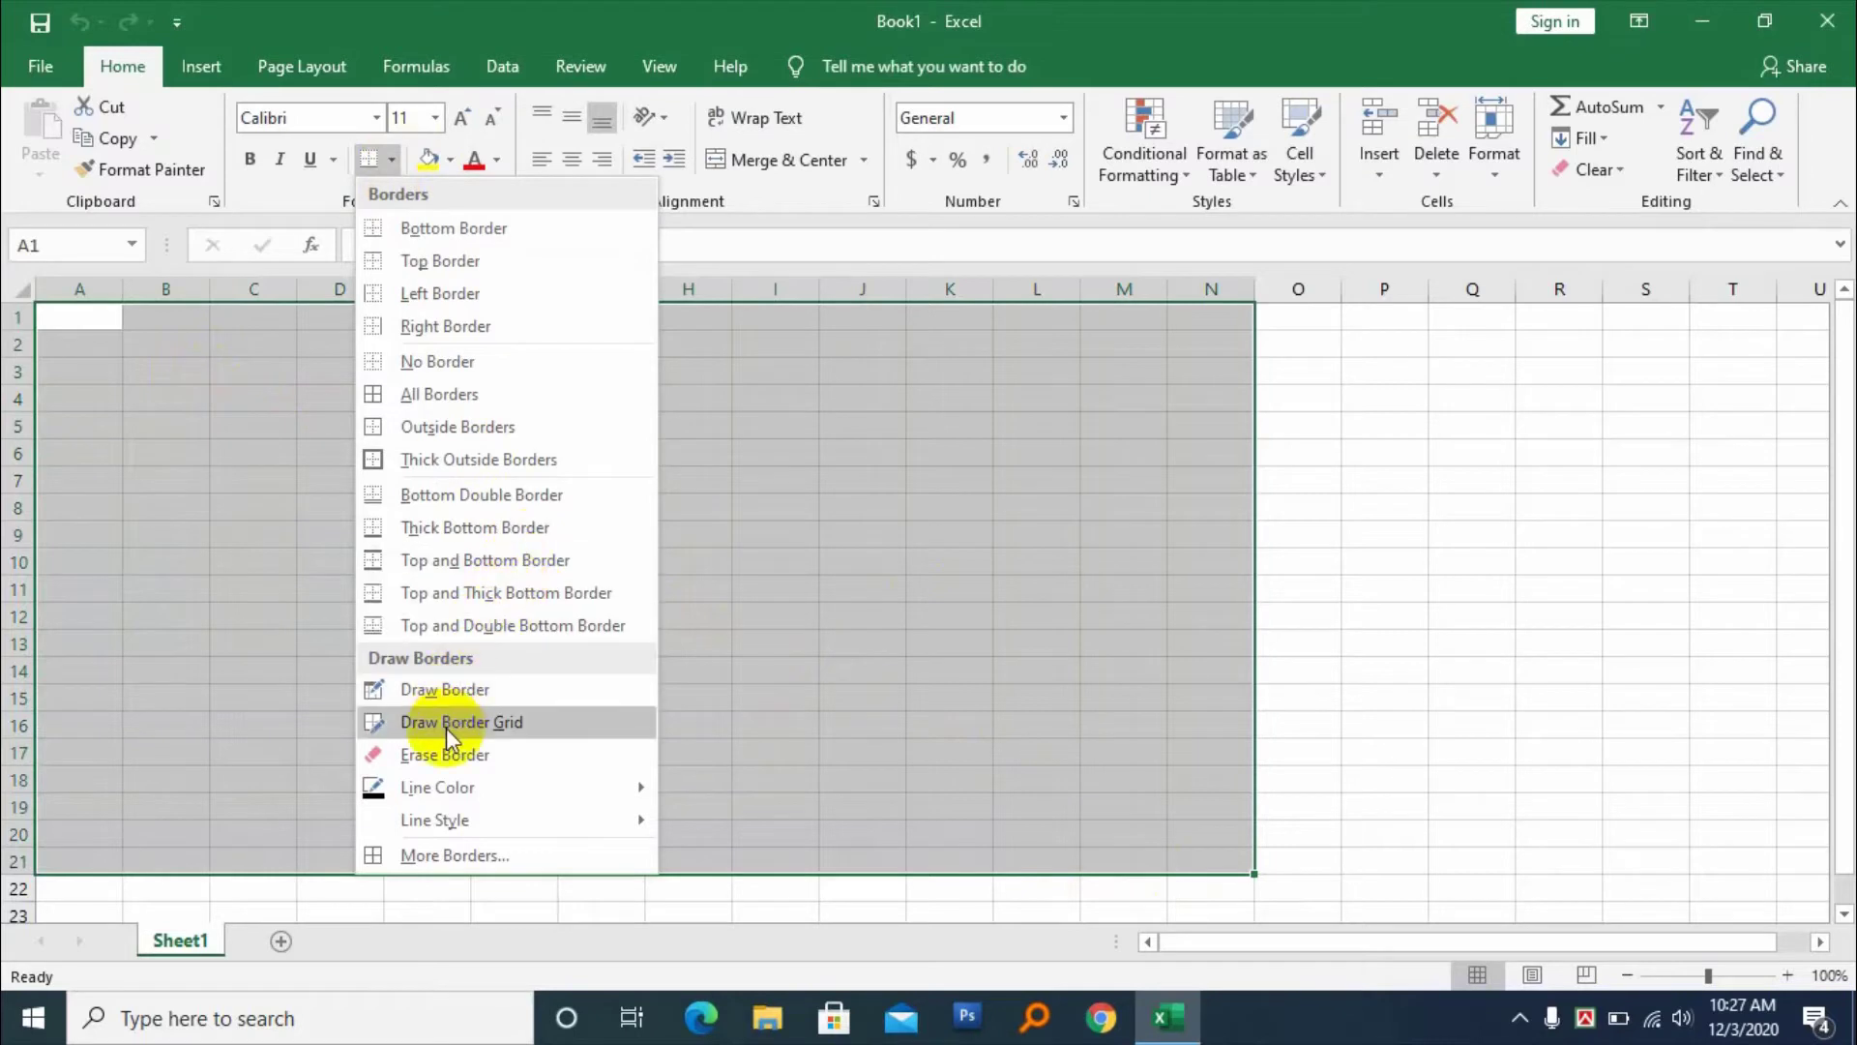
left_click(510, 396)
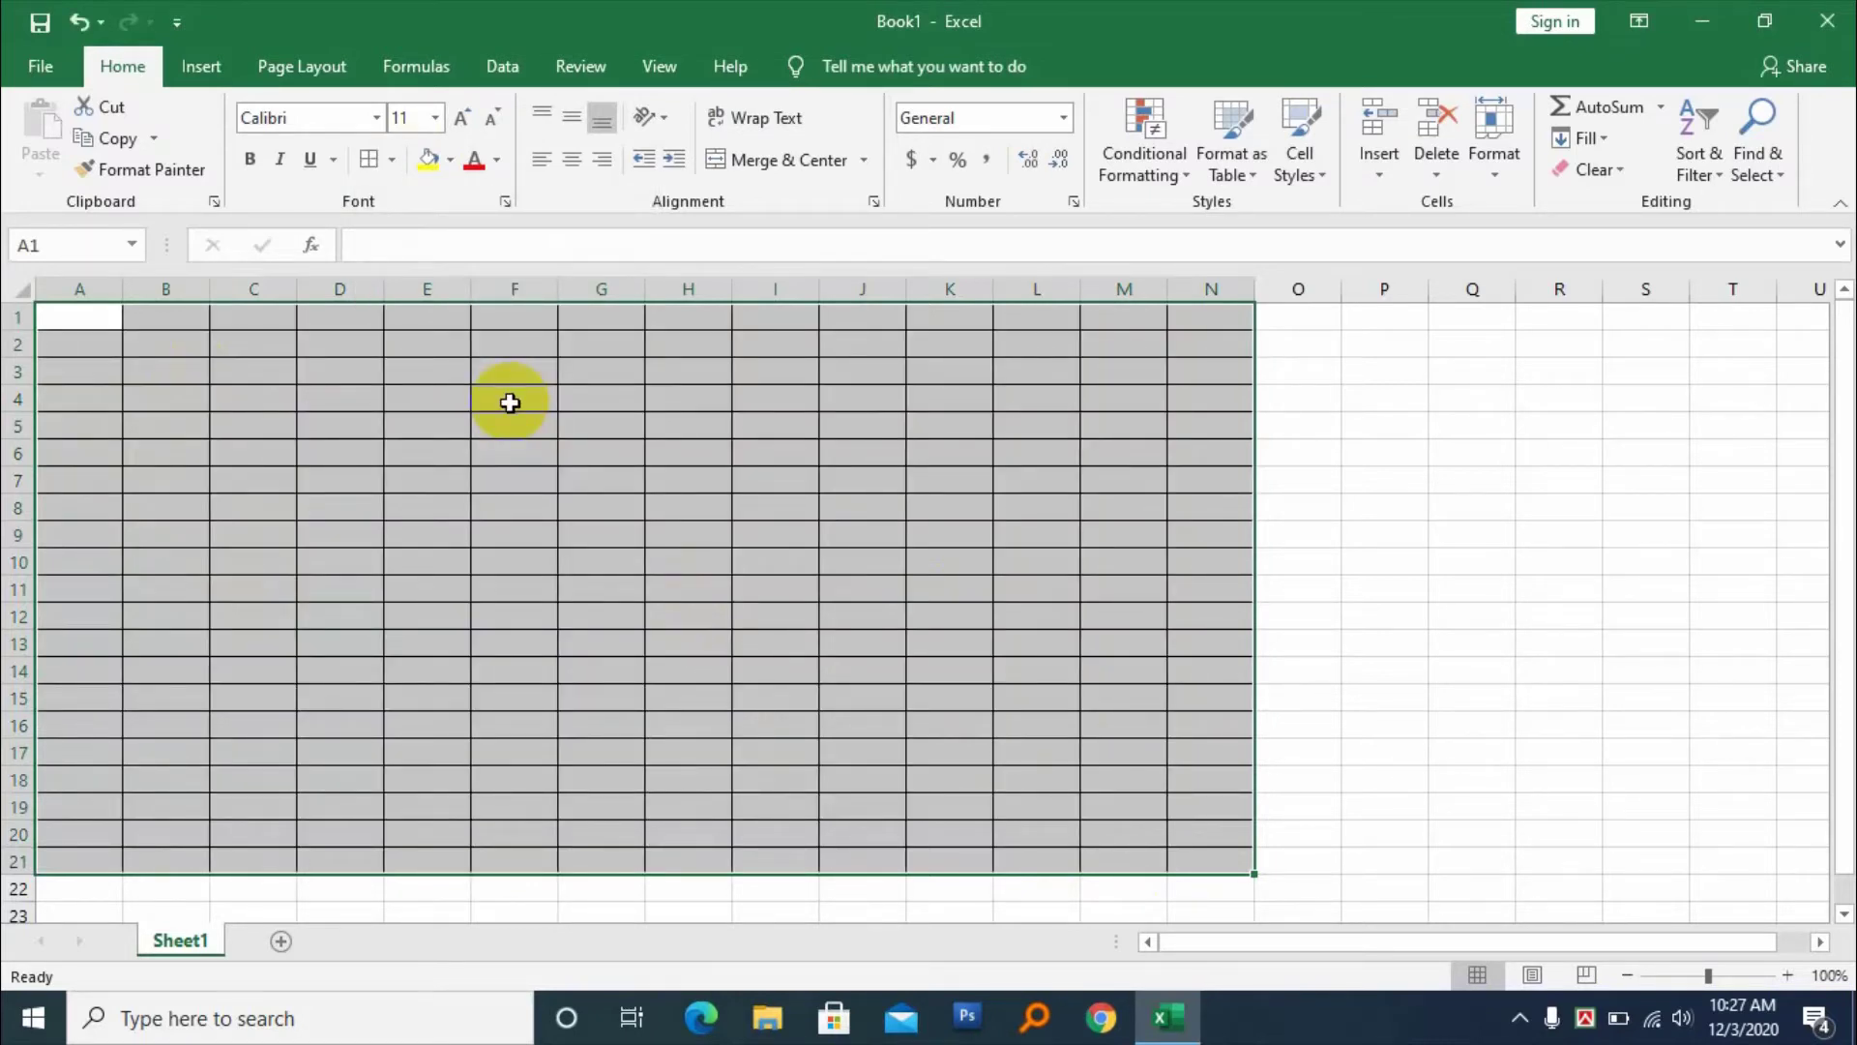
left_click(456, 391)
Select various cells such as A4, B6, C4, D6 and A3 to inspect the bordered grid
left_click(108, 318)
left_click(221, 523)
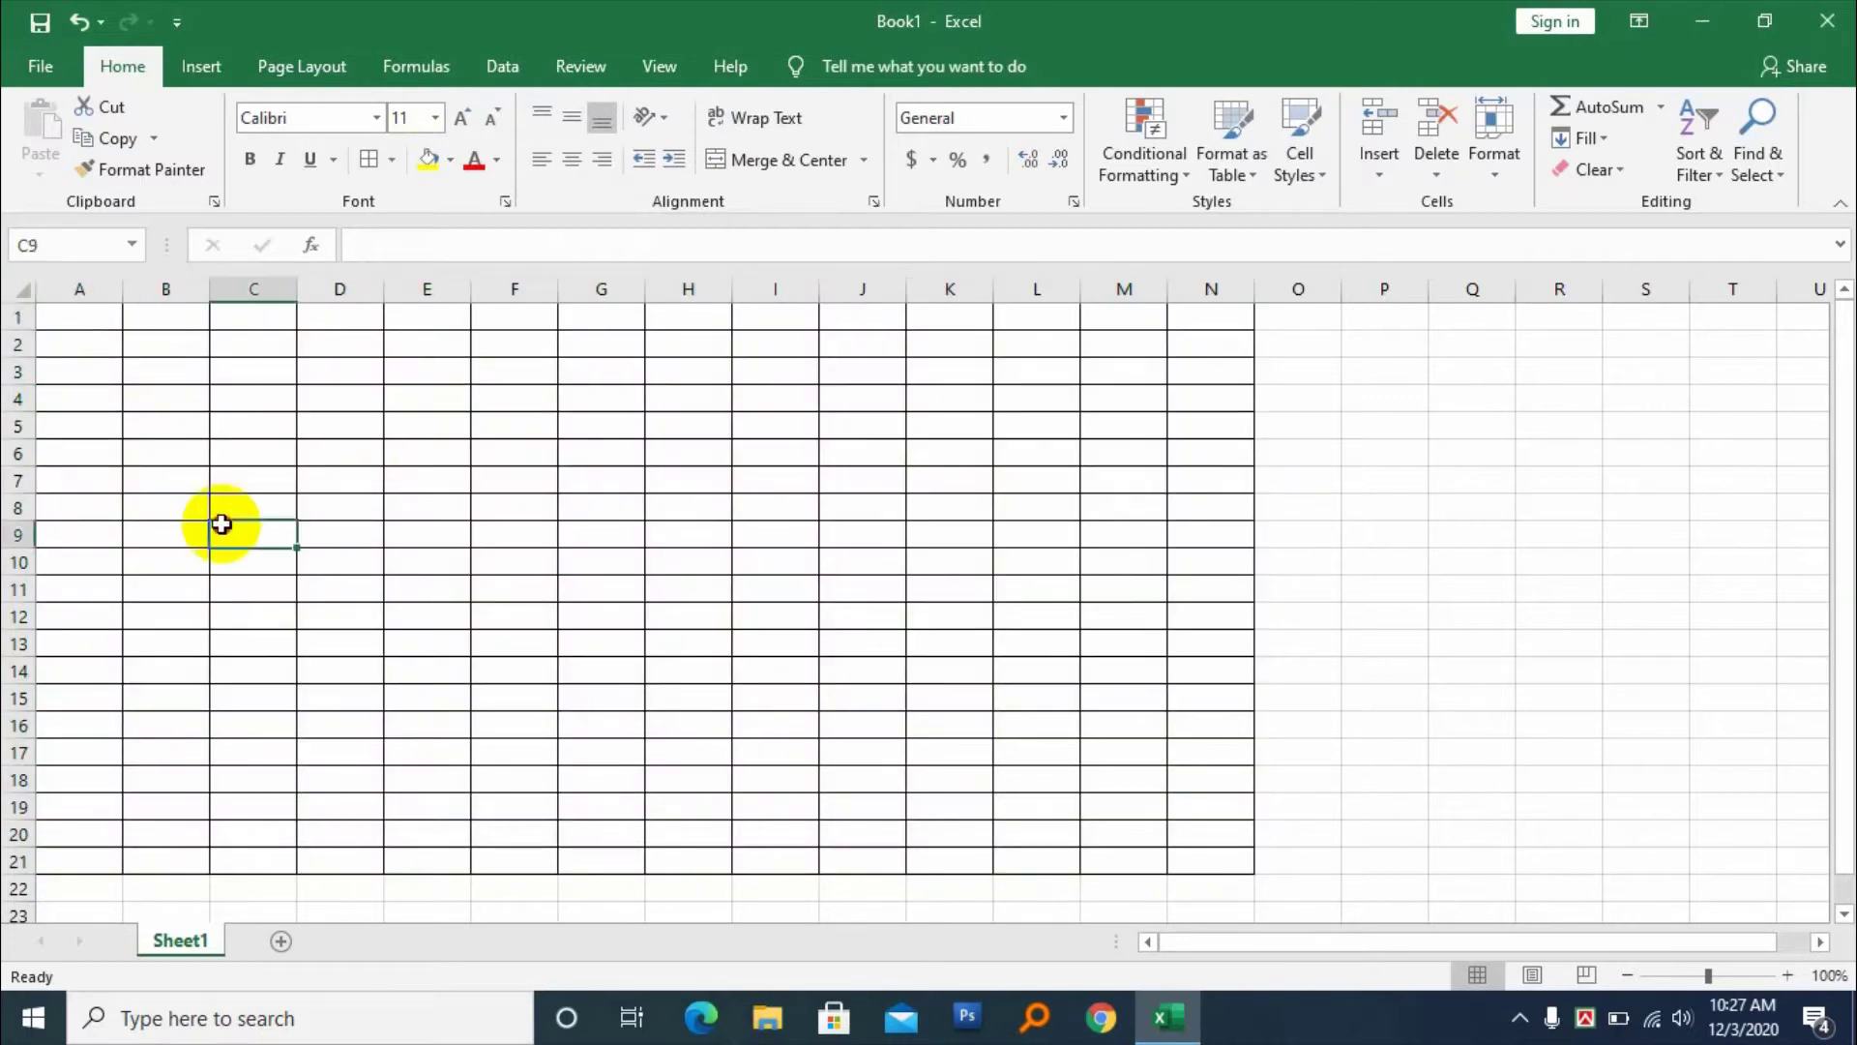
left_click(113, 412)
left_click(261, 341)
left_click(630, 373)
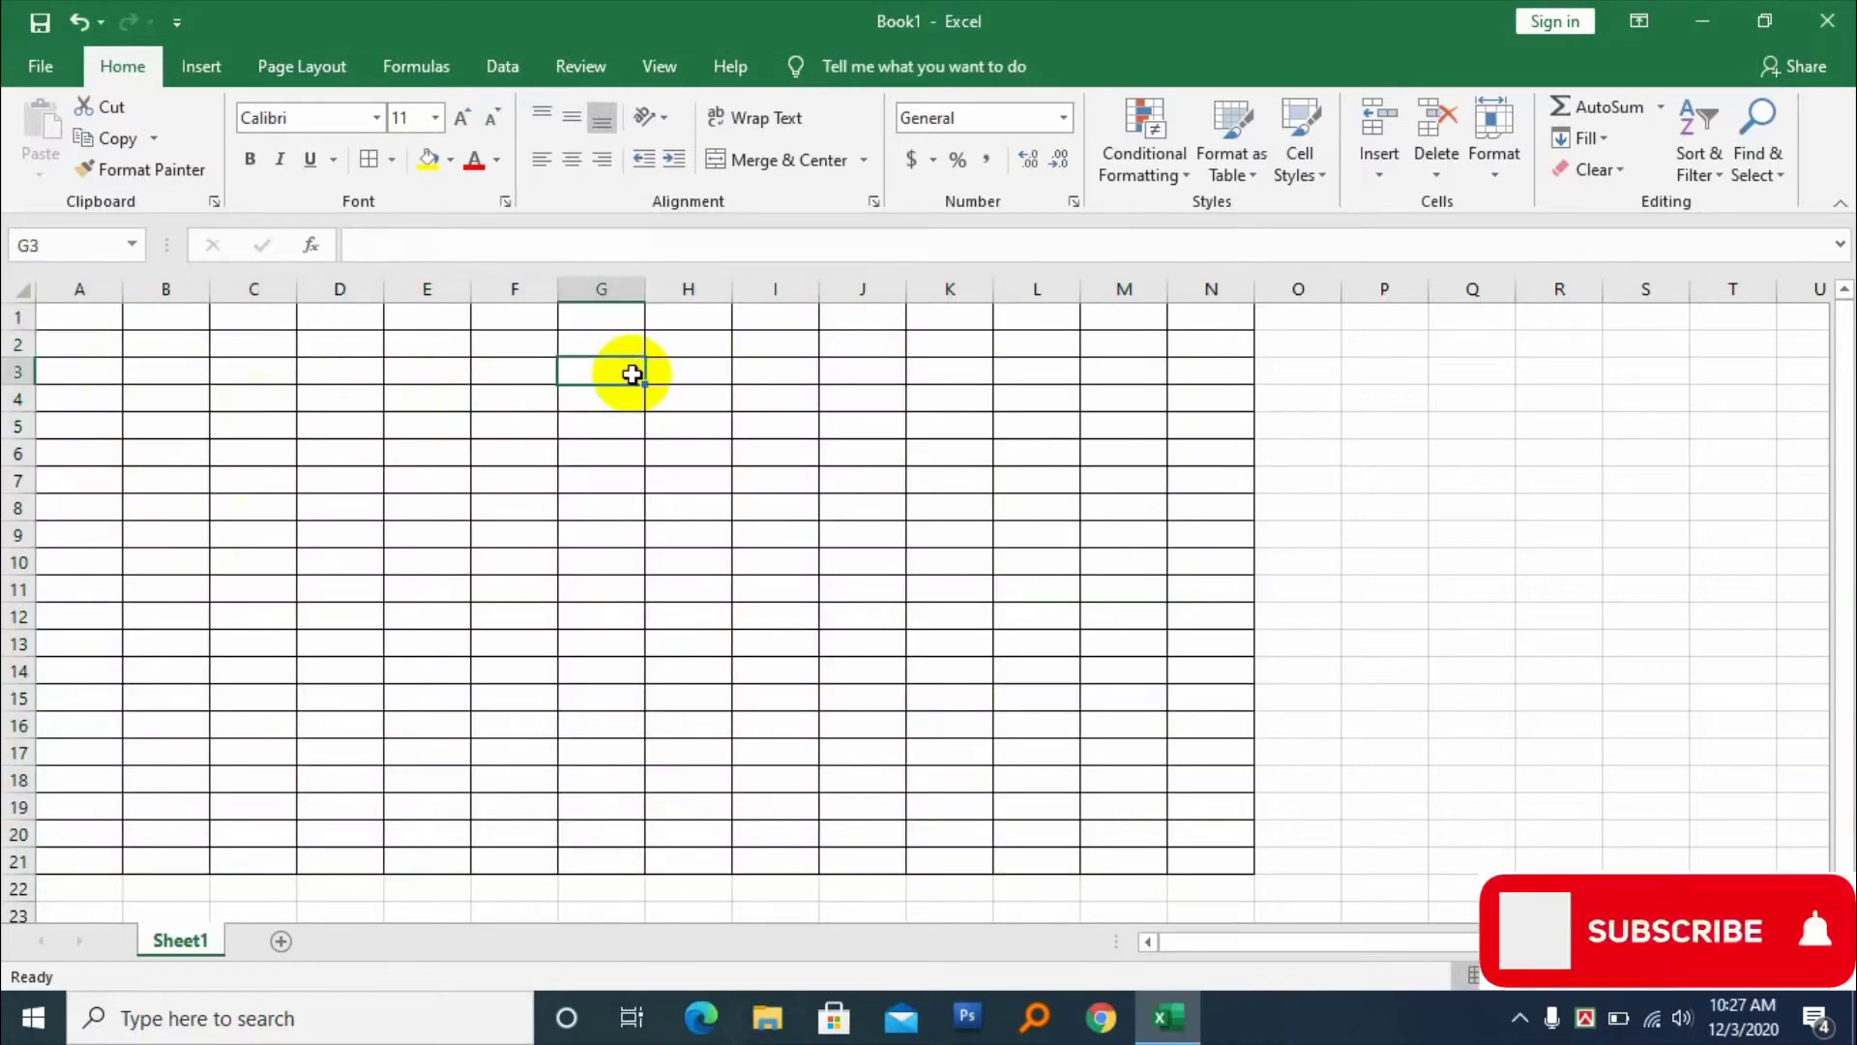
left_click(251, 644)
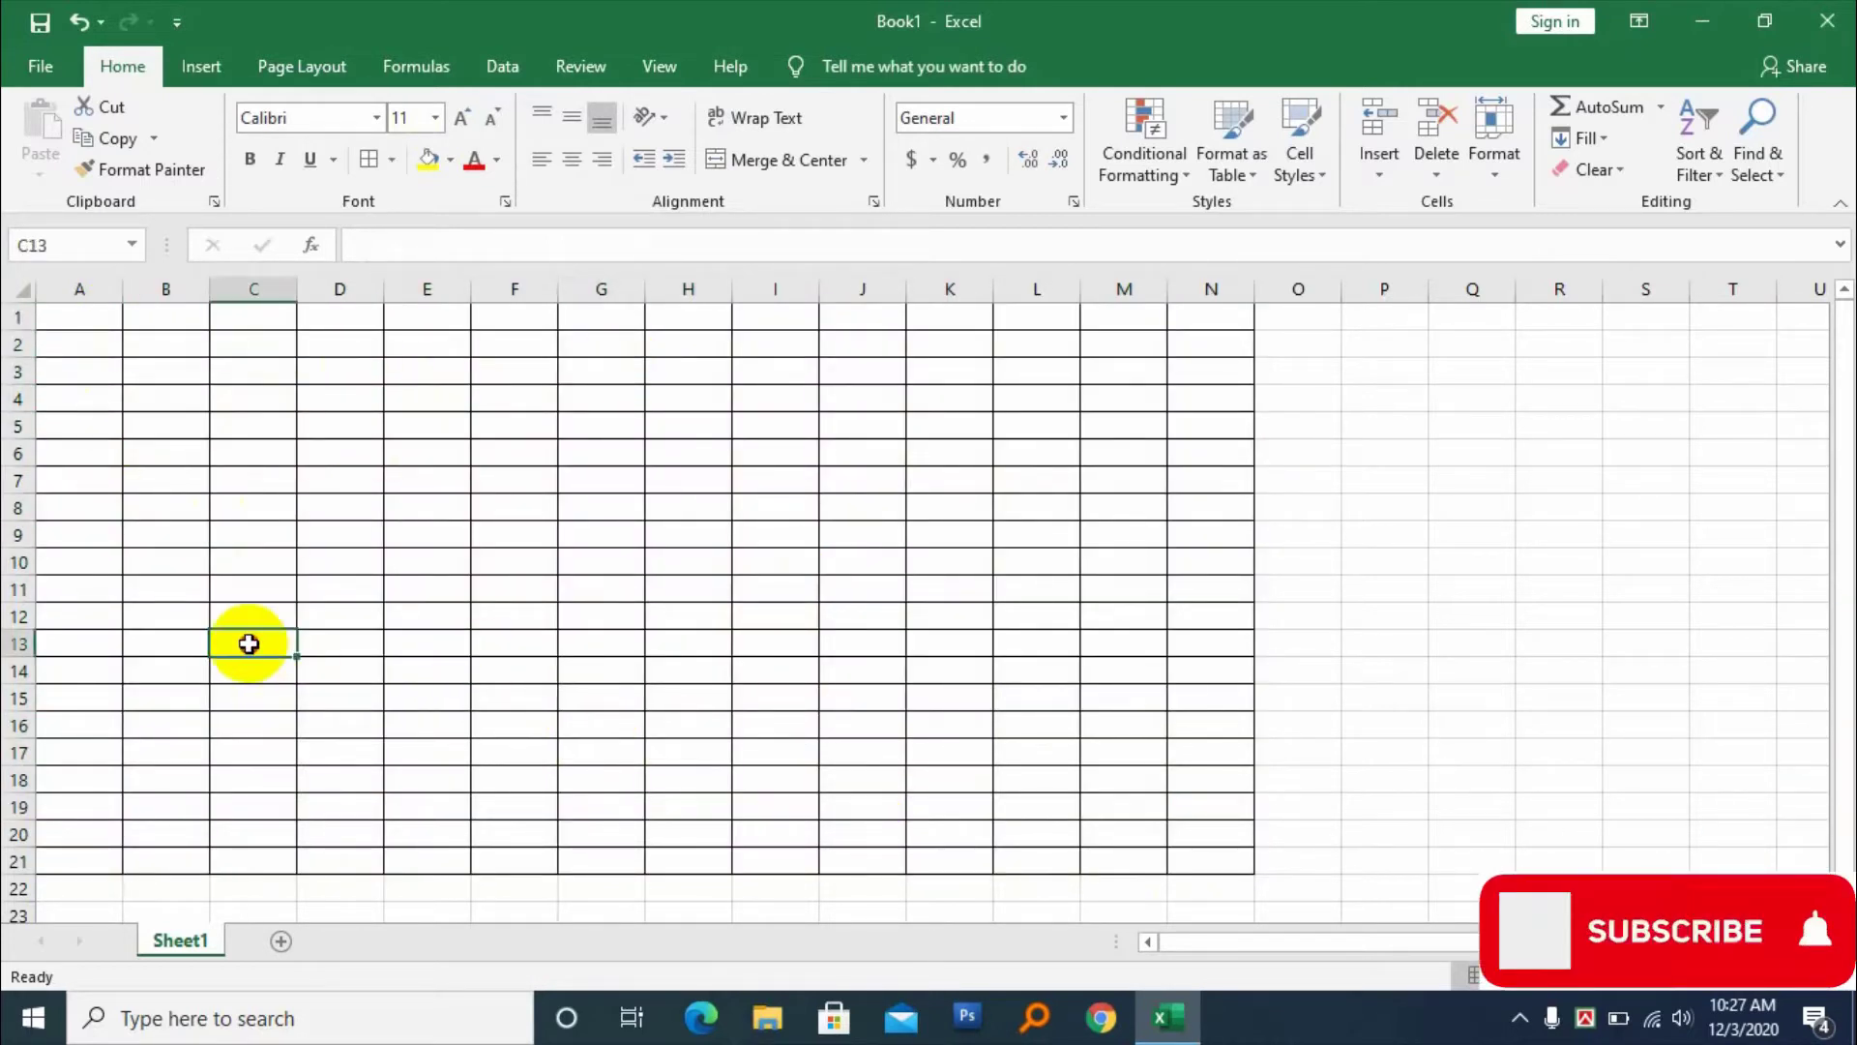
left_click(67, 347)
left_click(107, 402)
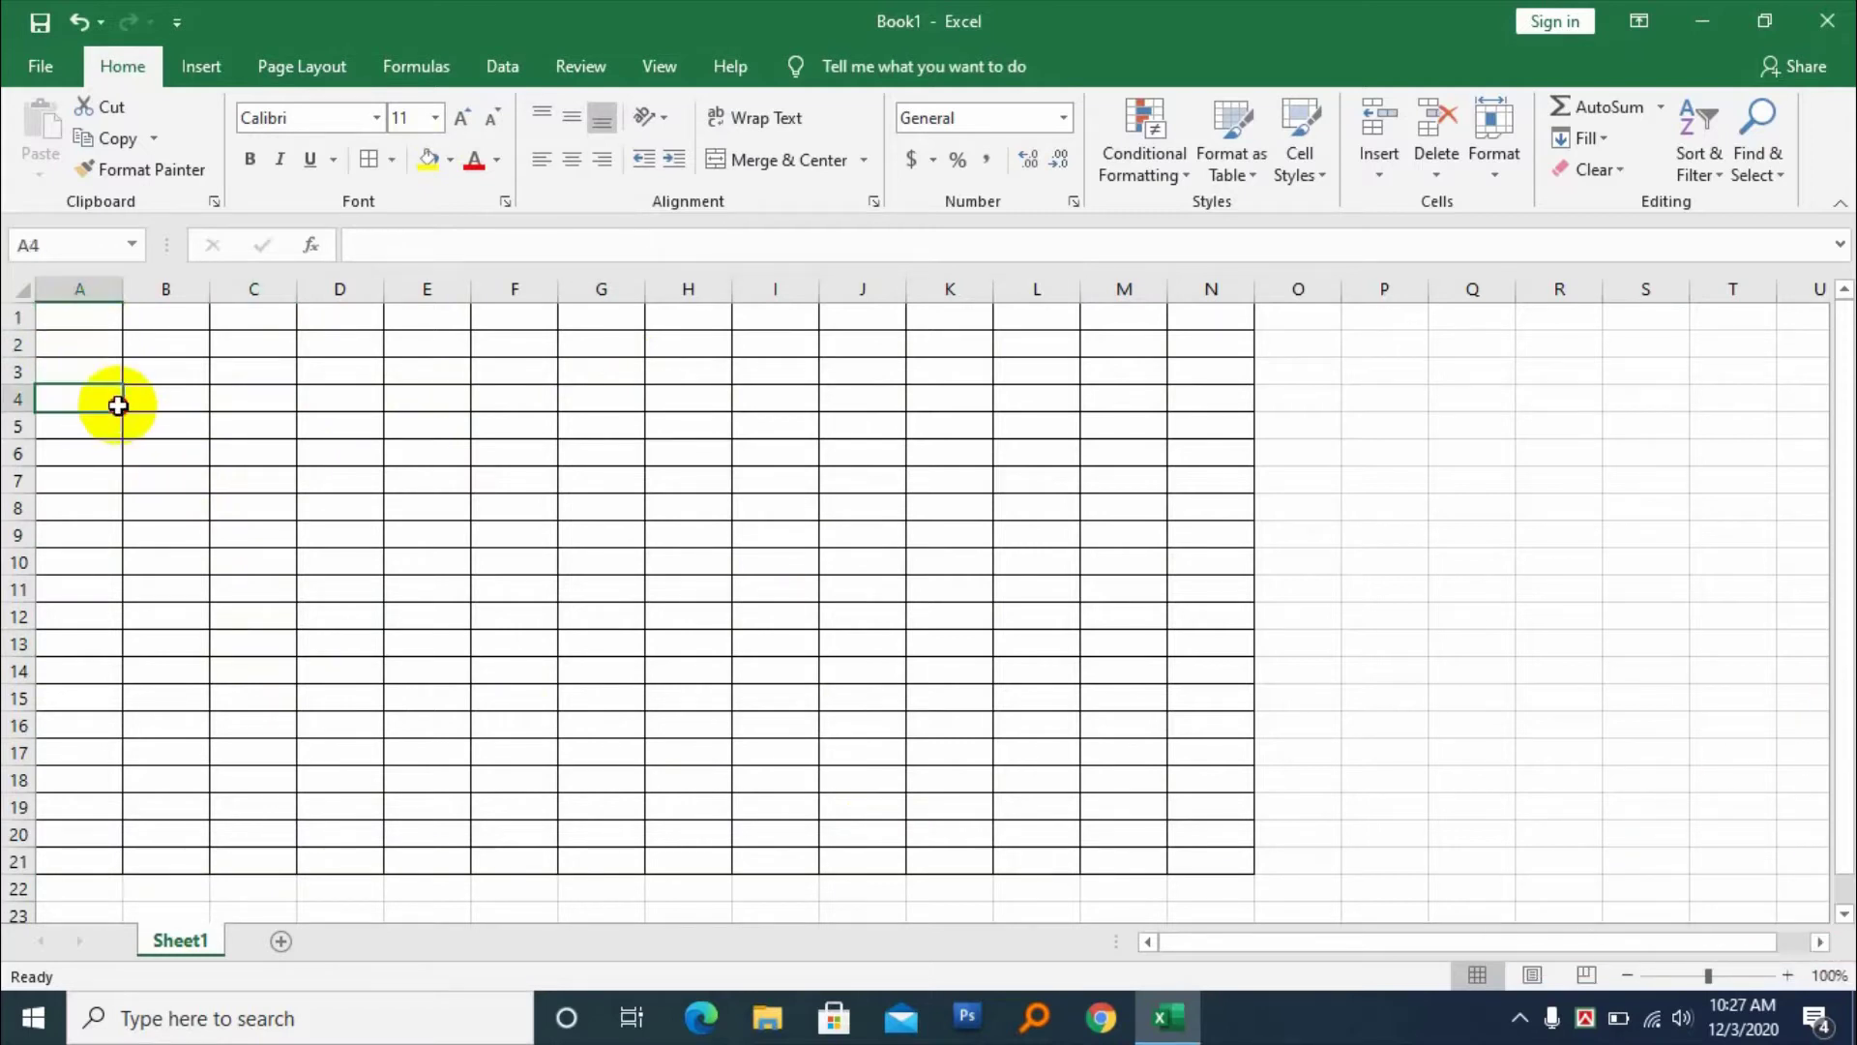
left_click(151, 537)
left_click(194, 452)
left_click(98, 401)
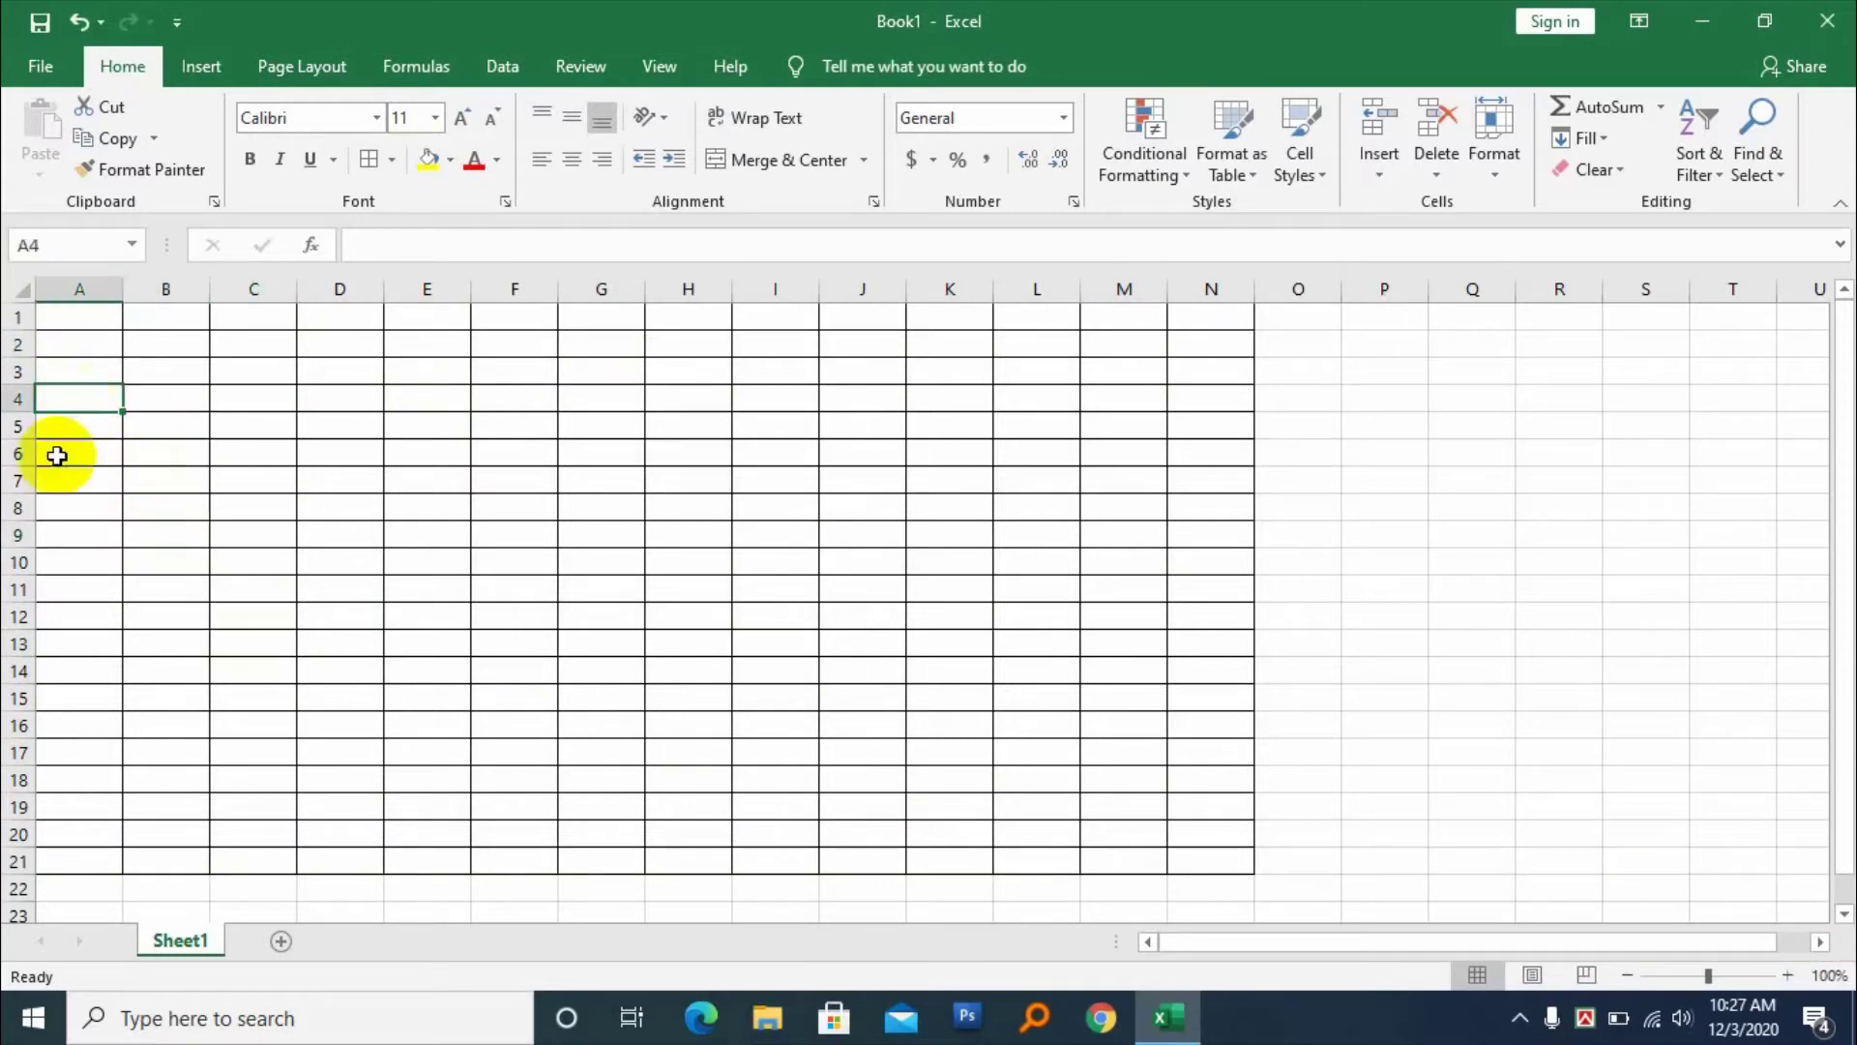
left_click(58, 455)
left_click(302, 448)
left_click(239, 397)
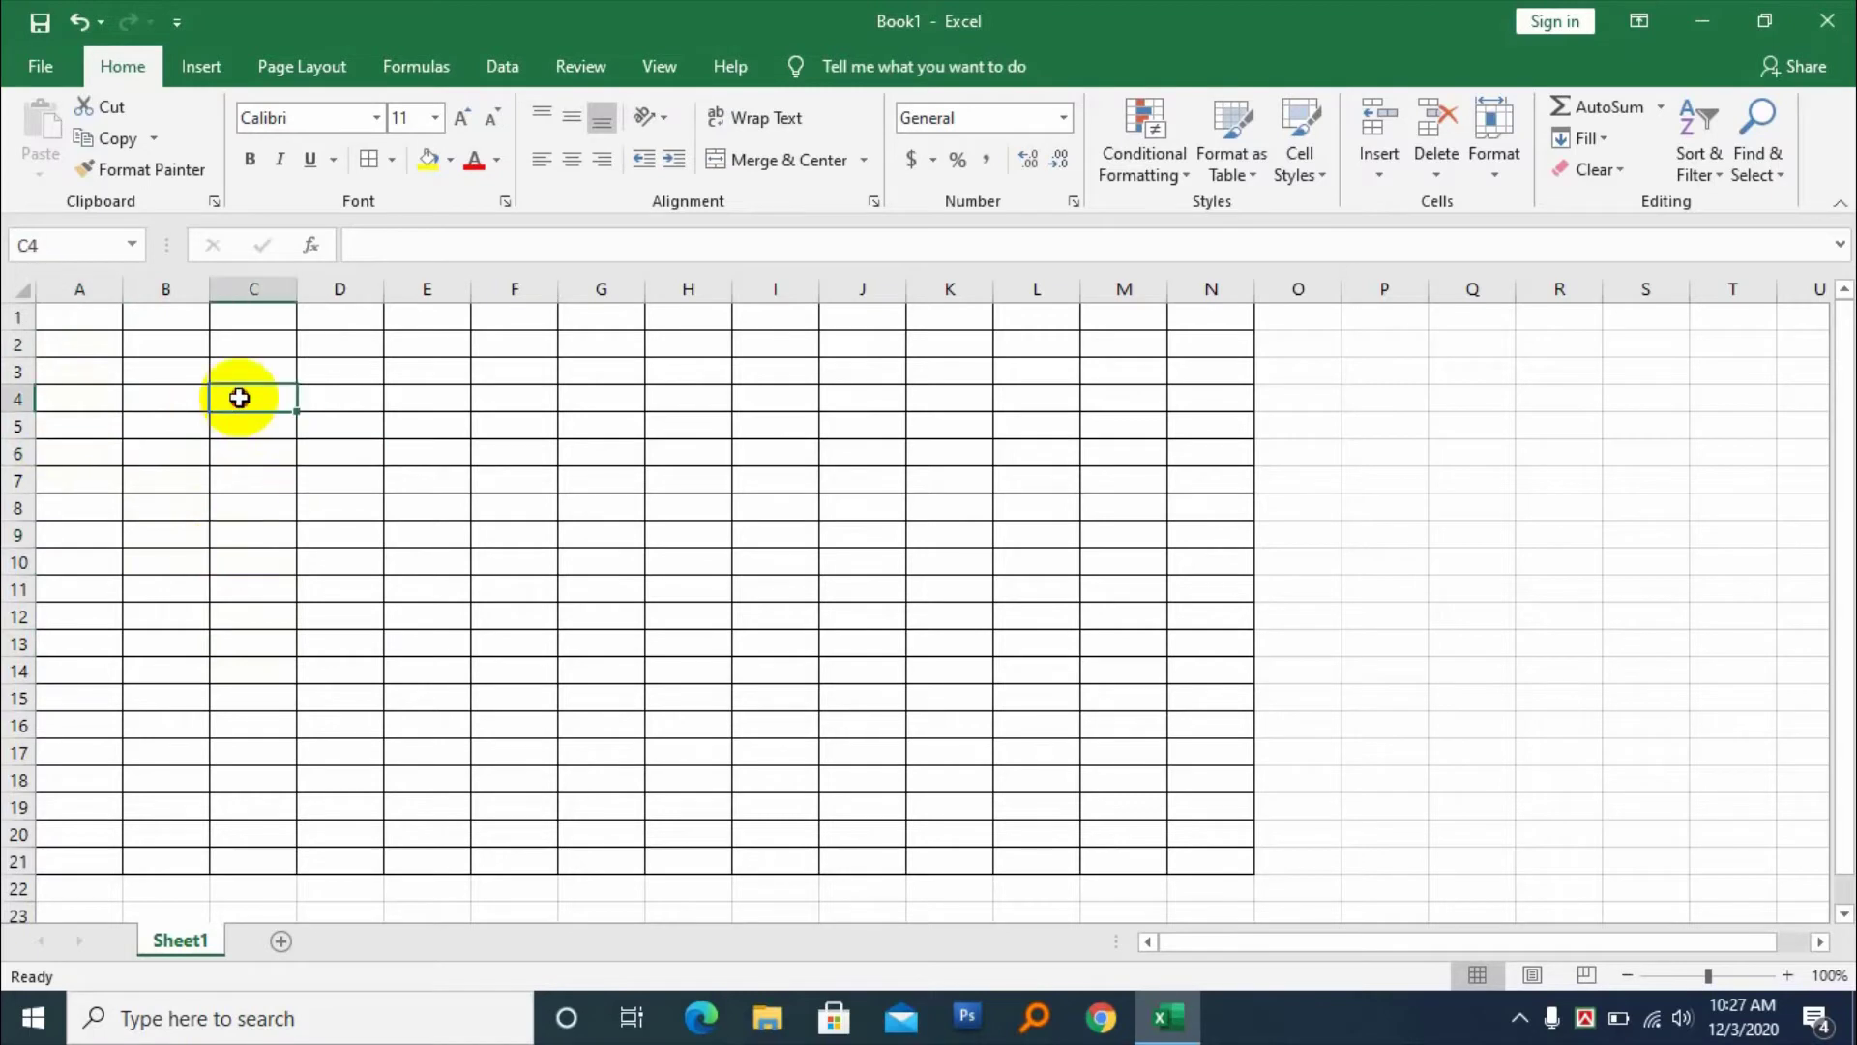
left_click(245, 449)
left_click(171, 490)
left_click(83, 406)
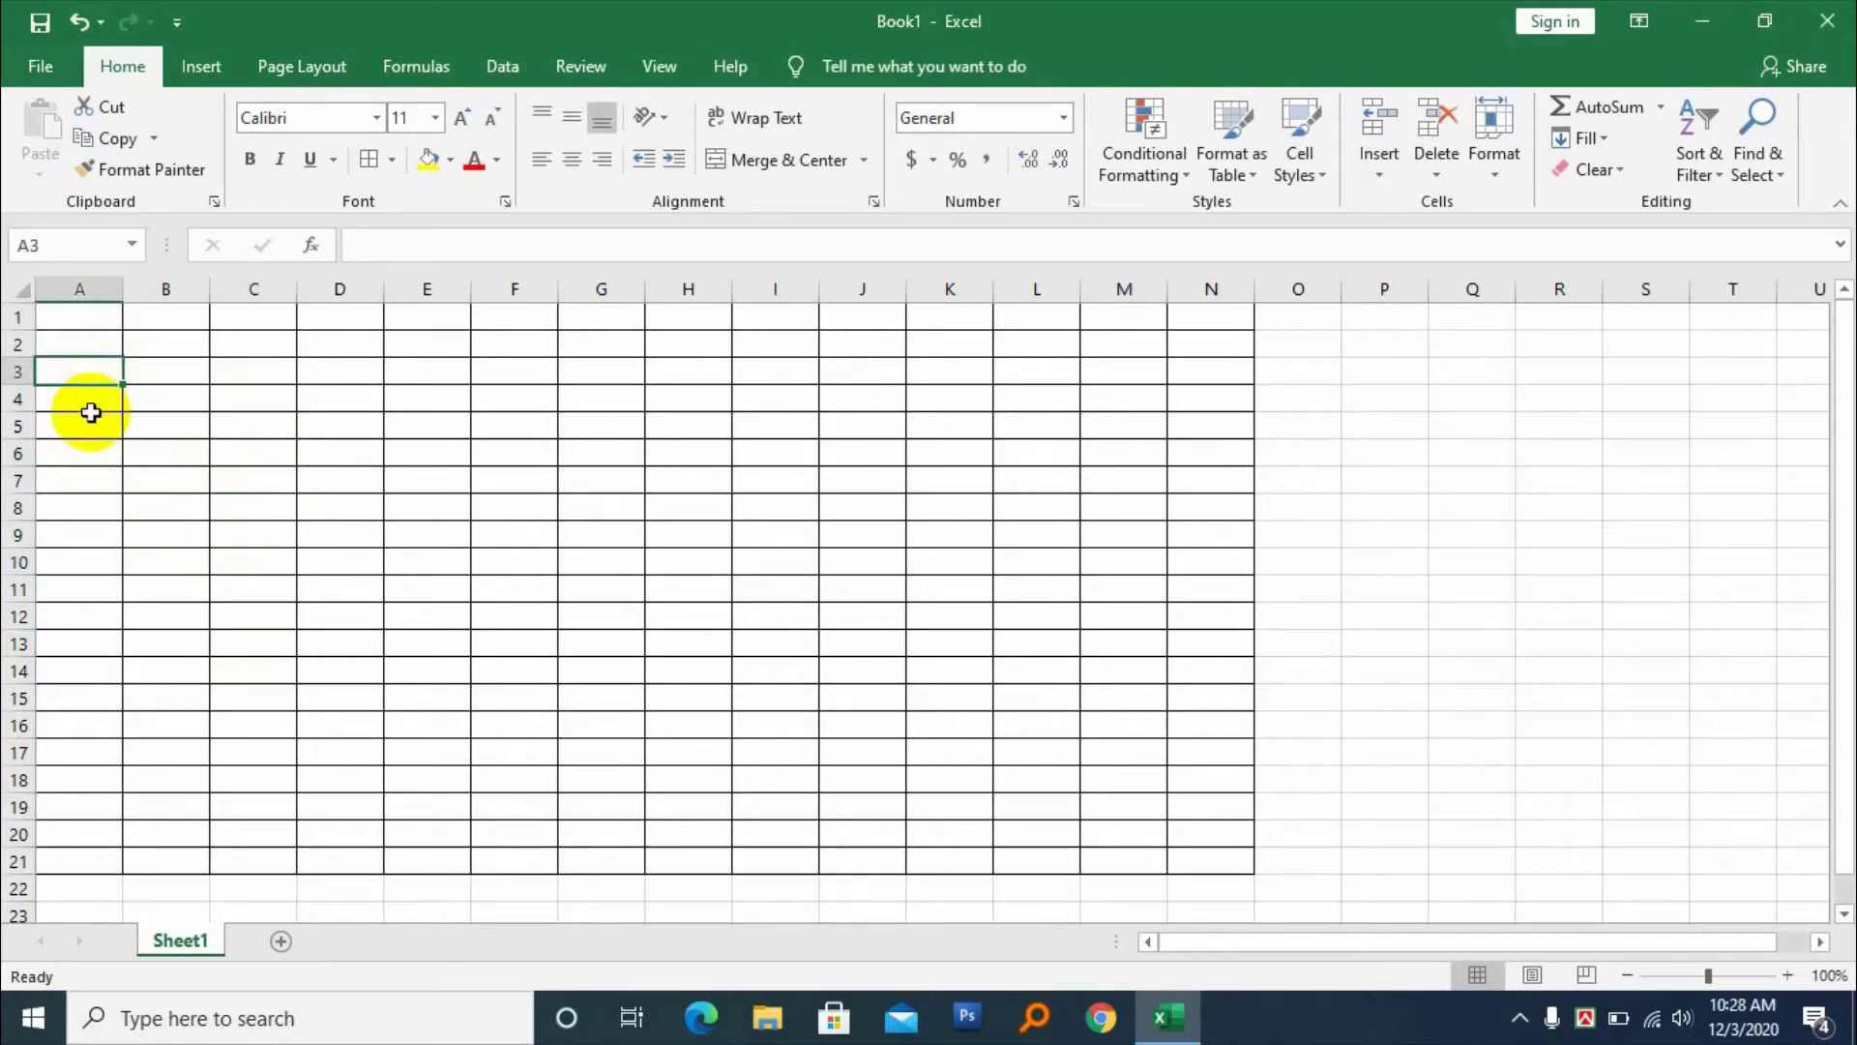
left_click(102, 372)
left_click(116, 340)
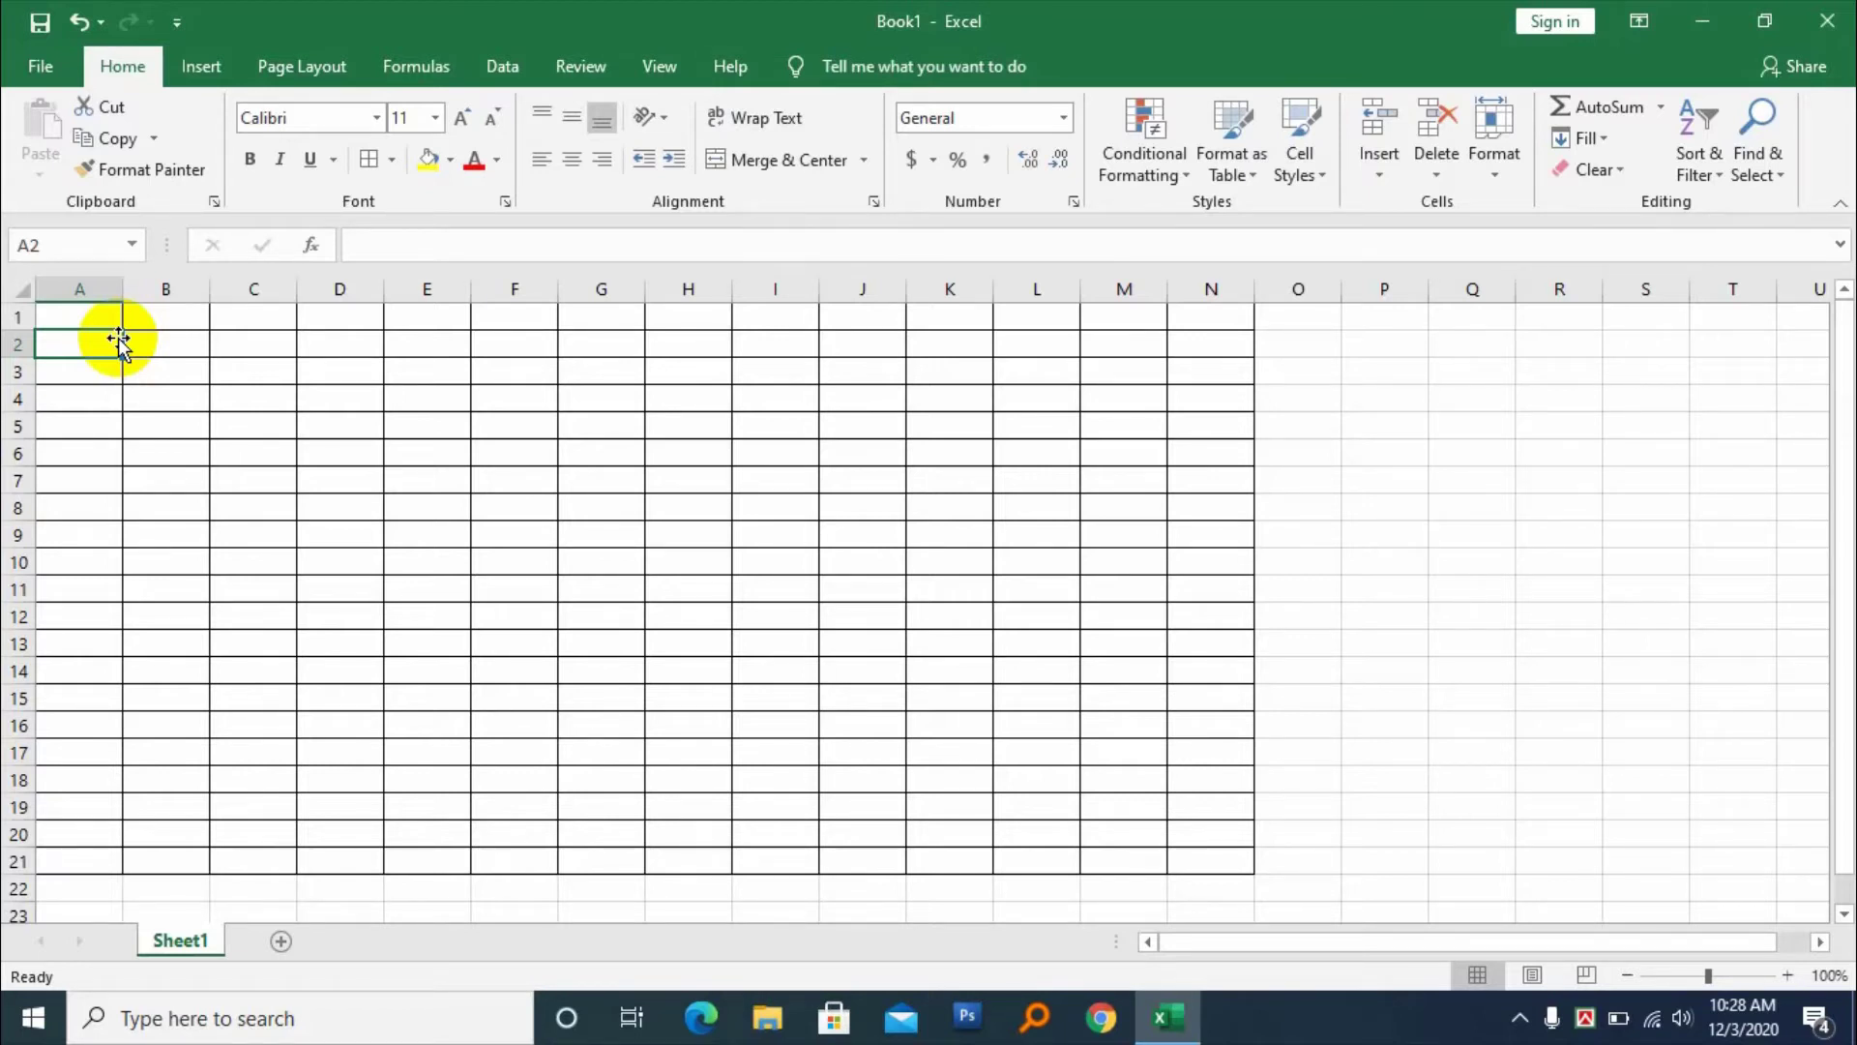
left_click(167, 382)
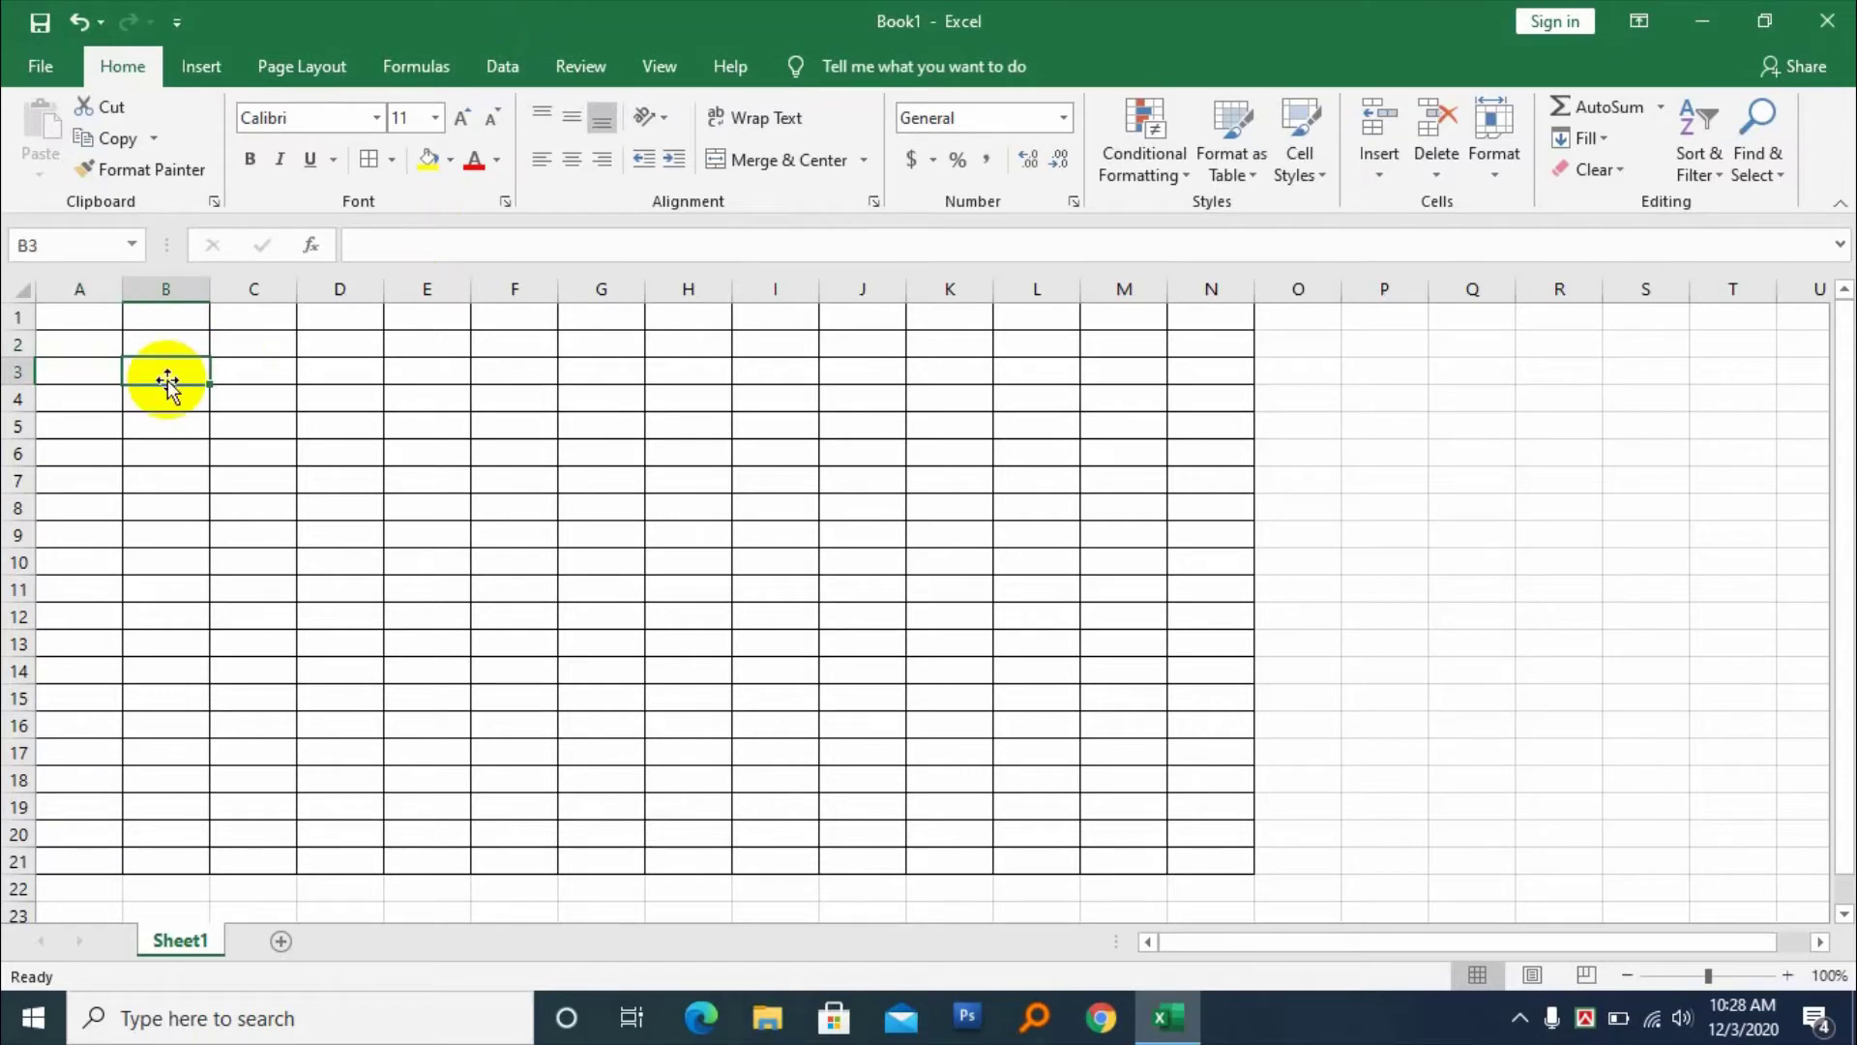
key("Down")
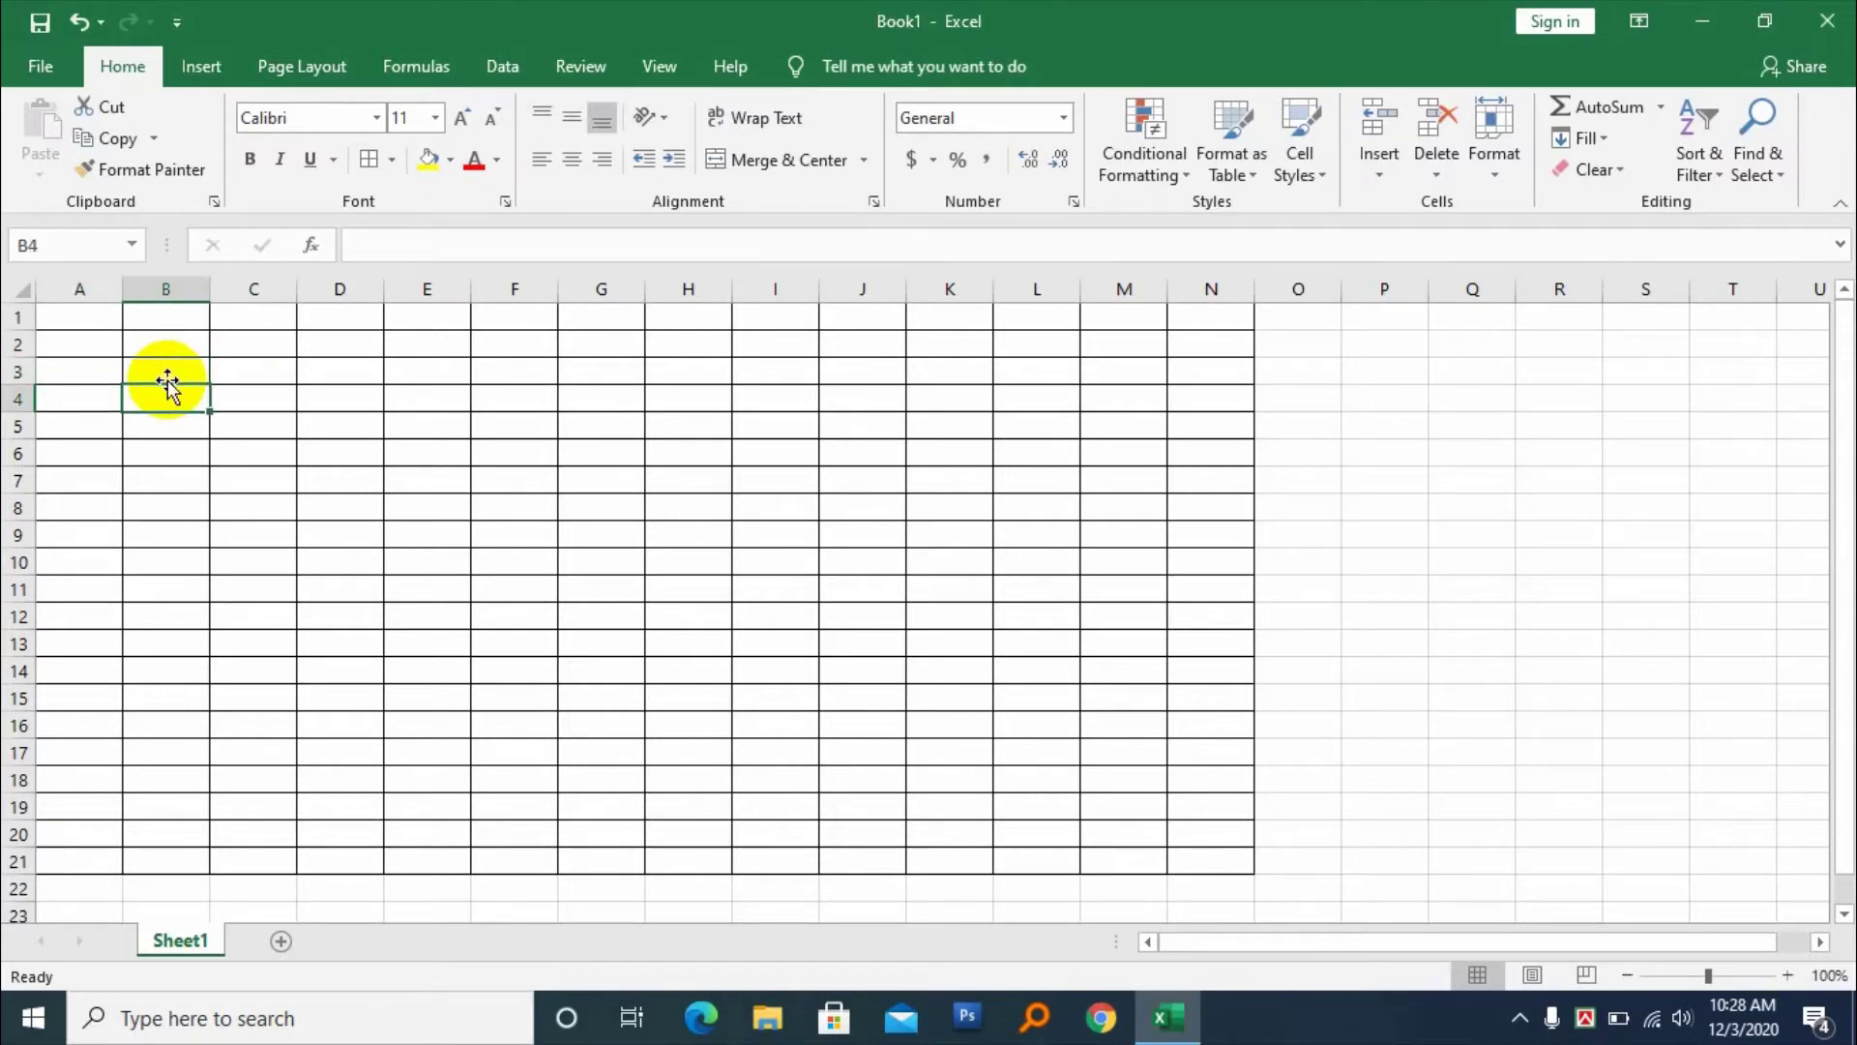
left_click(161, 364)
key("Down")
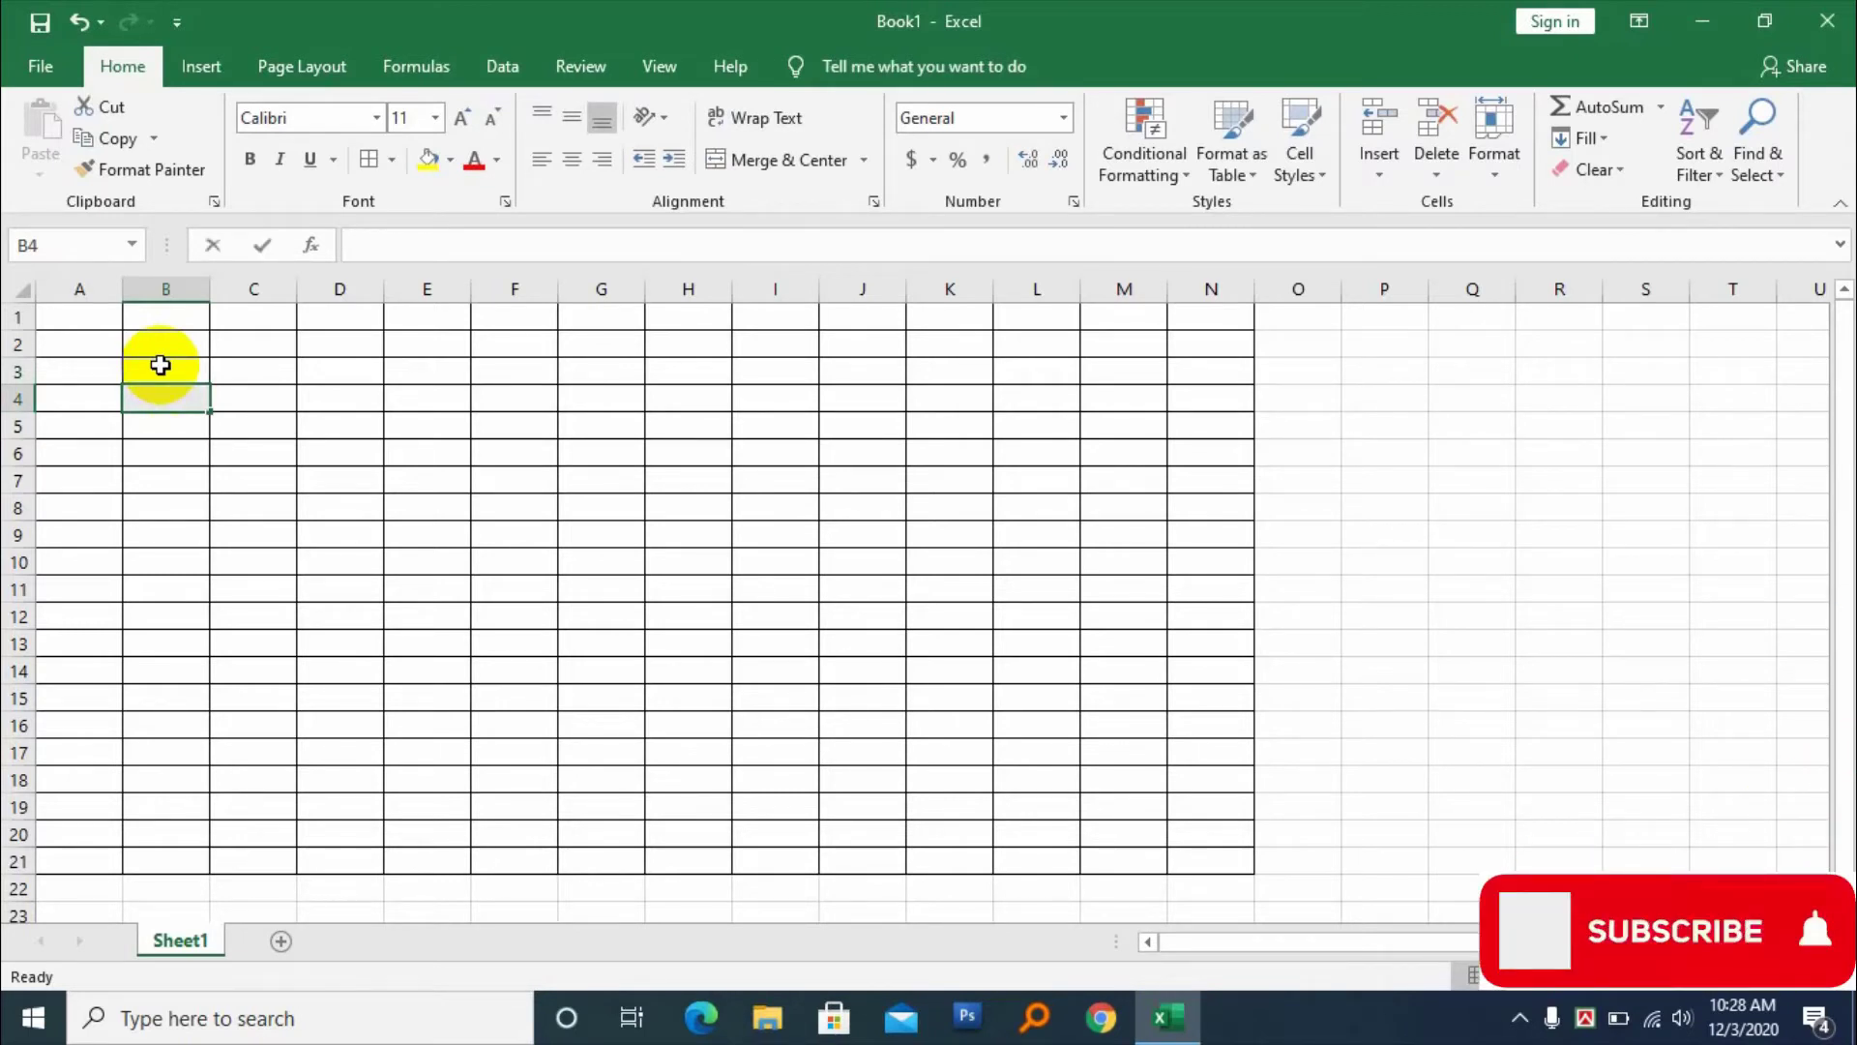
Enter 20 in B4 and 30 in C4
type("20")
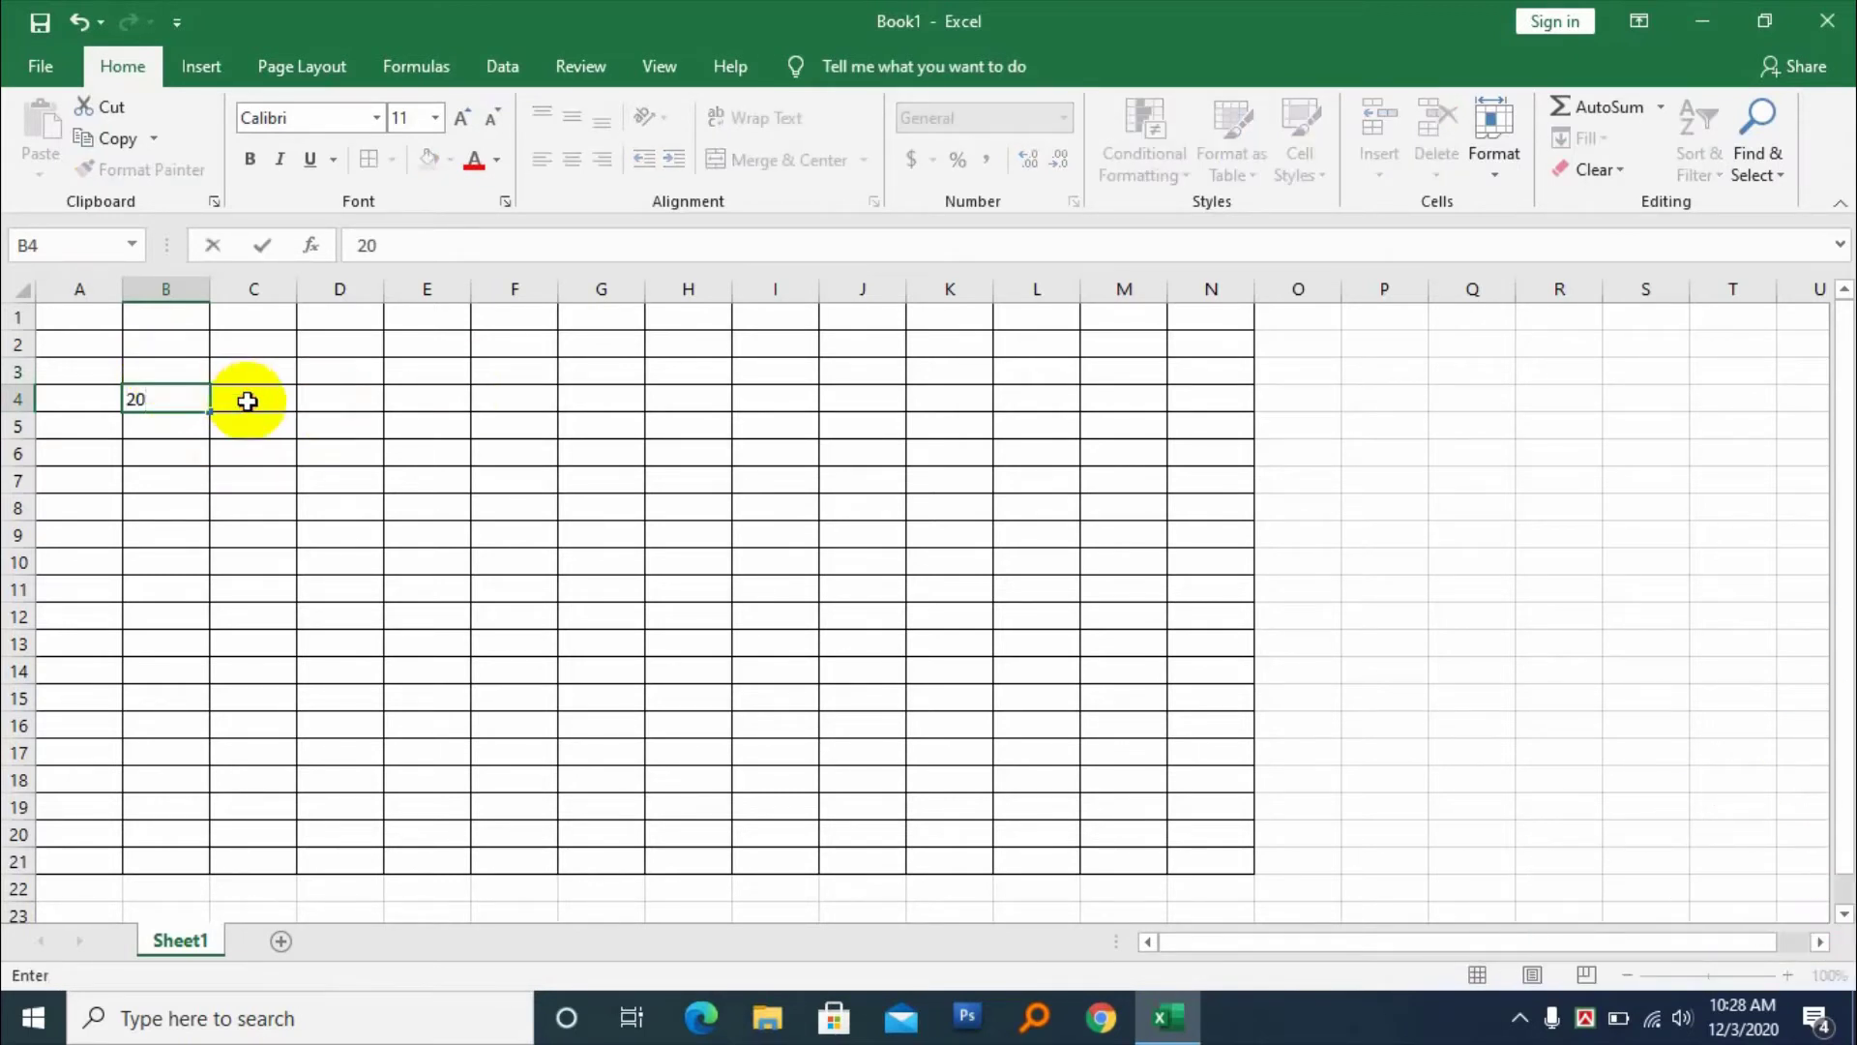
left_click(248, 400)
type("30")
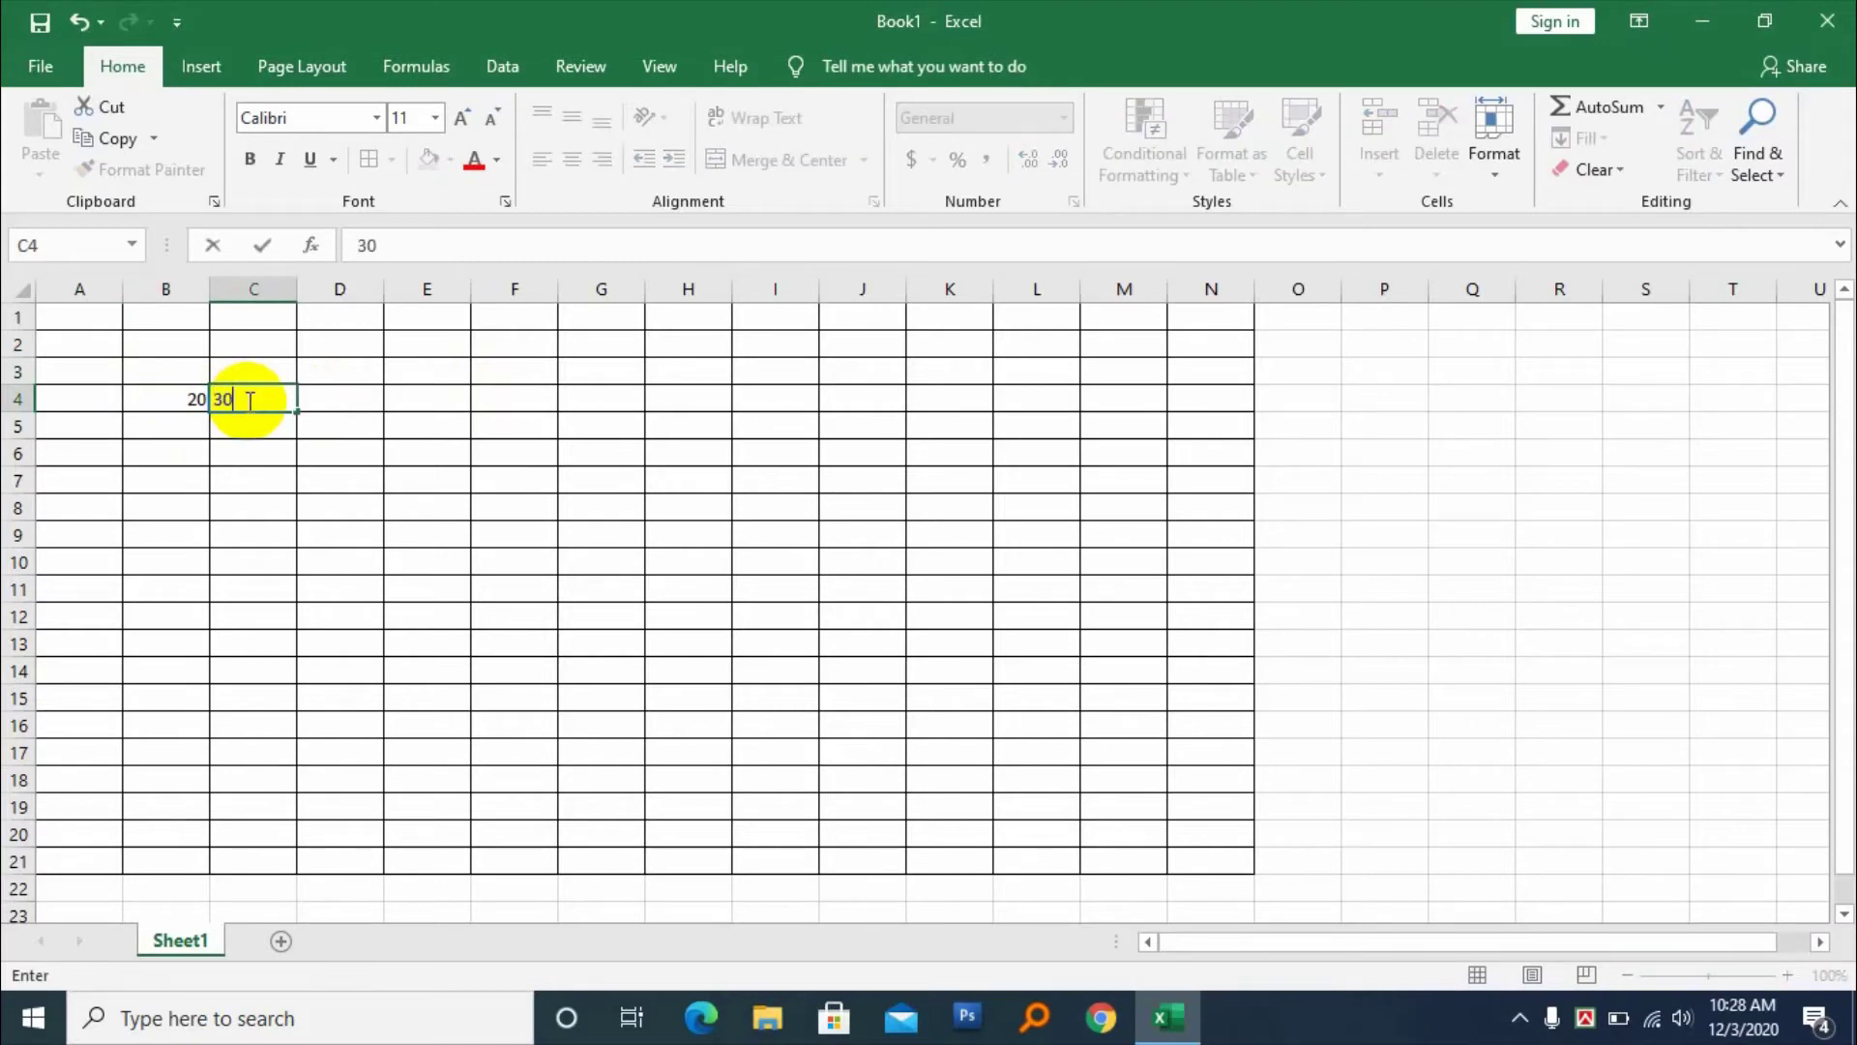
left_click(369, 399)
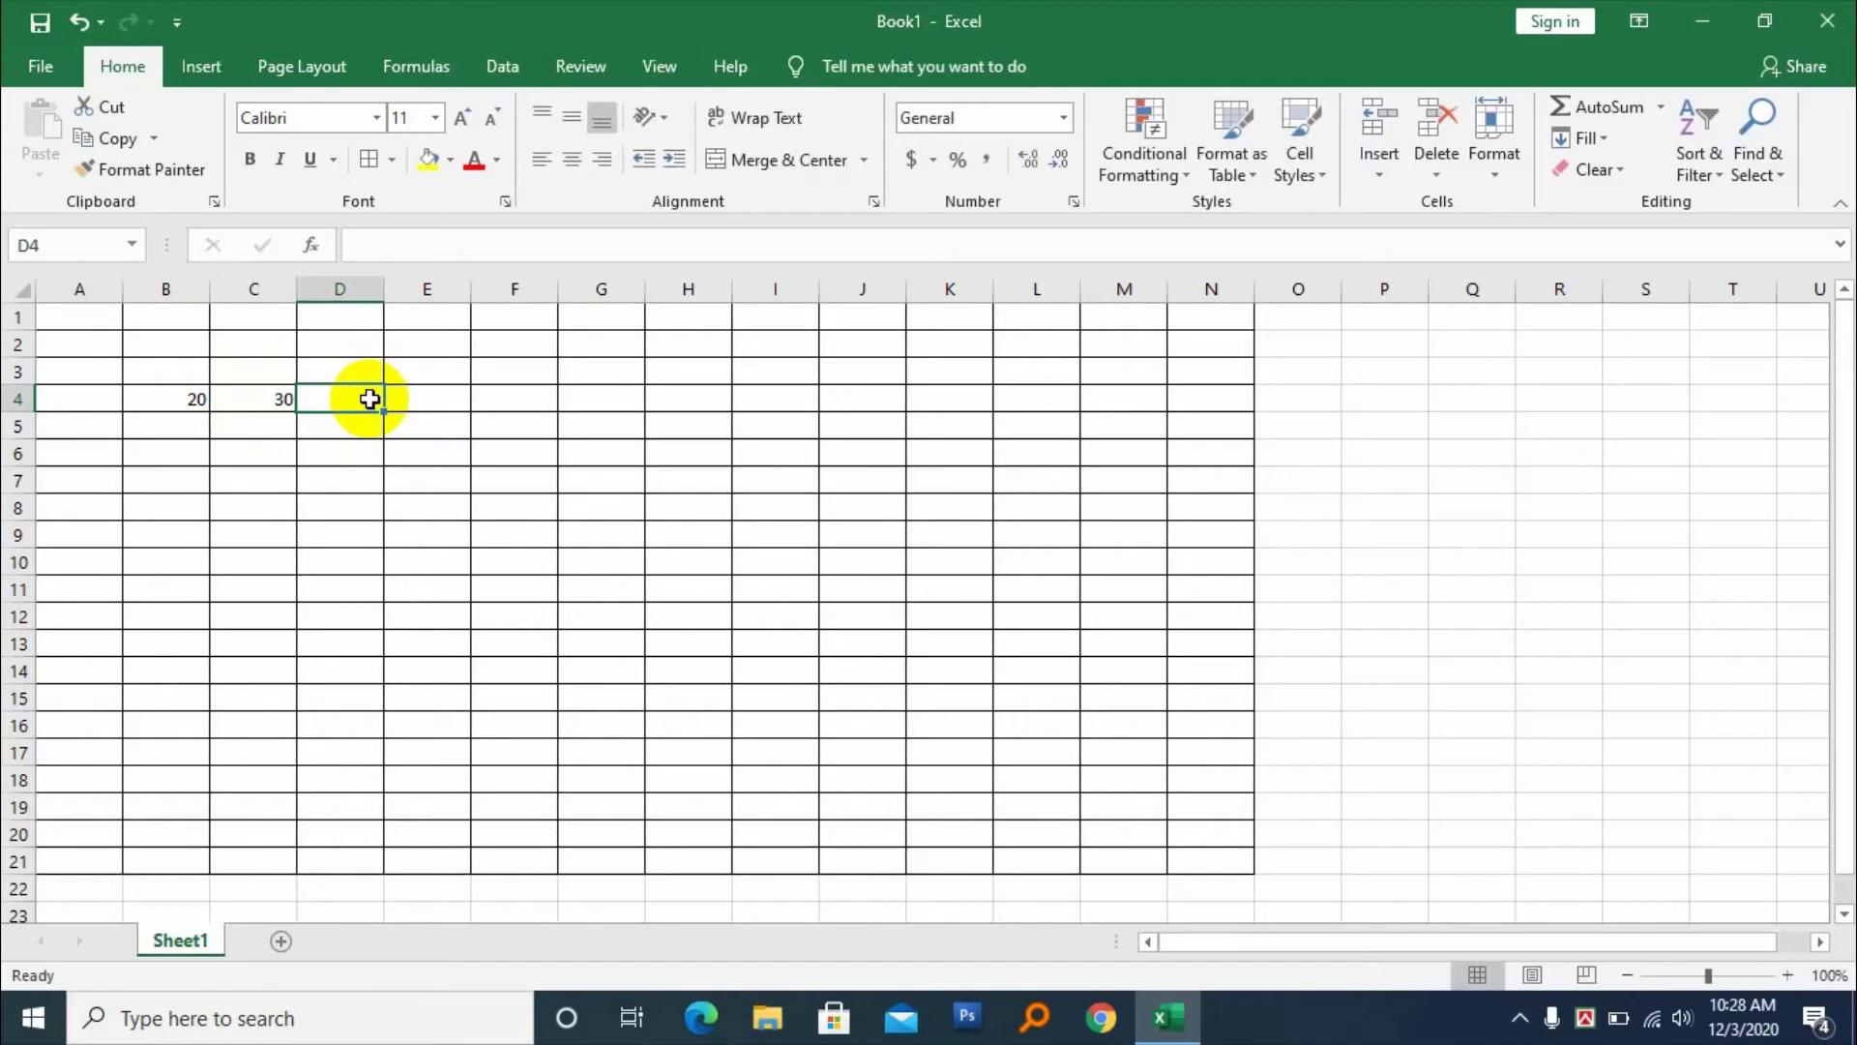
Enter =SUM(B4+C4) in D4 so it shows 50
type("=su")
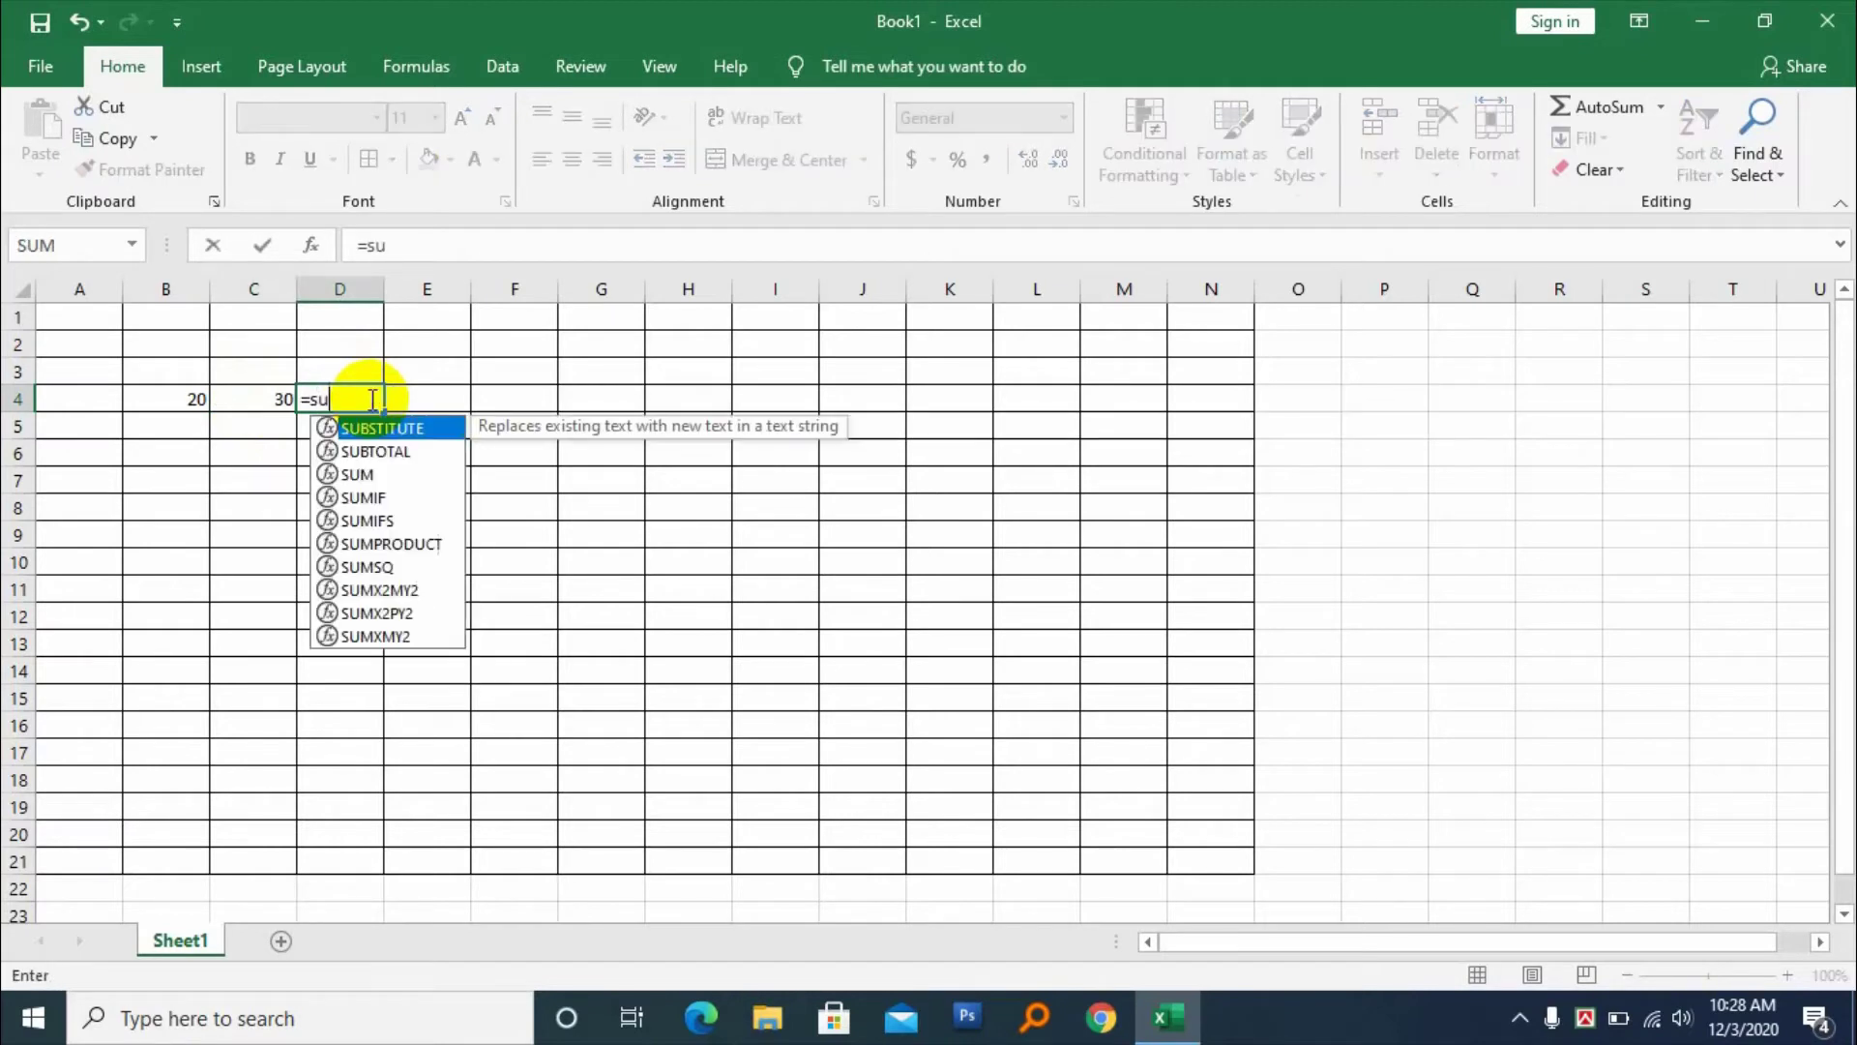
type("m")
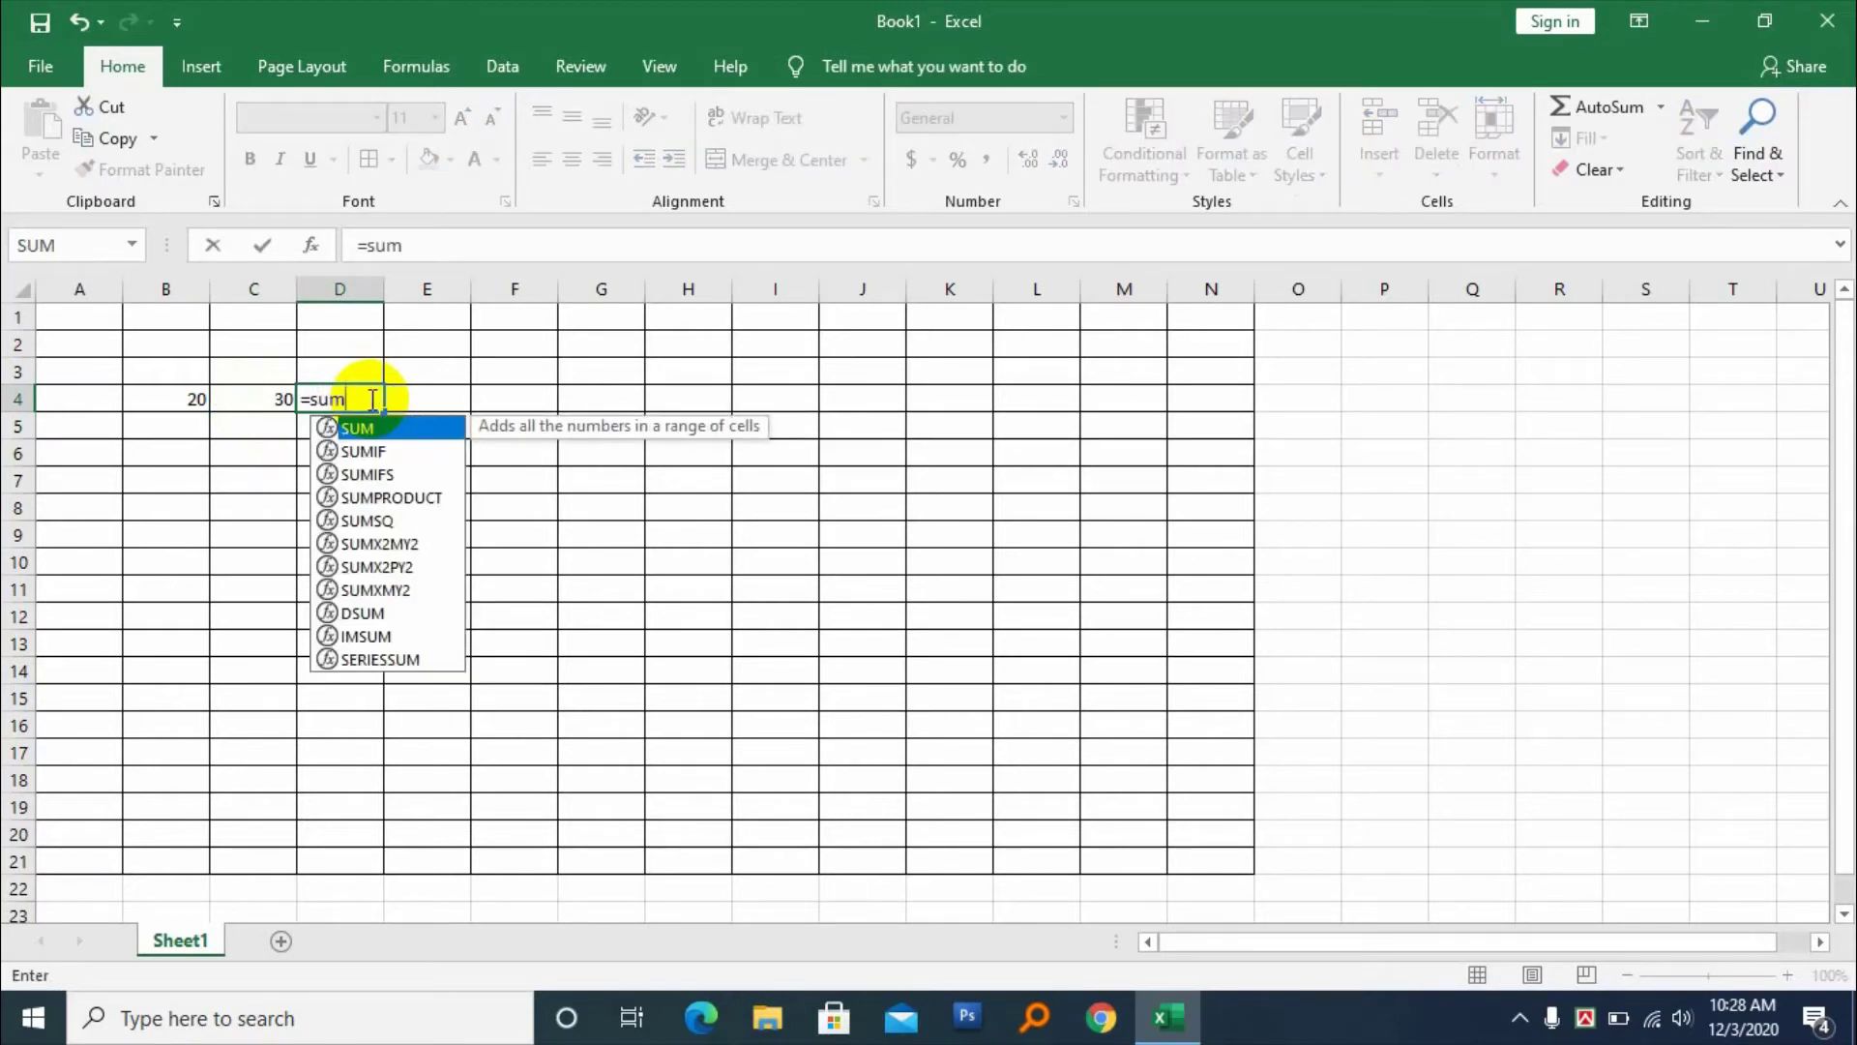
key("Tab")
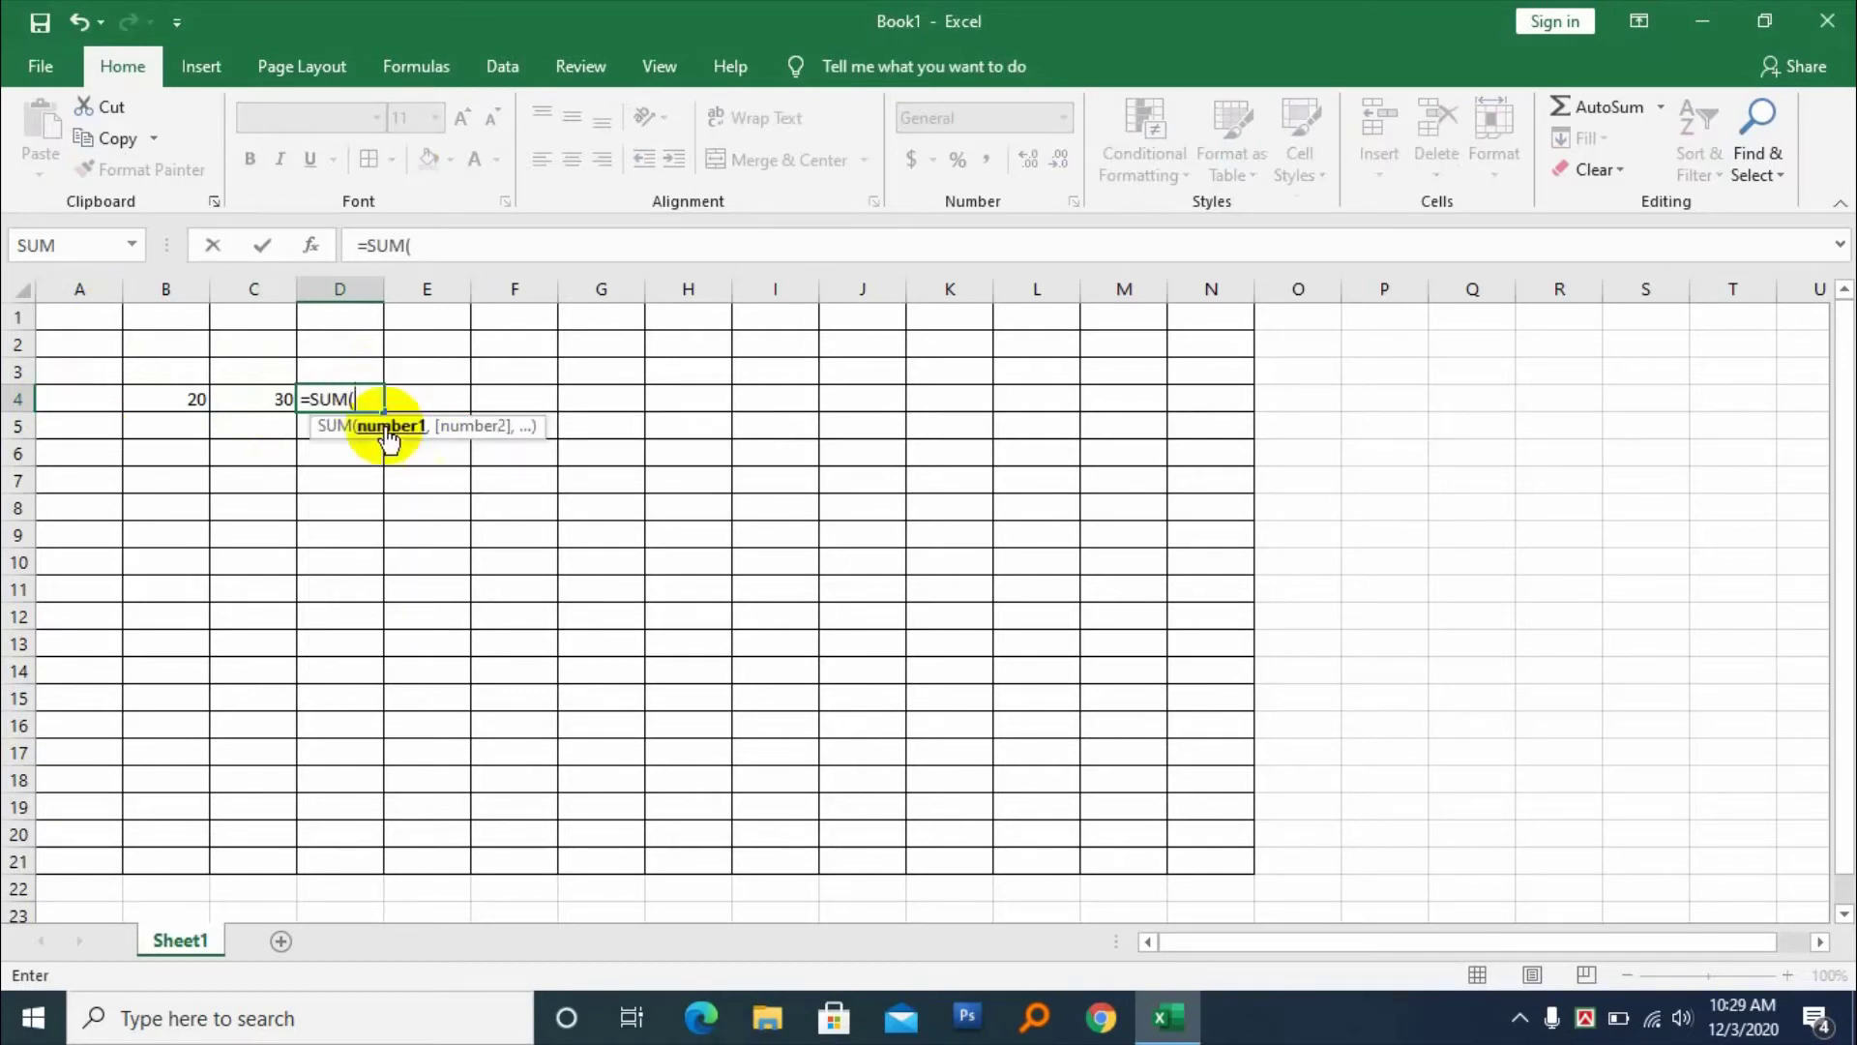
left_click(179, 399)
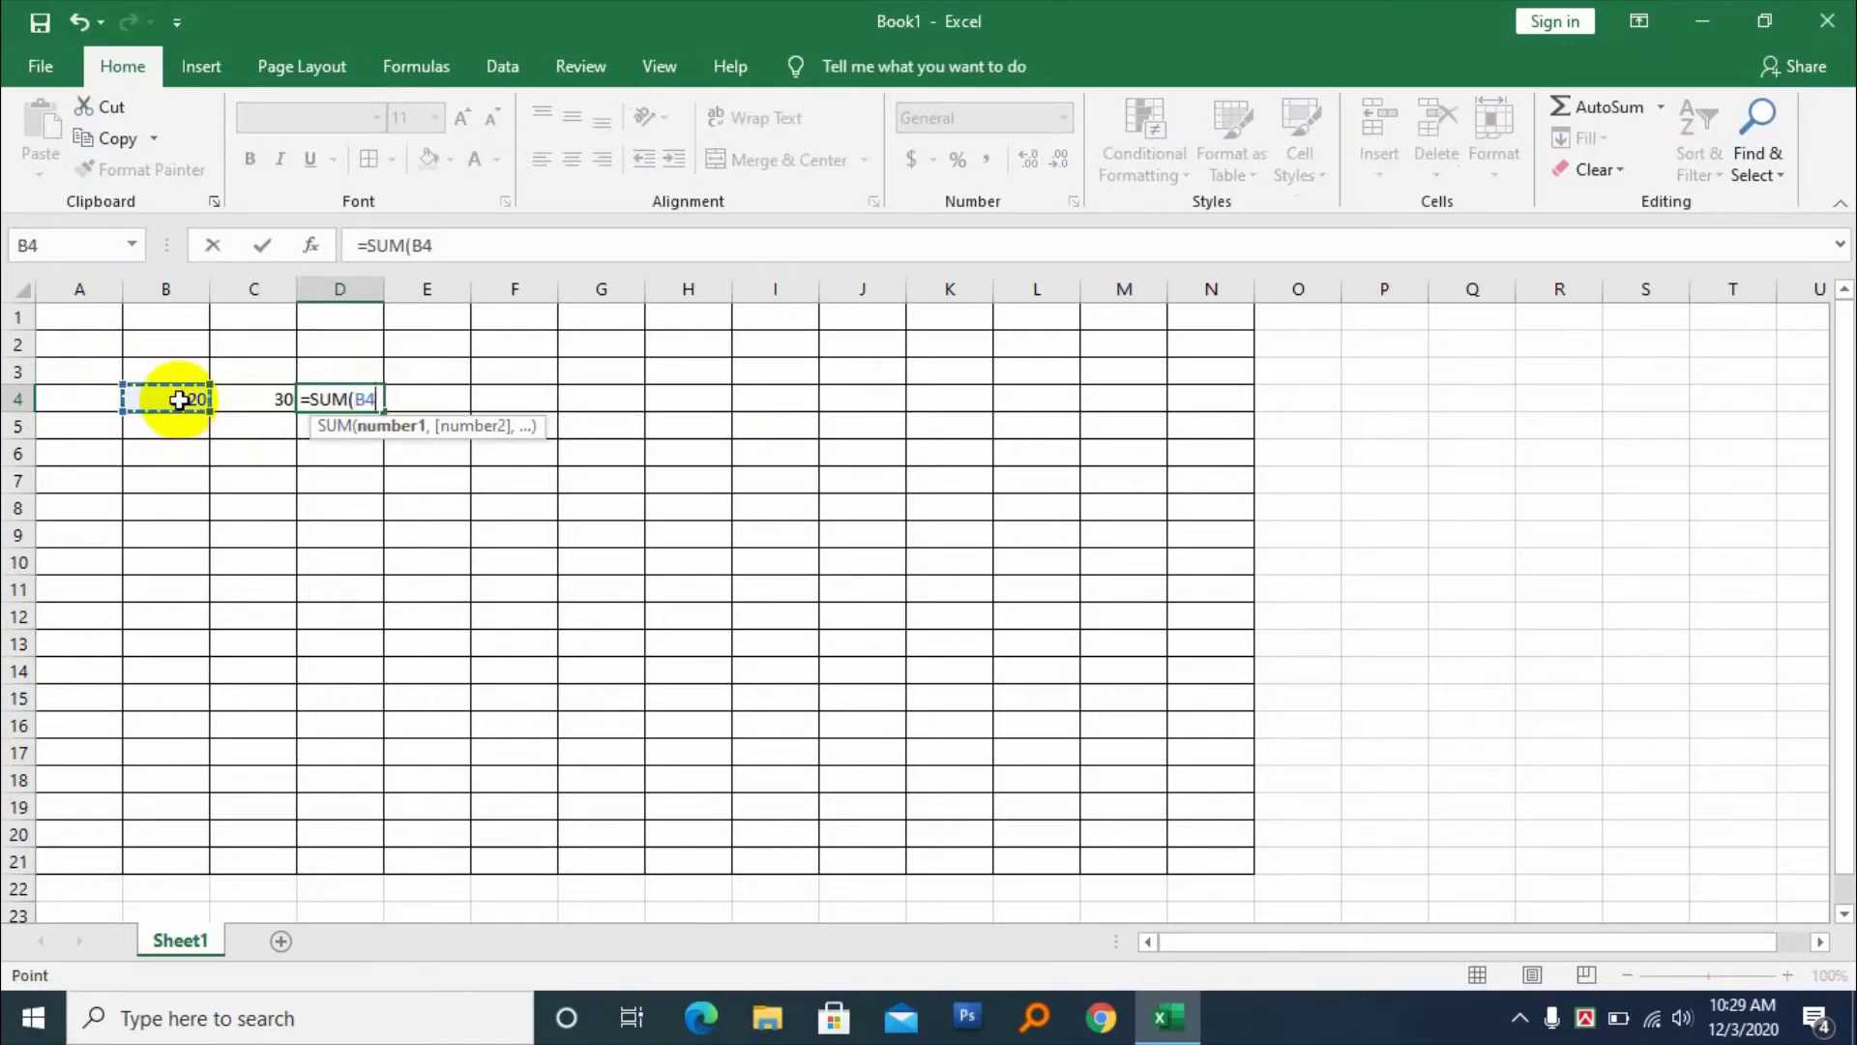
type("+")
left_click(257, 400)
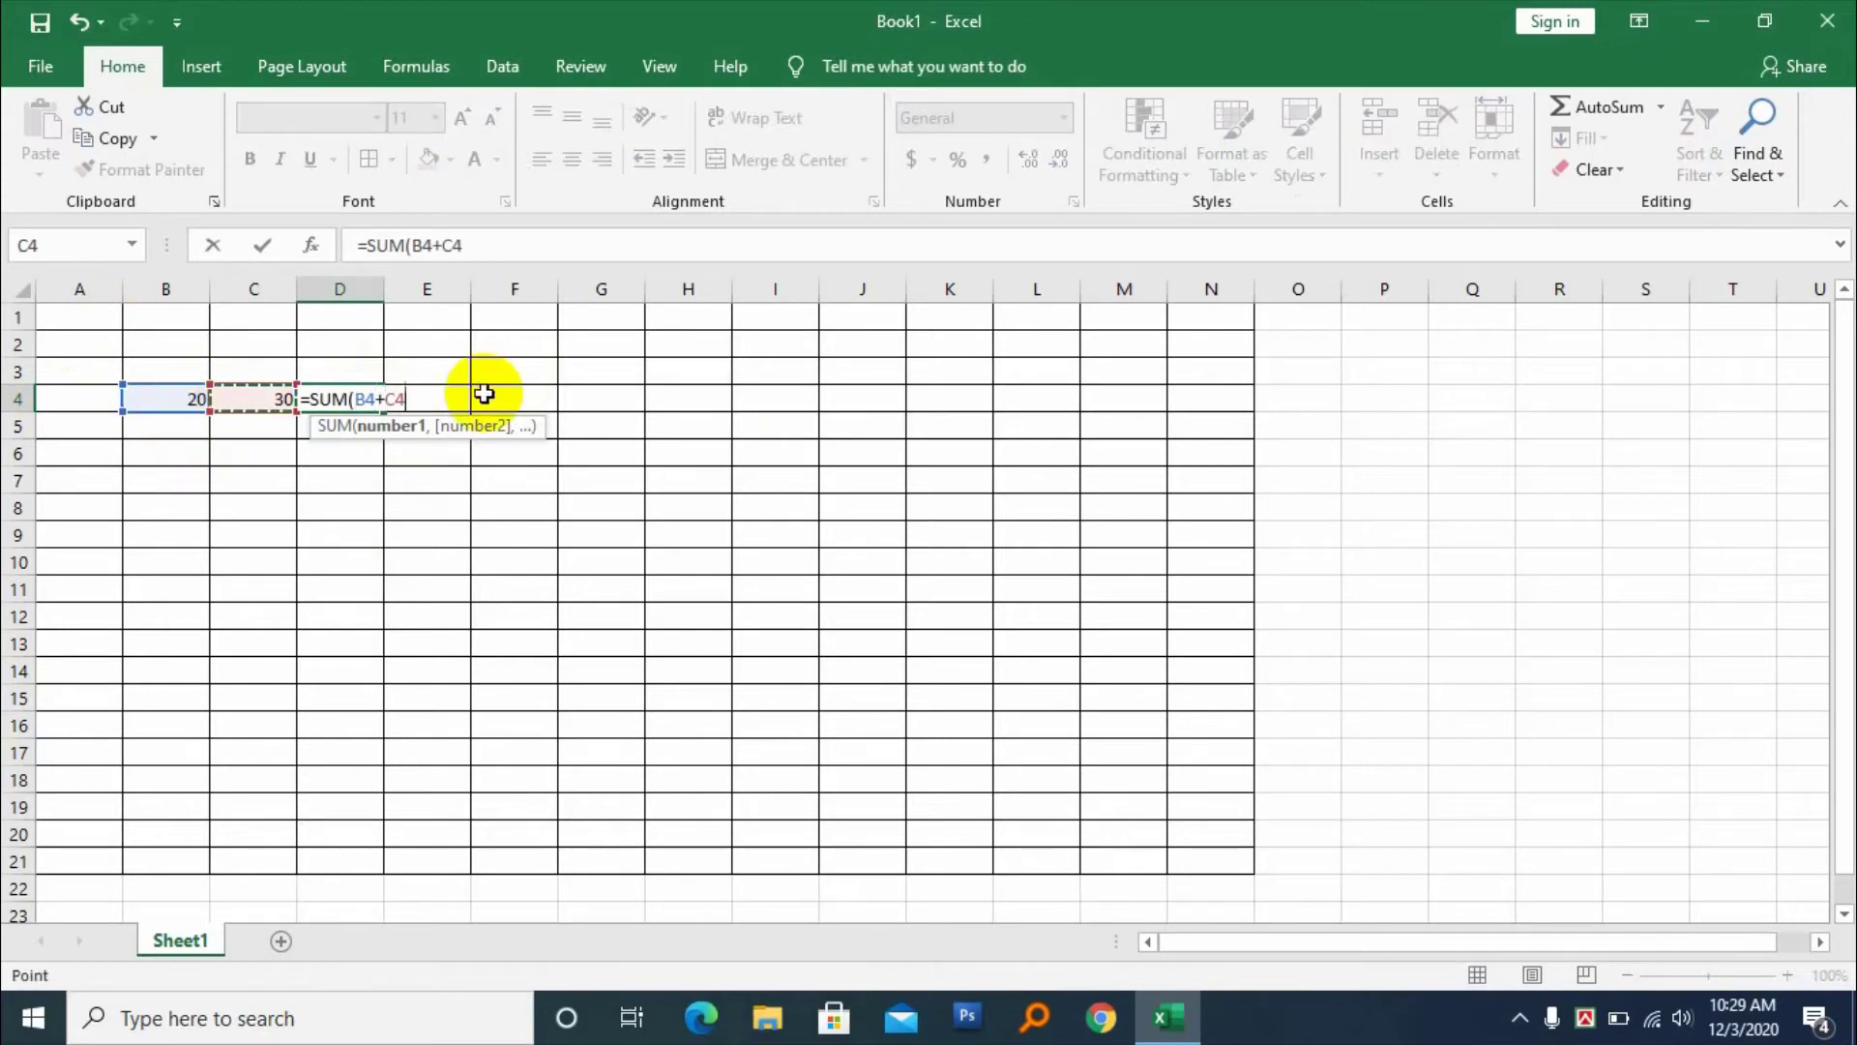
type(")")
key("Return")
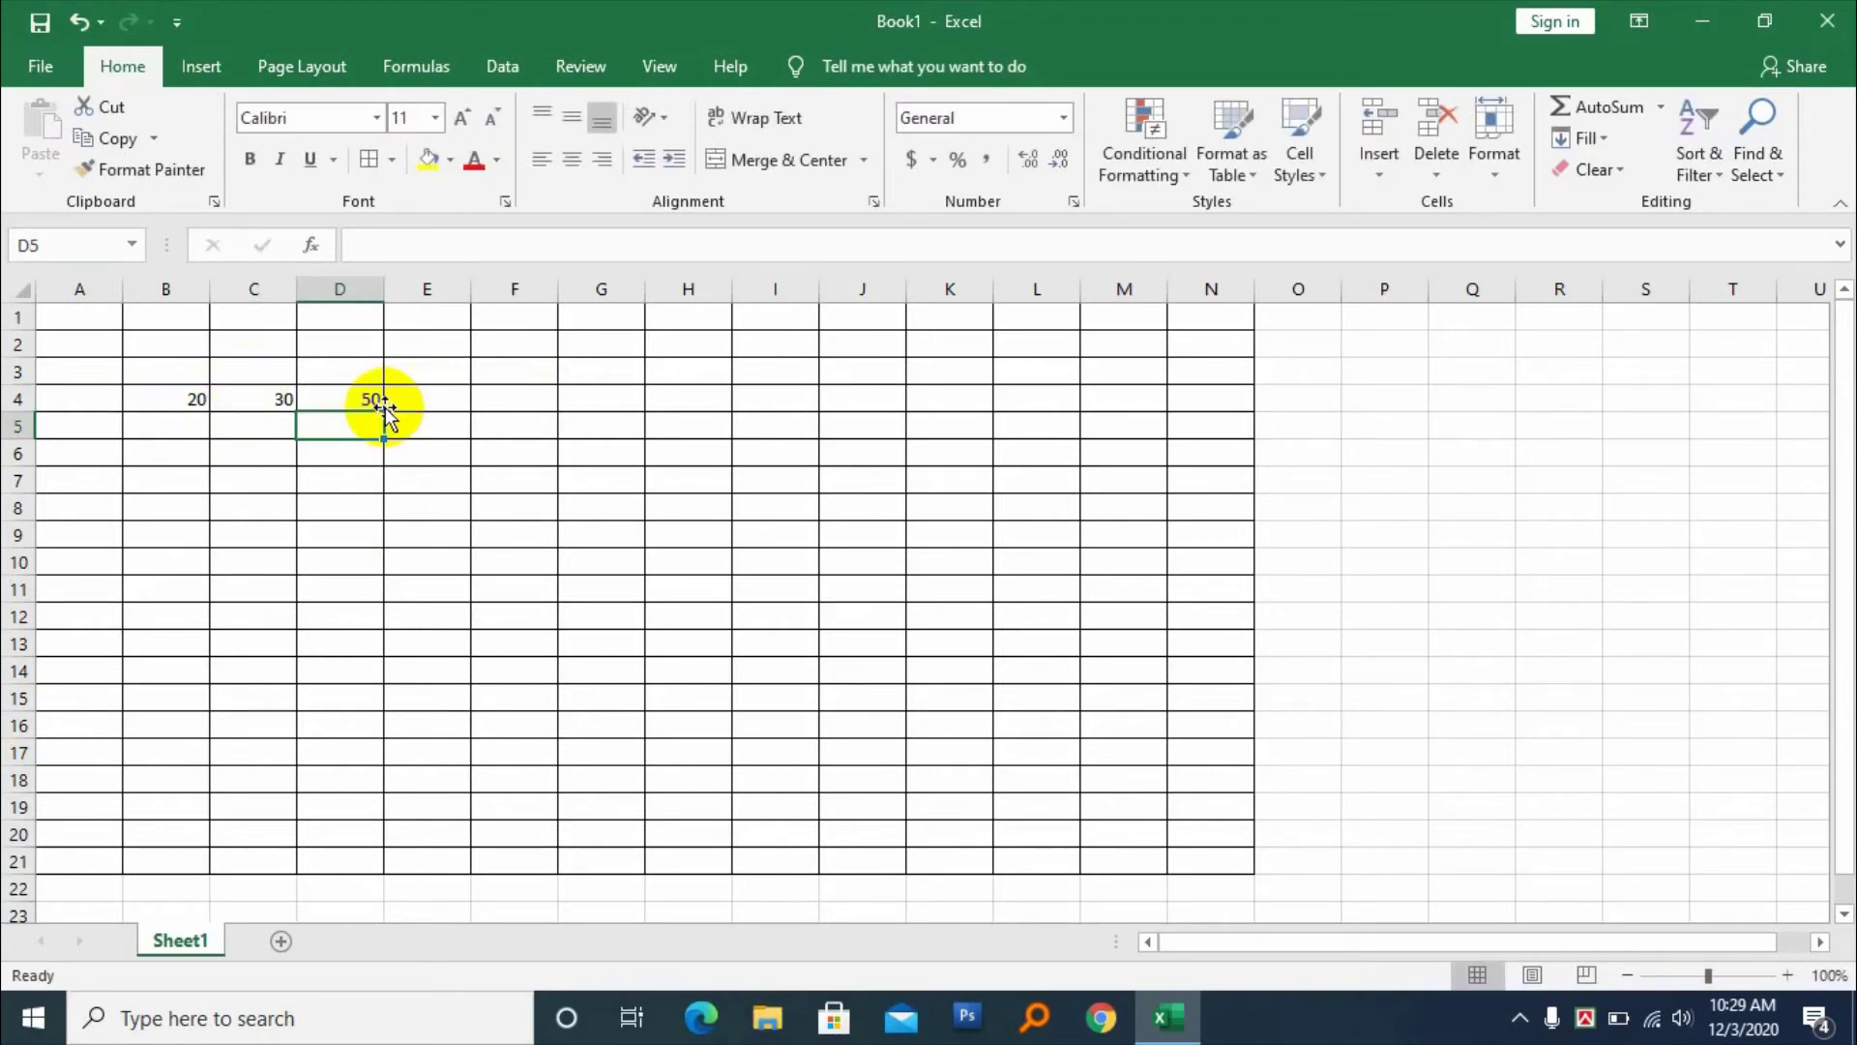
left_click(181, 454)
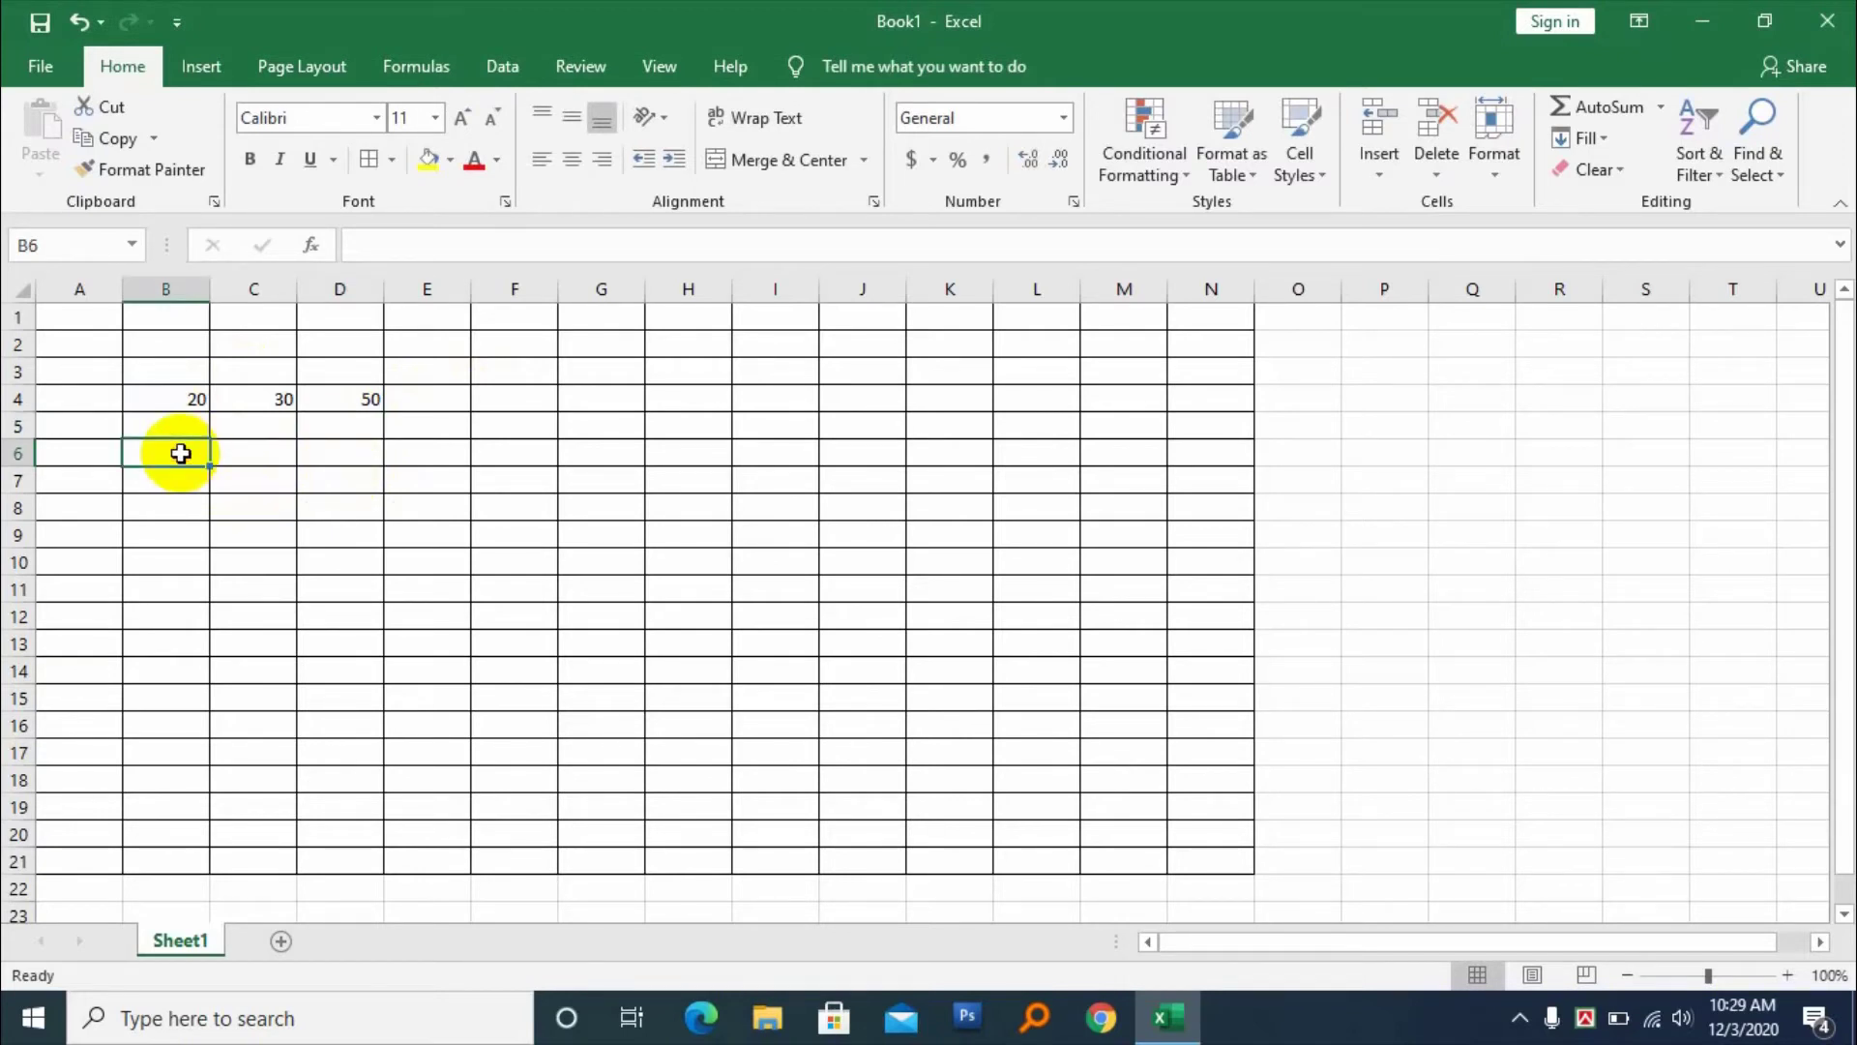
Enter 100, 20 and 30 in B6, C6 and D6
type("100")
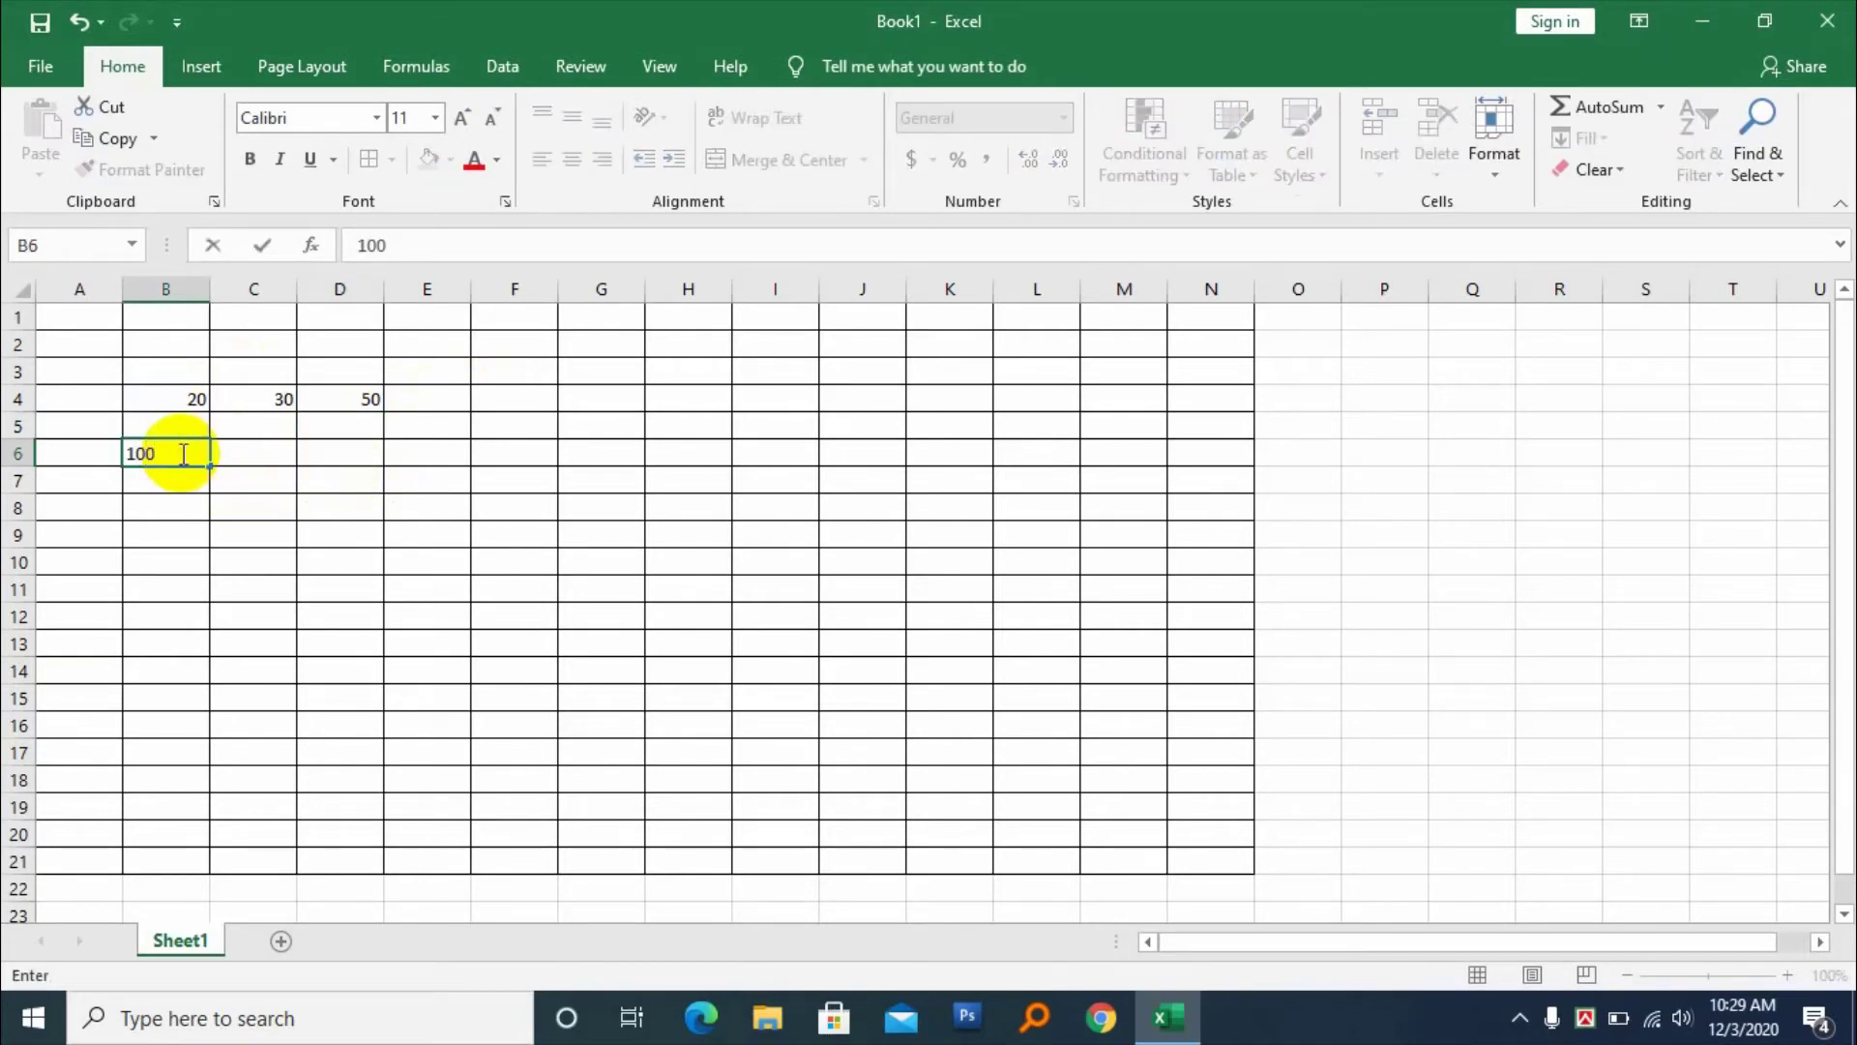
key("Tab")
type("20")
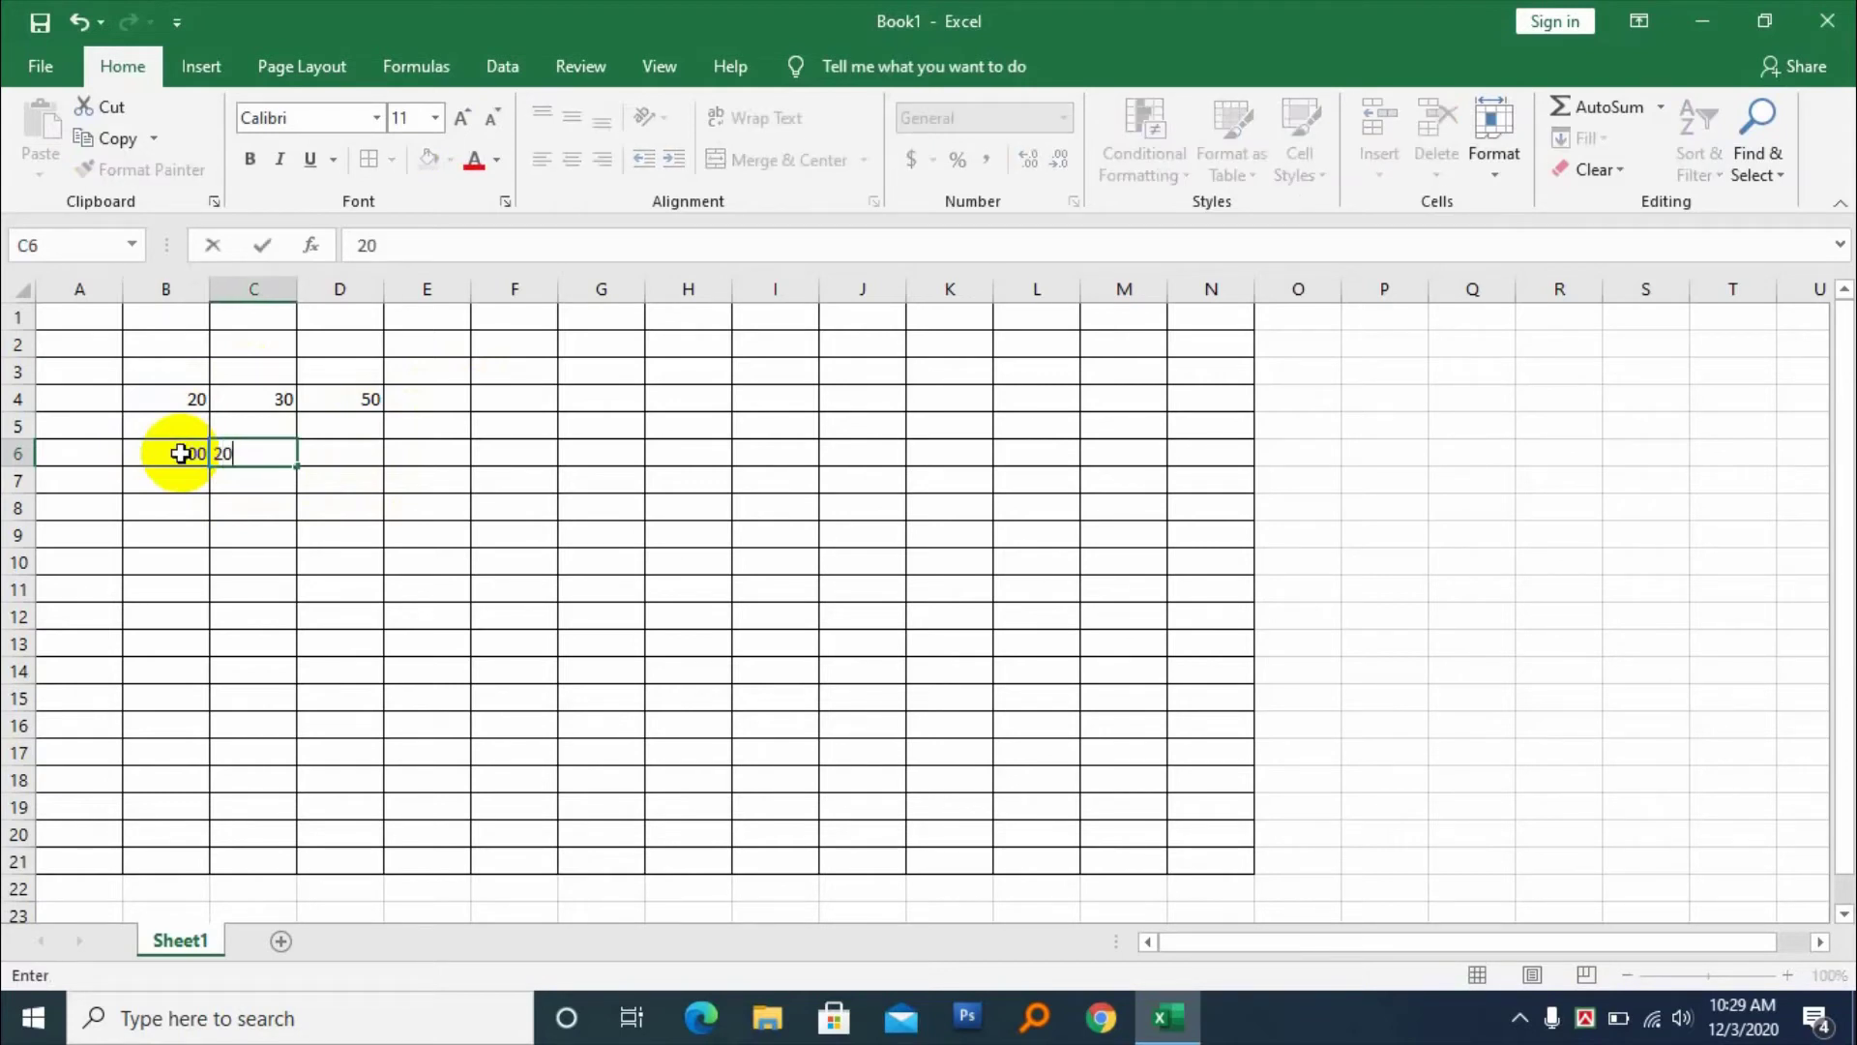
key("Tab")
type("30")
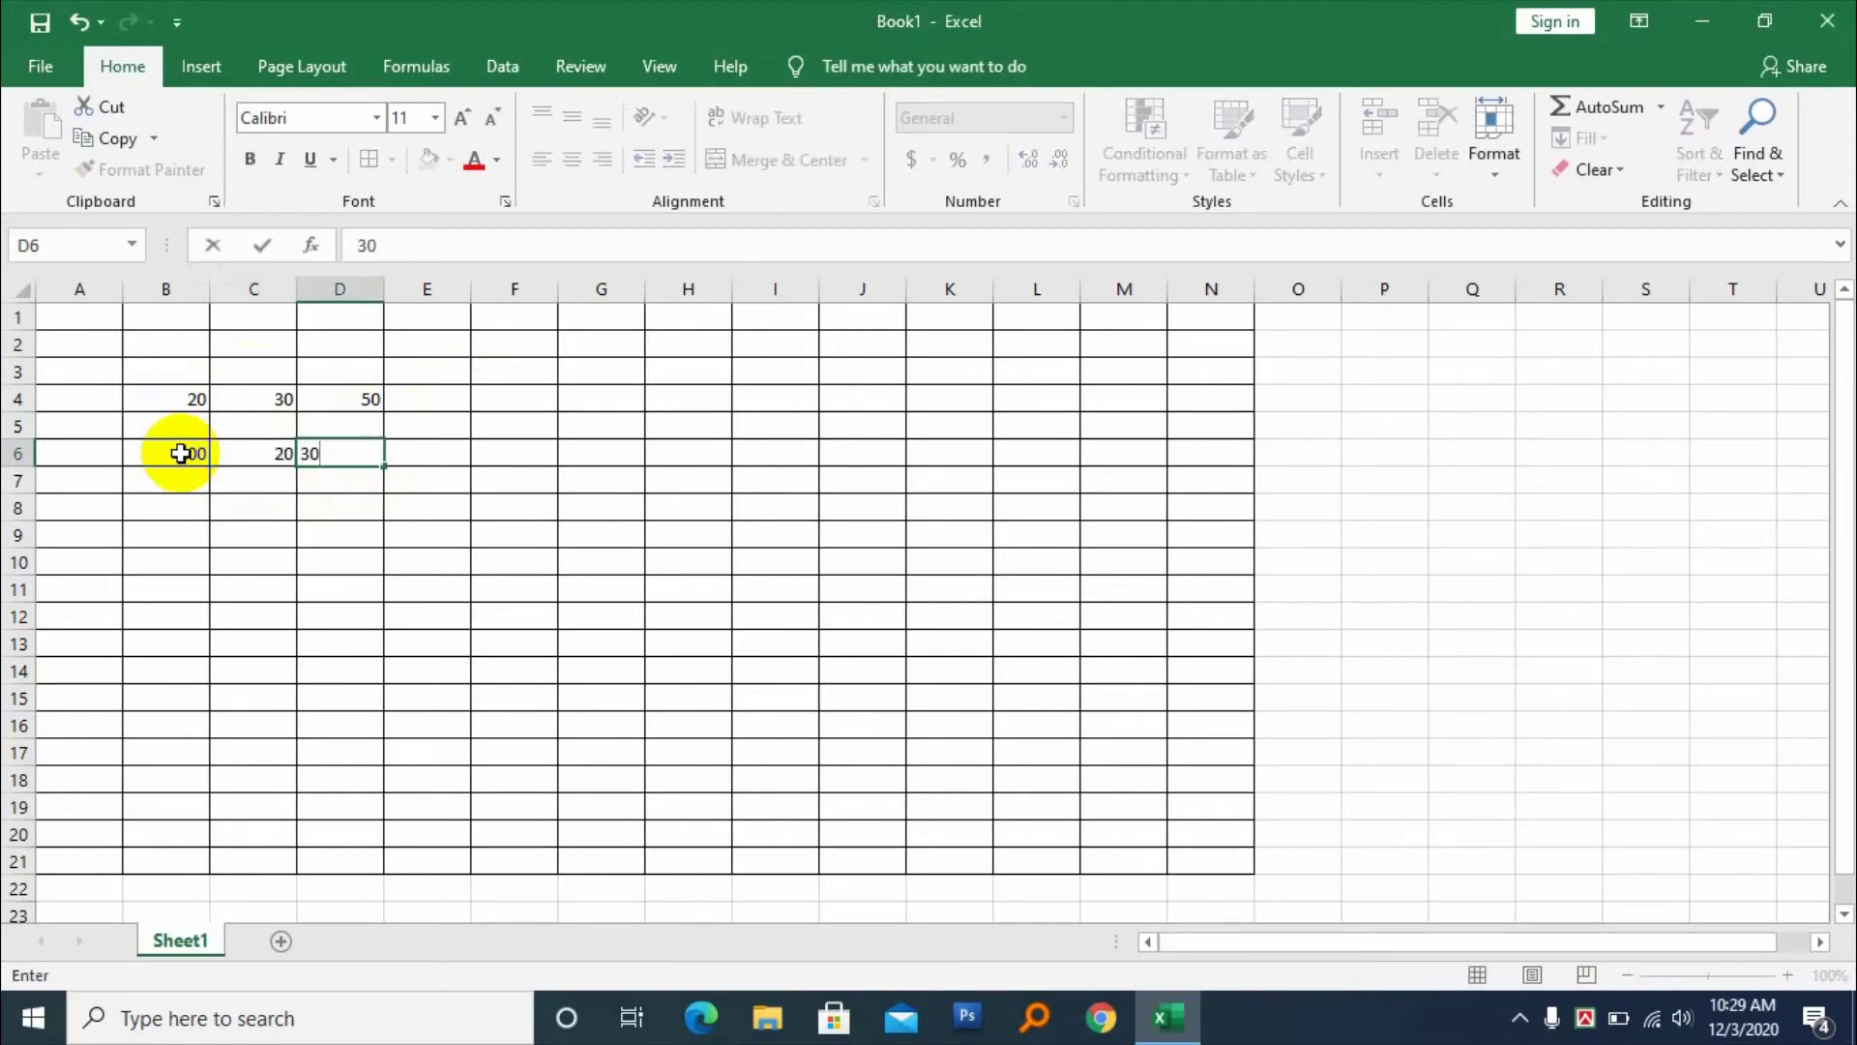
left_click(420, 454)
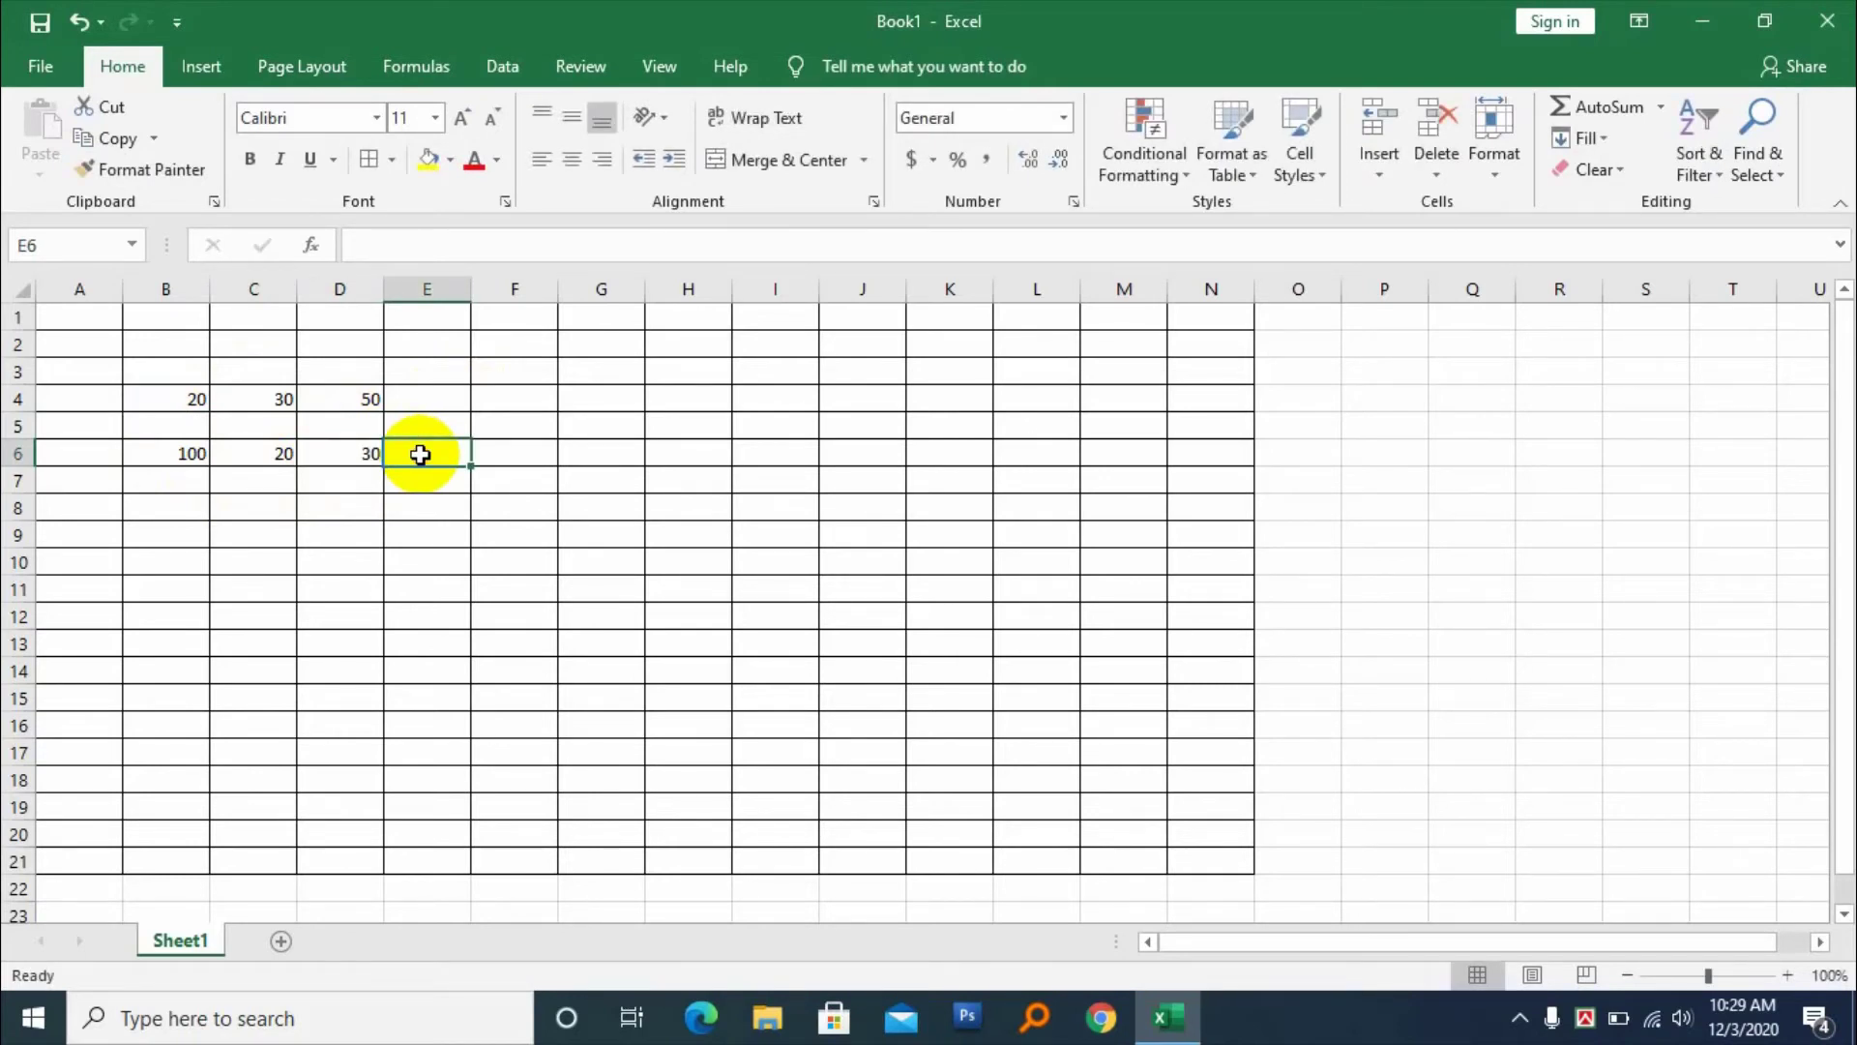
Enter =SUM(B6+C6+D6) in E6 so it shows 150
type("=s")
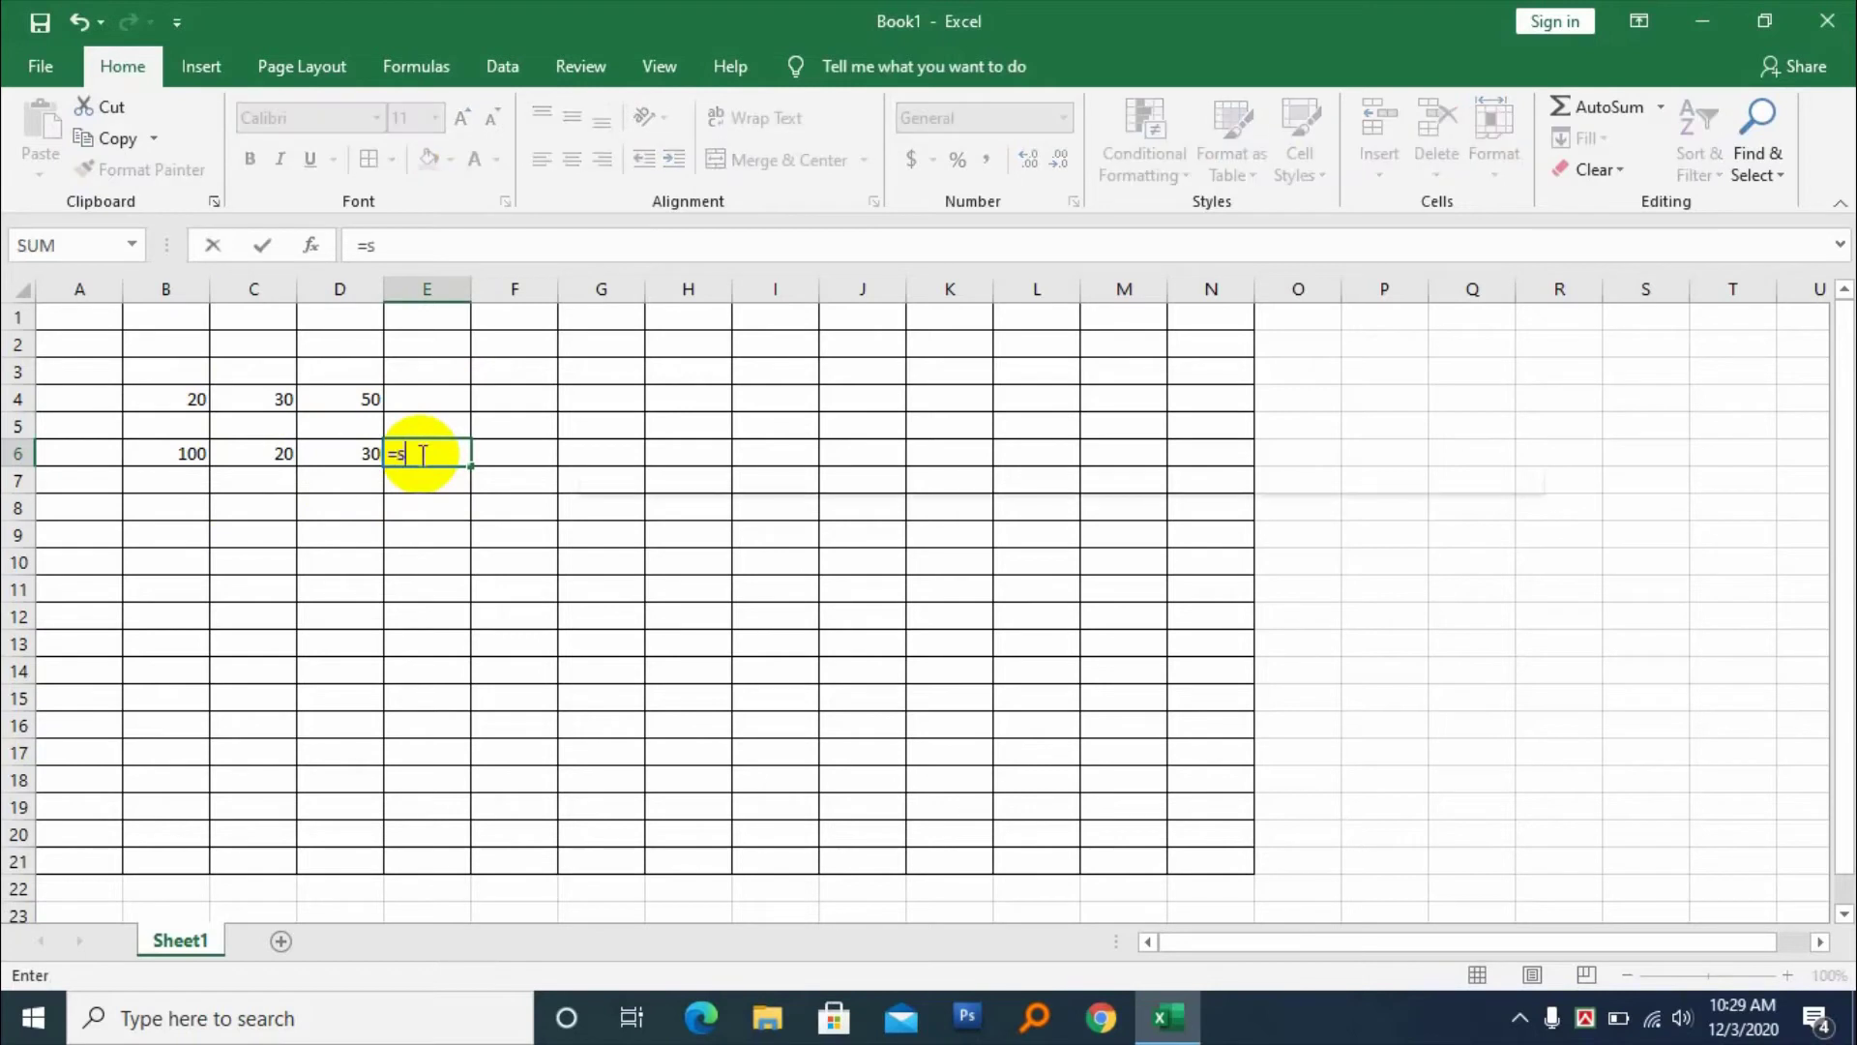
type("um")
key("Tab")
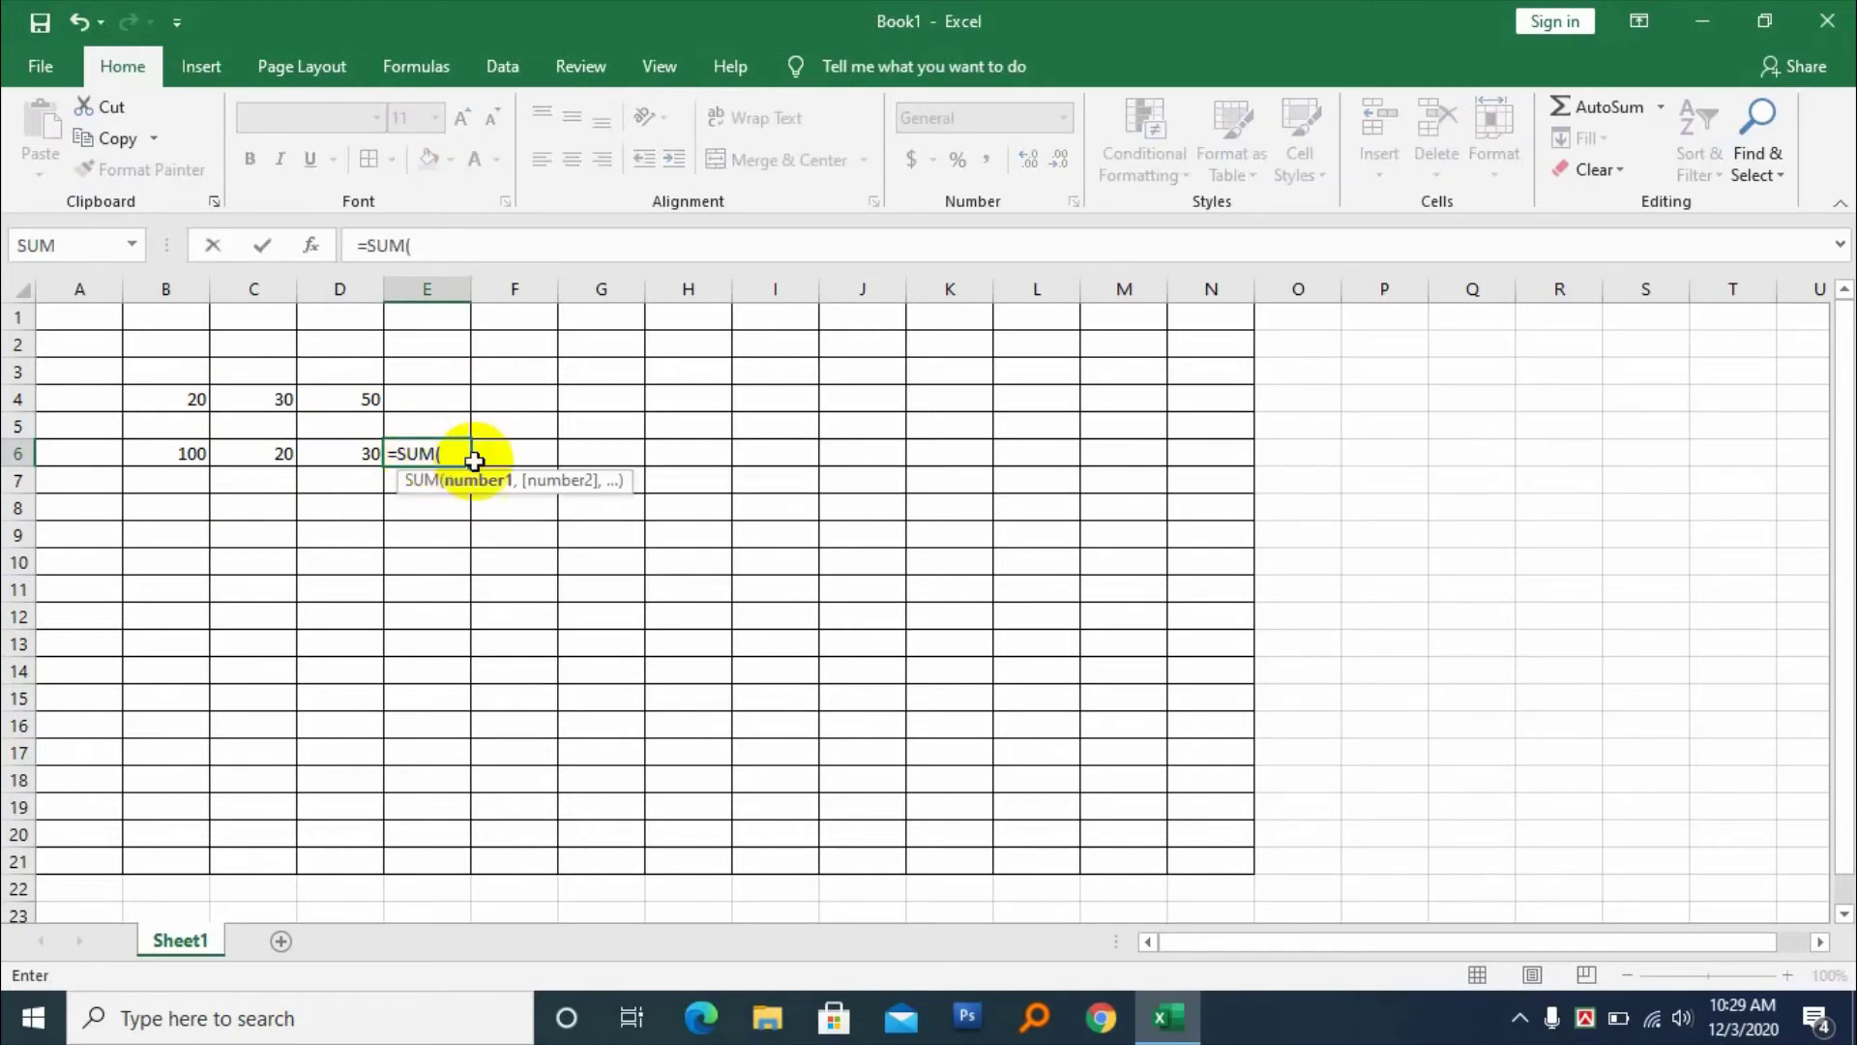
left_click(197, 448)
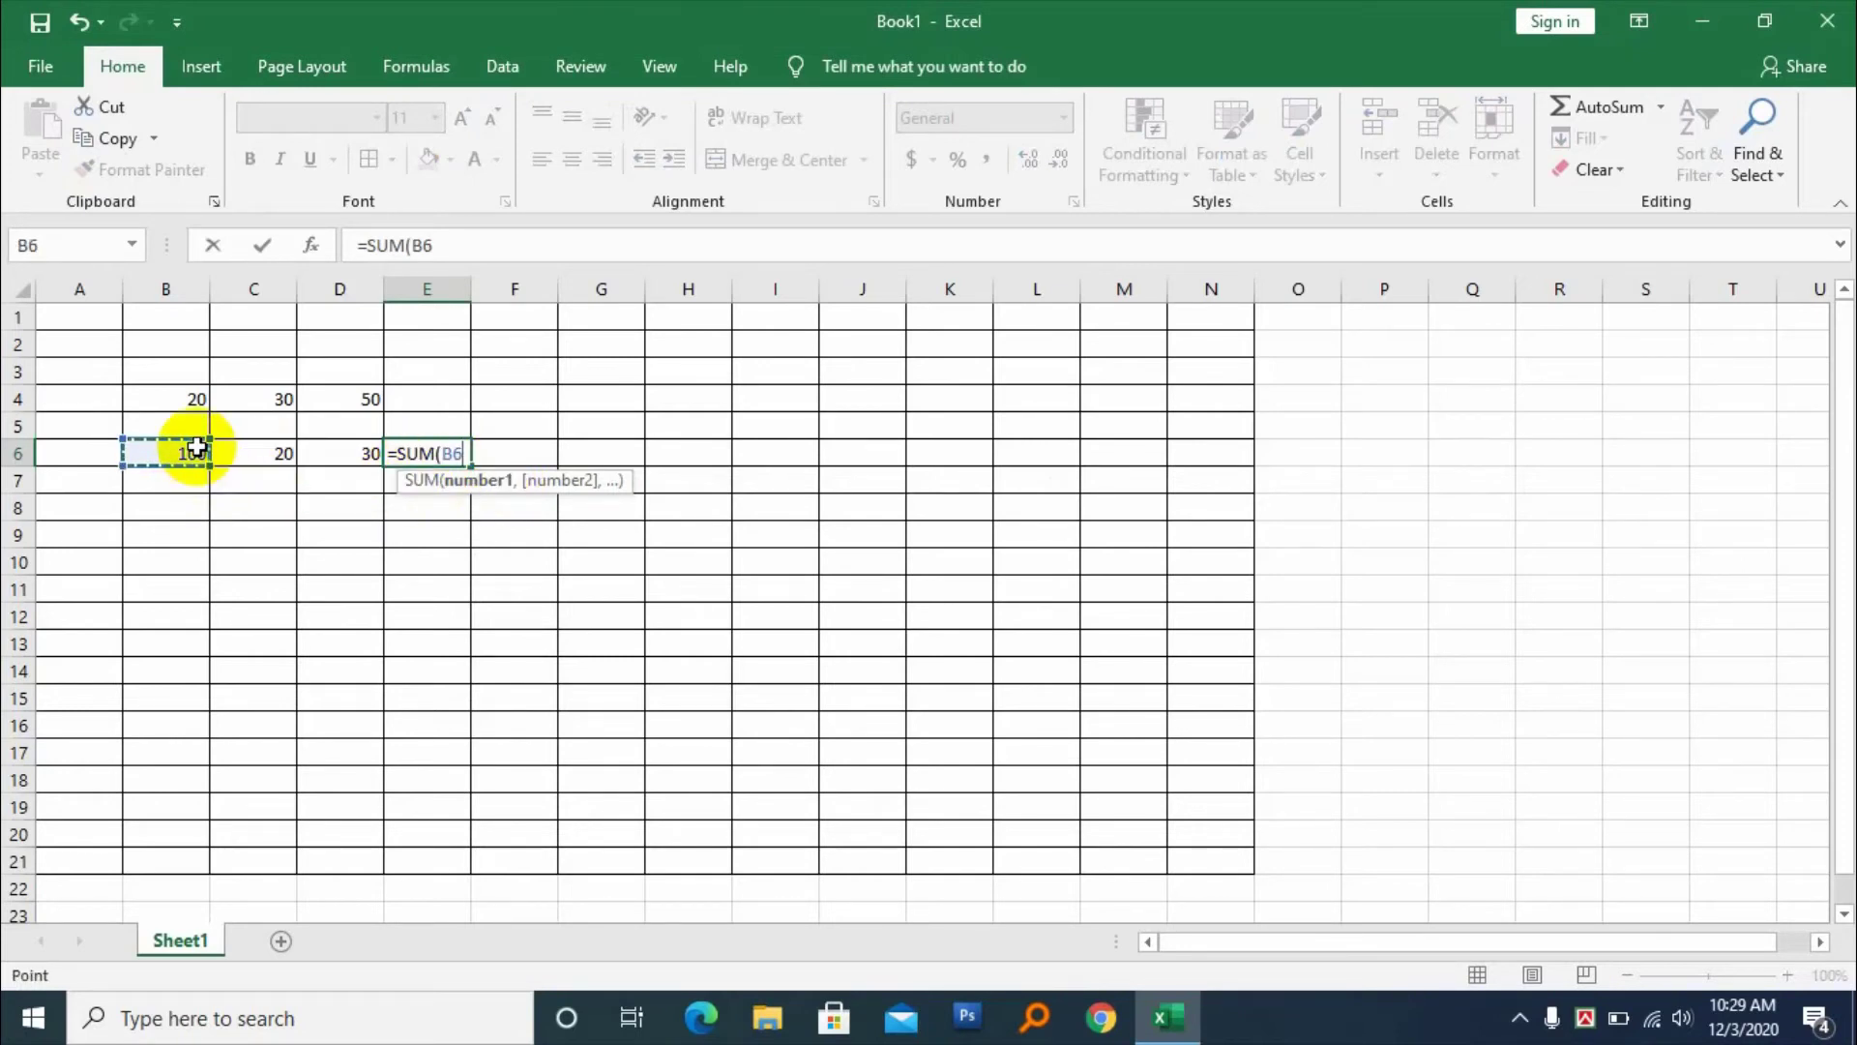
type("+")
left_click(270, 446)
type("+")
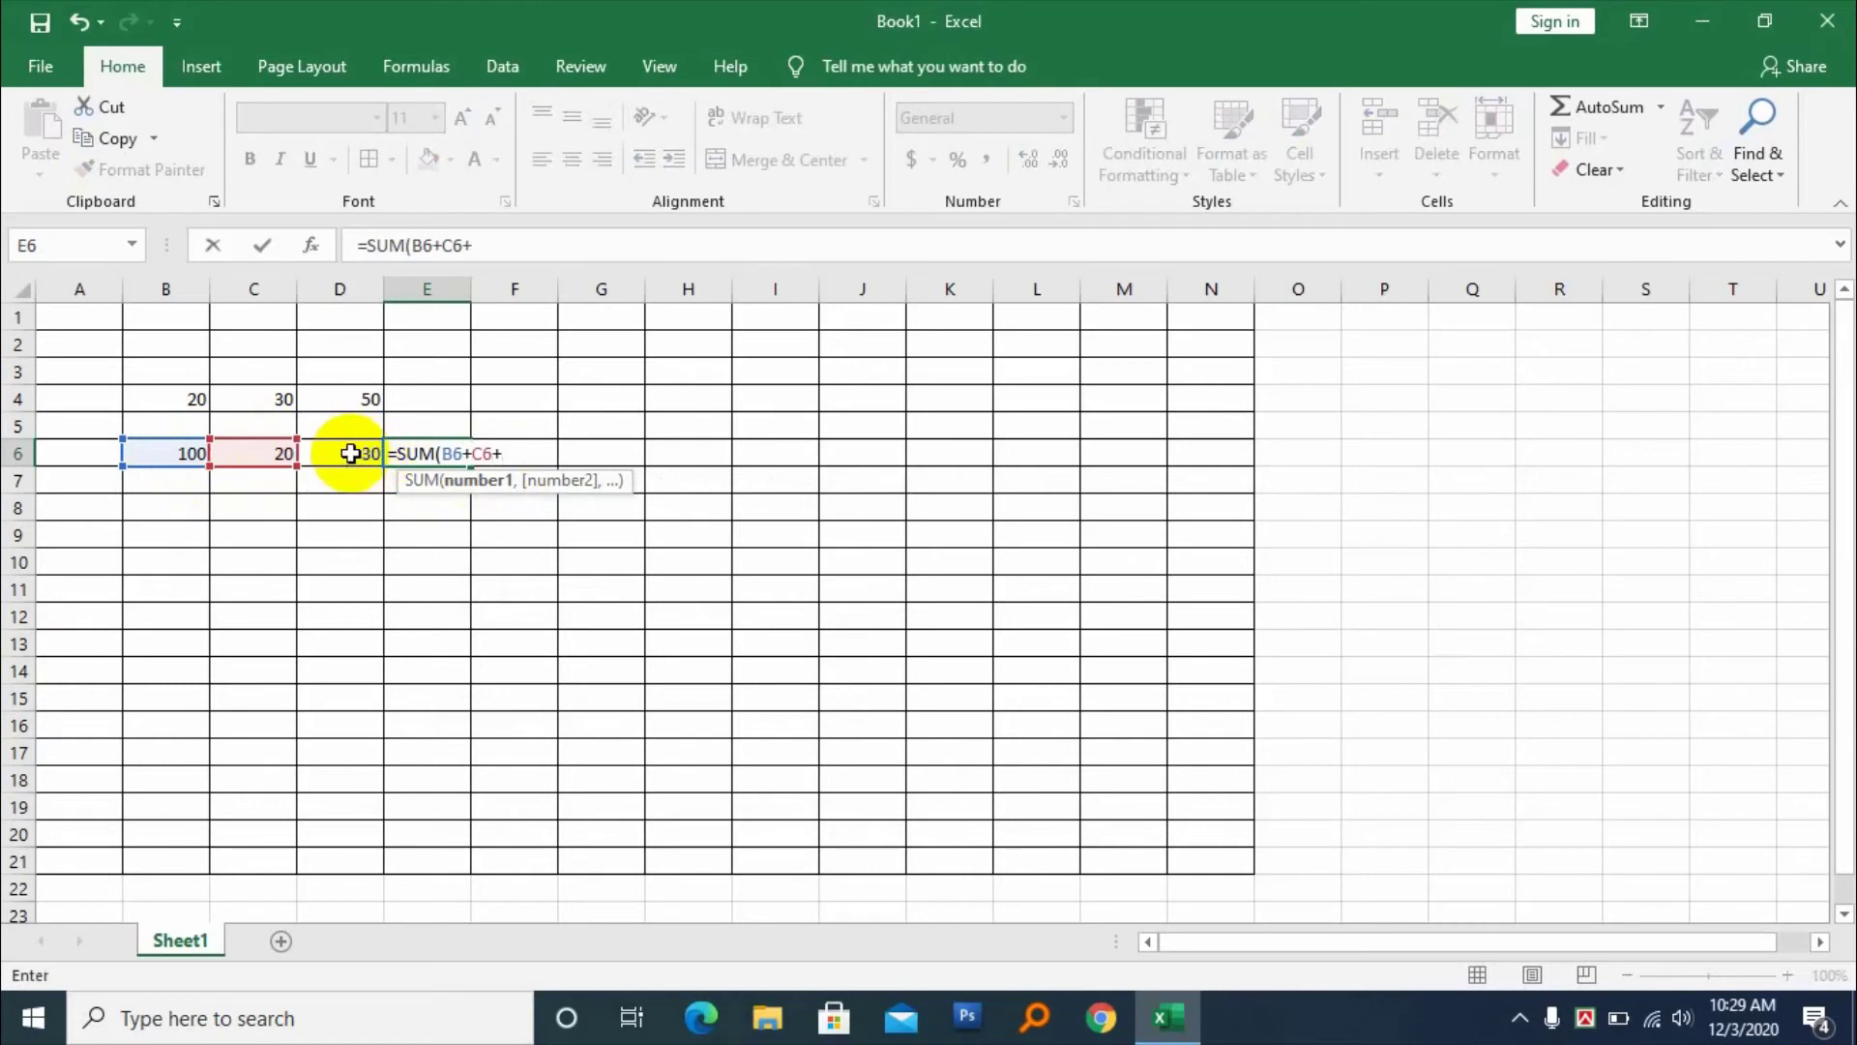
left_click(349, 452)
type("+")
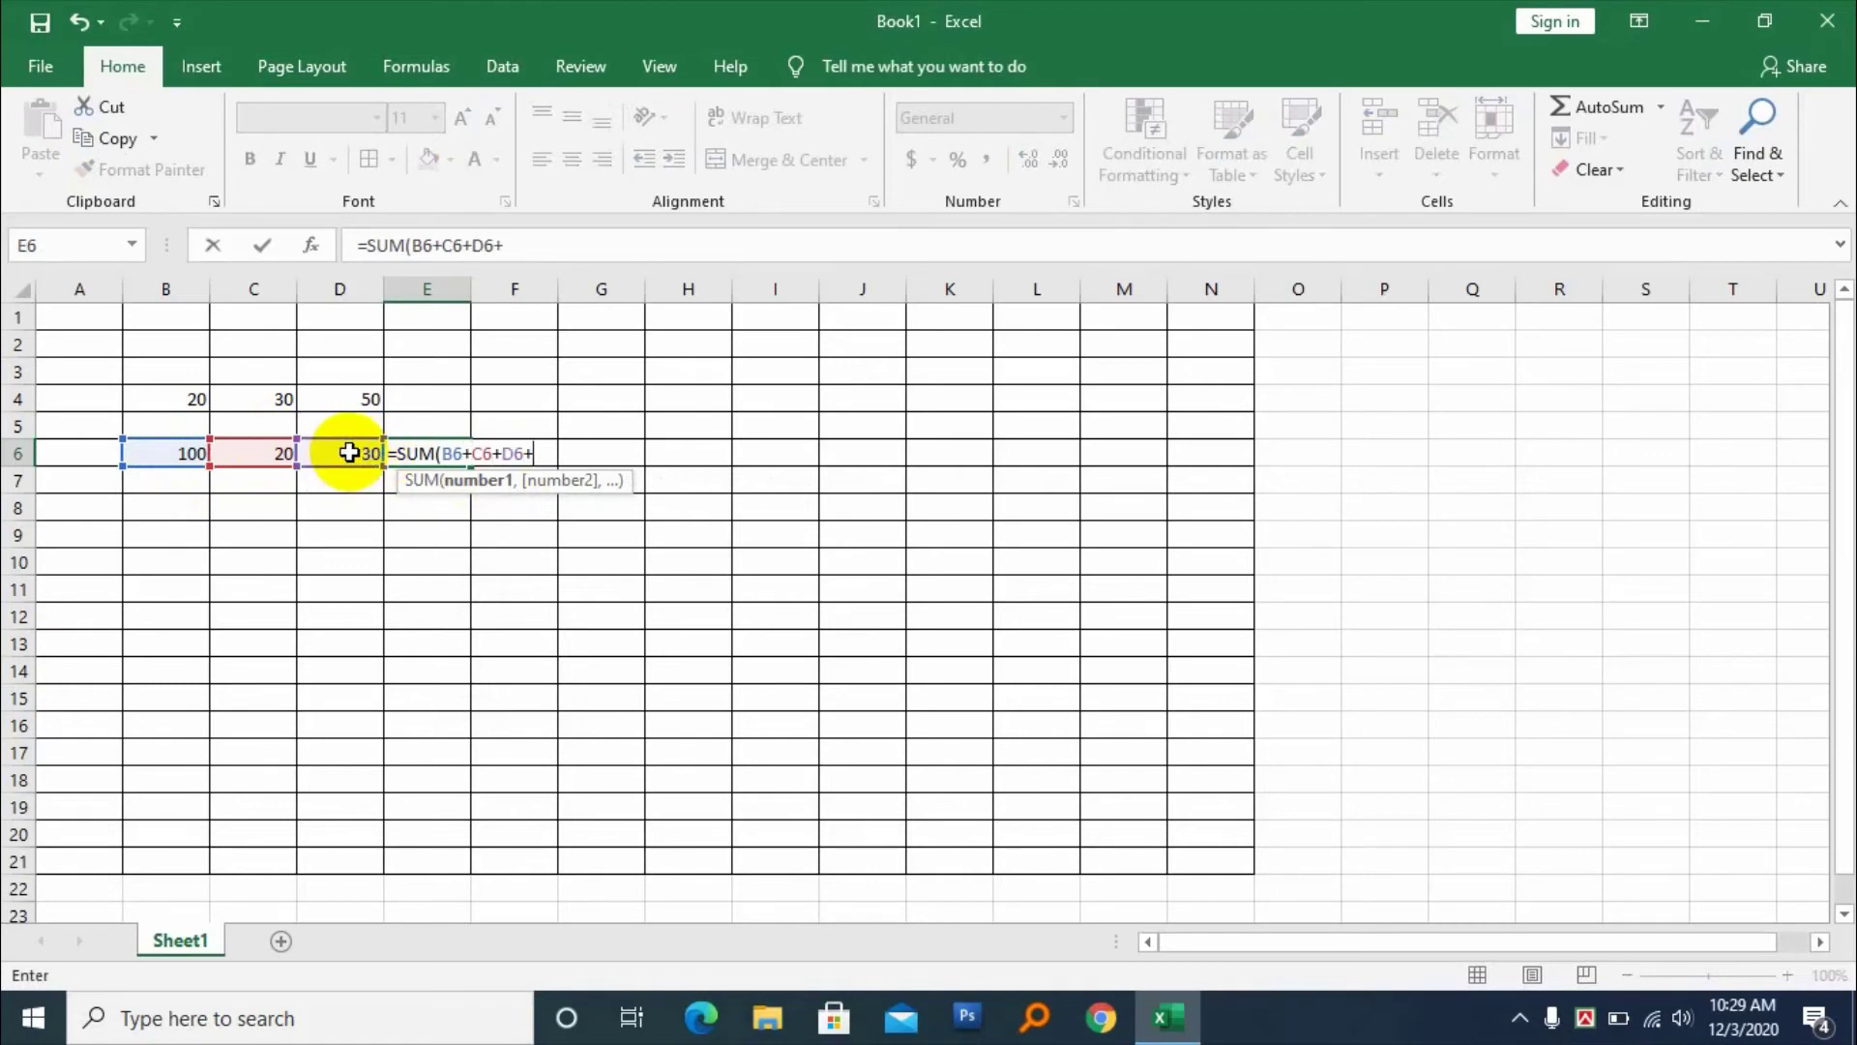
key("BackSpace")
type(")")
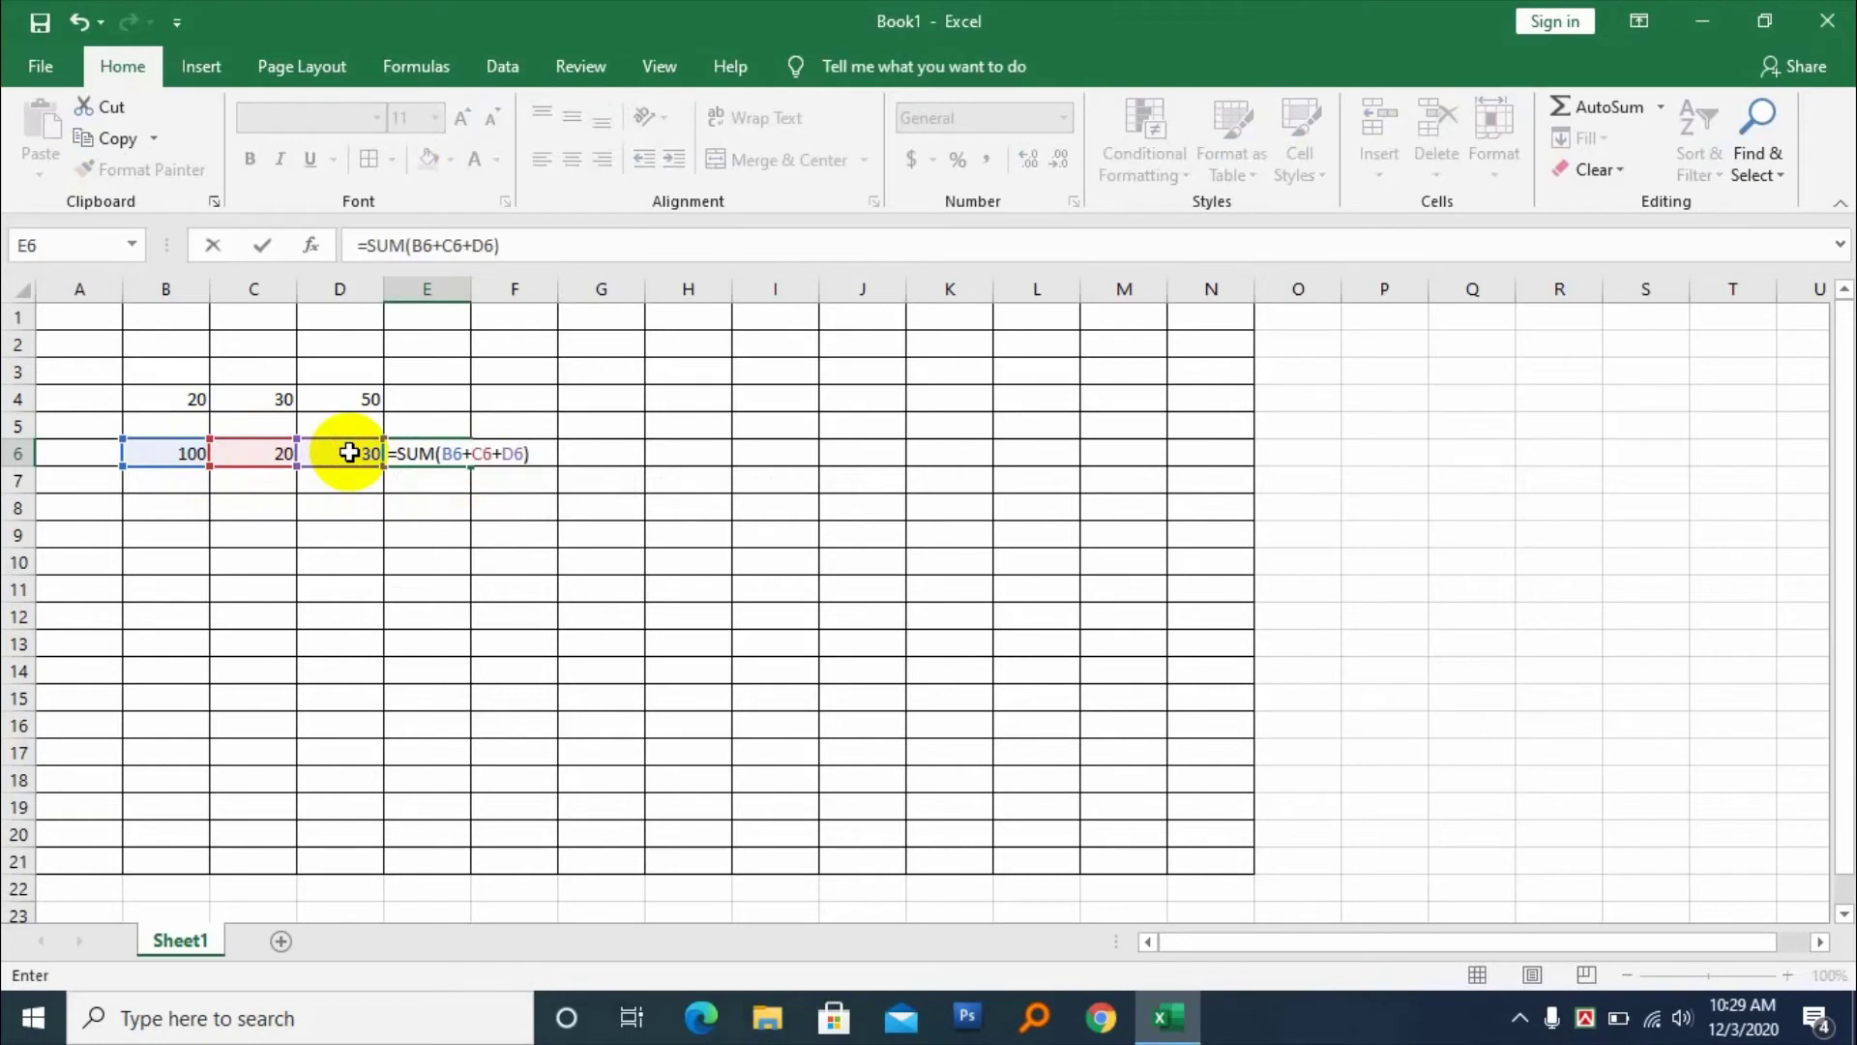
key("Return")
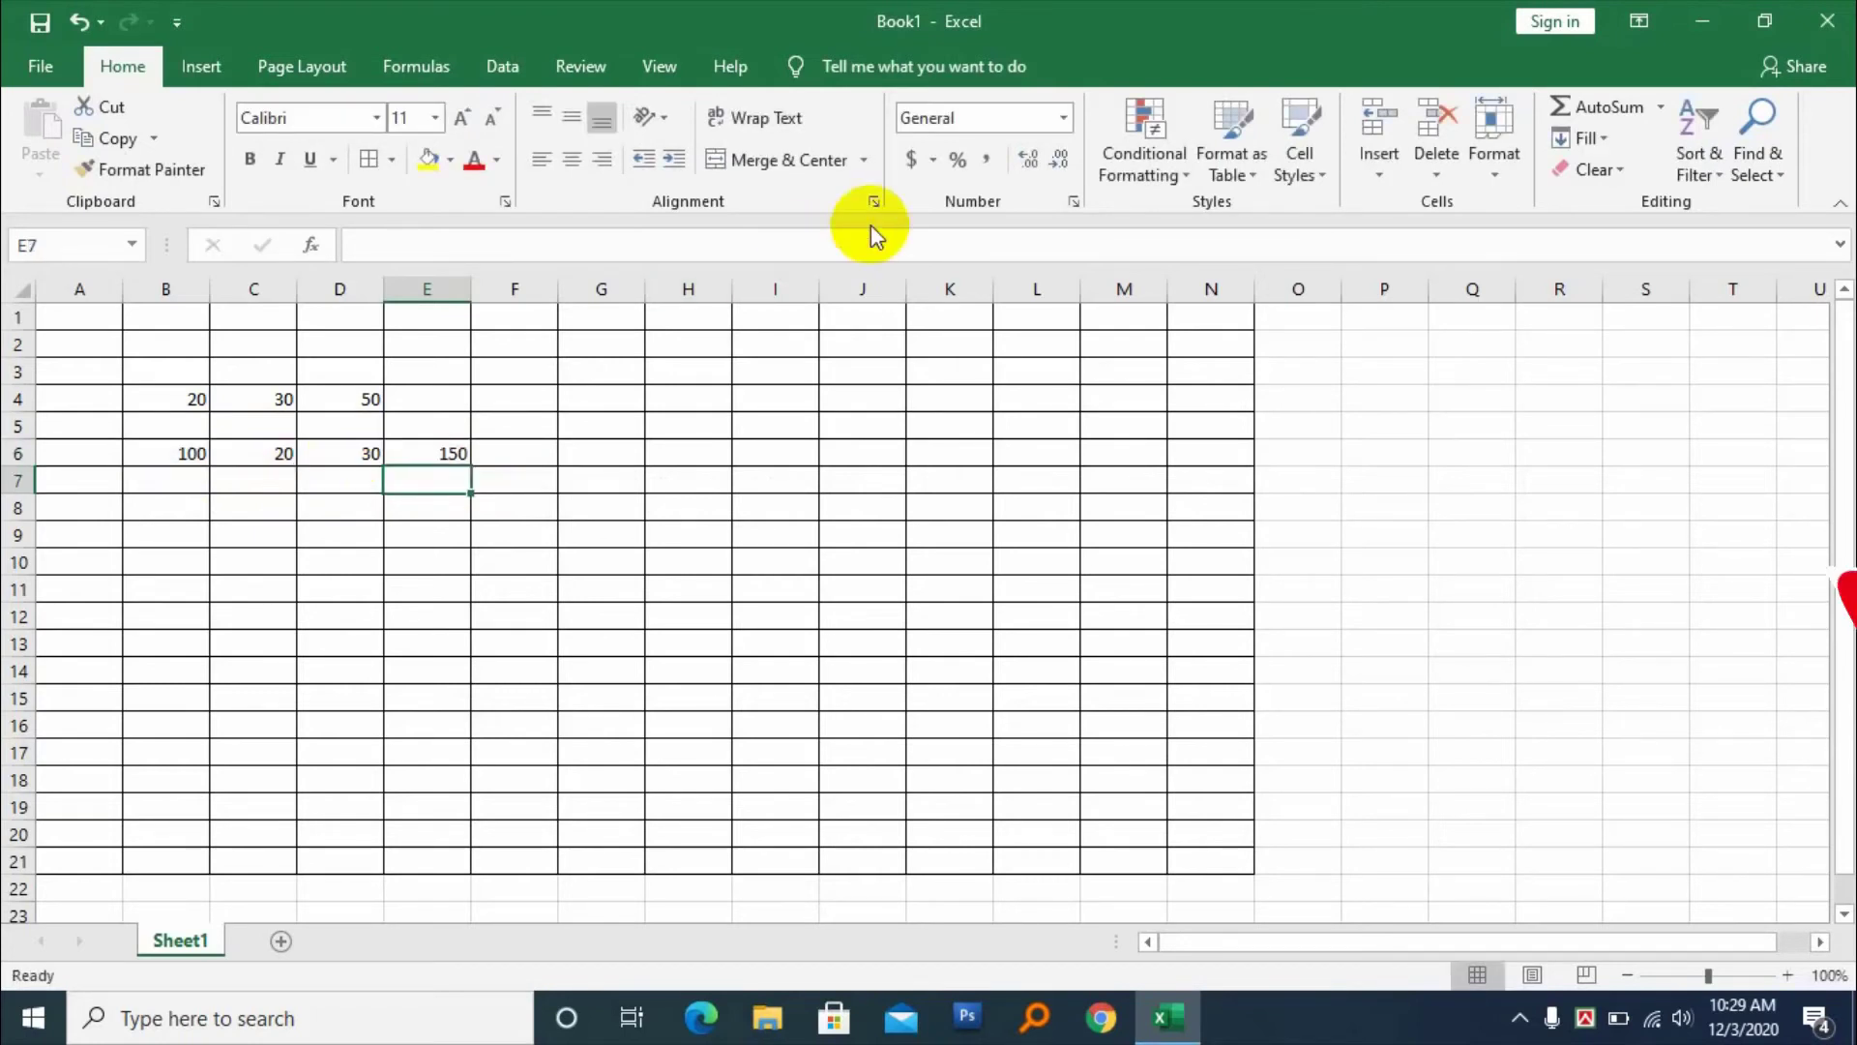
left_click(442, 454)
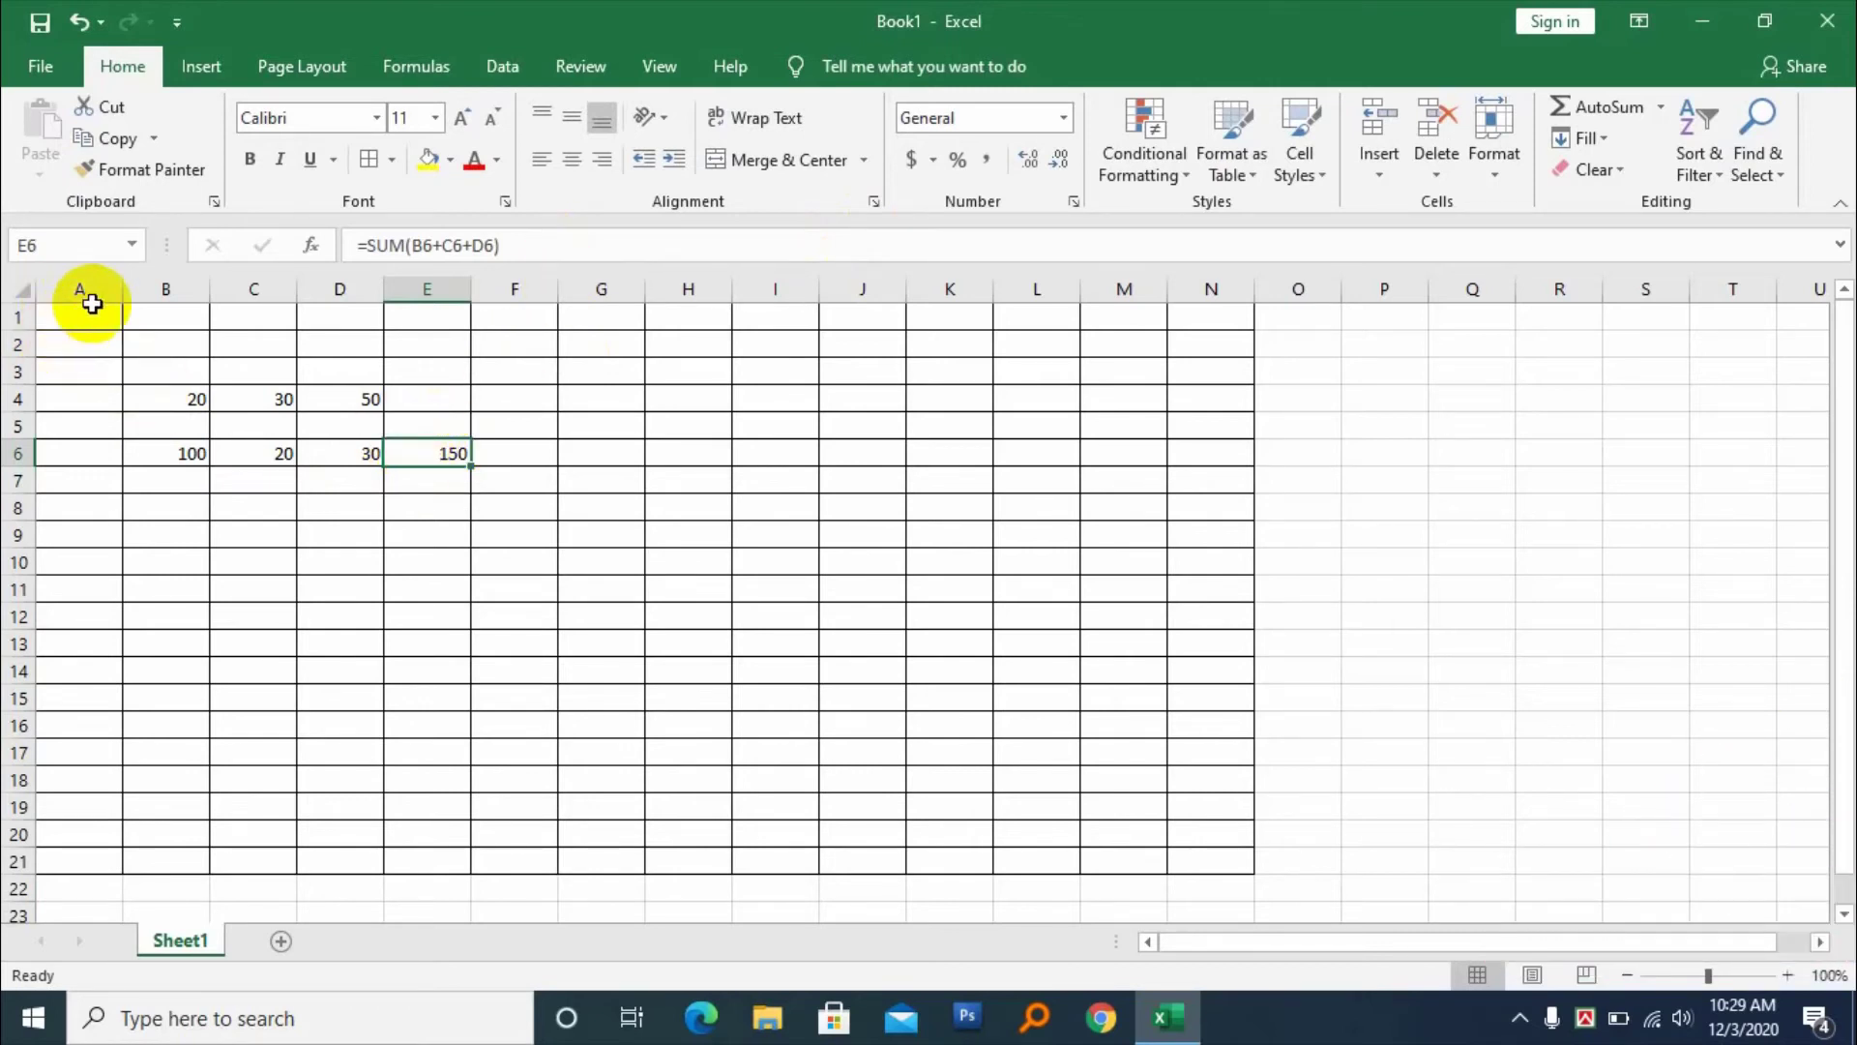
left_click(77, 370)
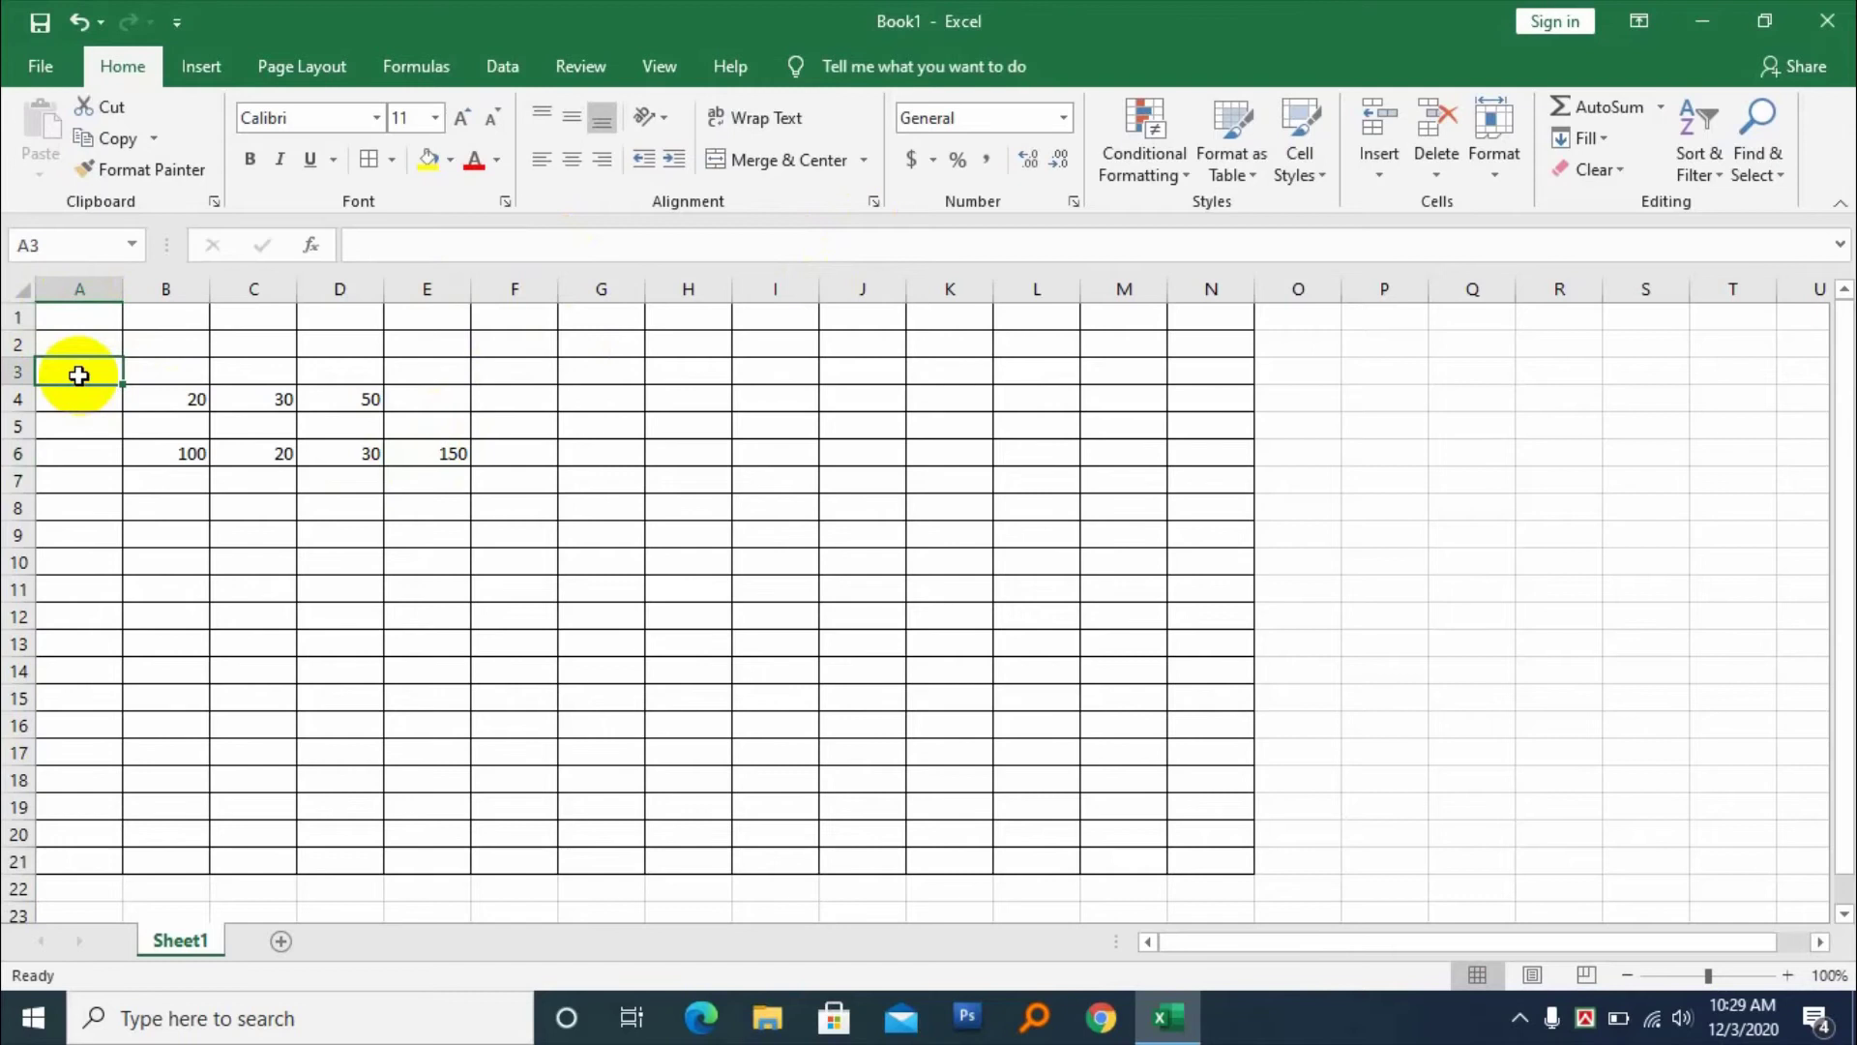
left_click(78, 317)
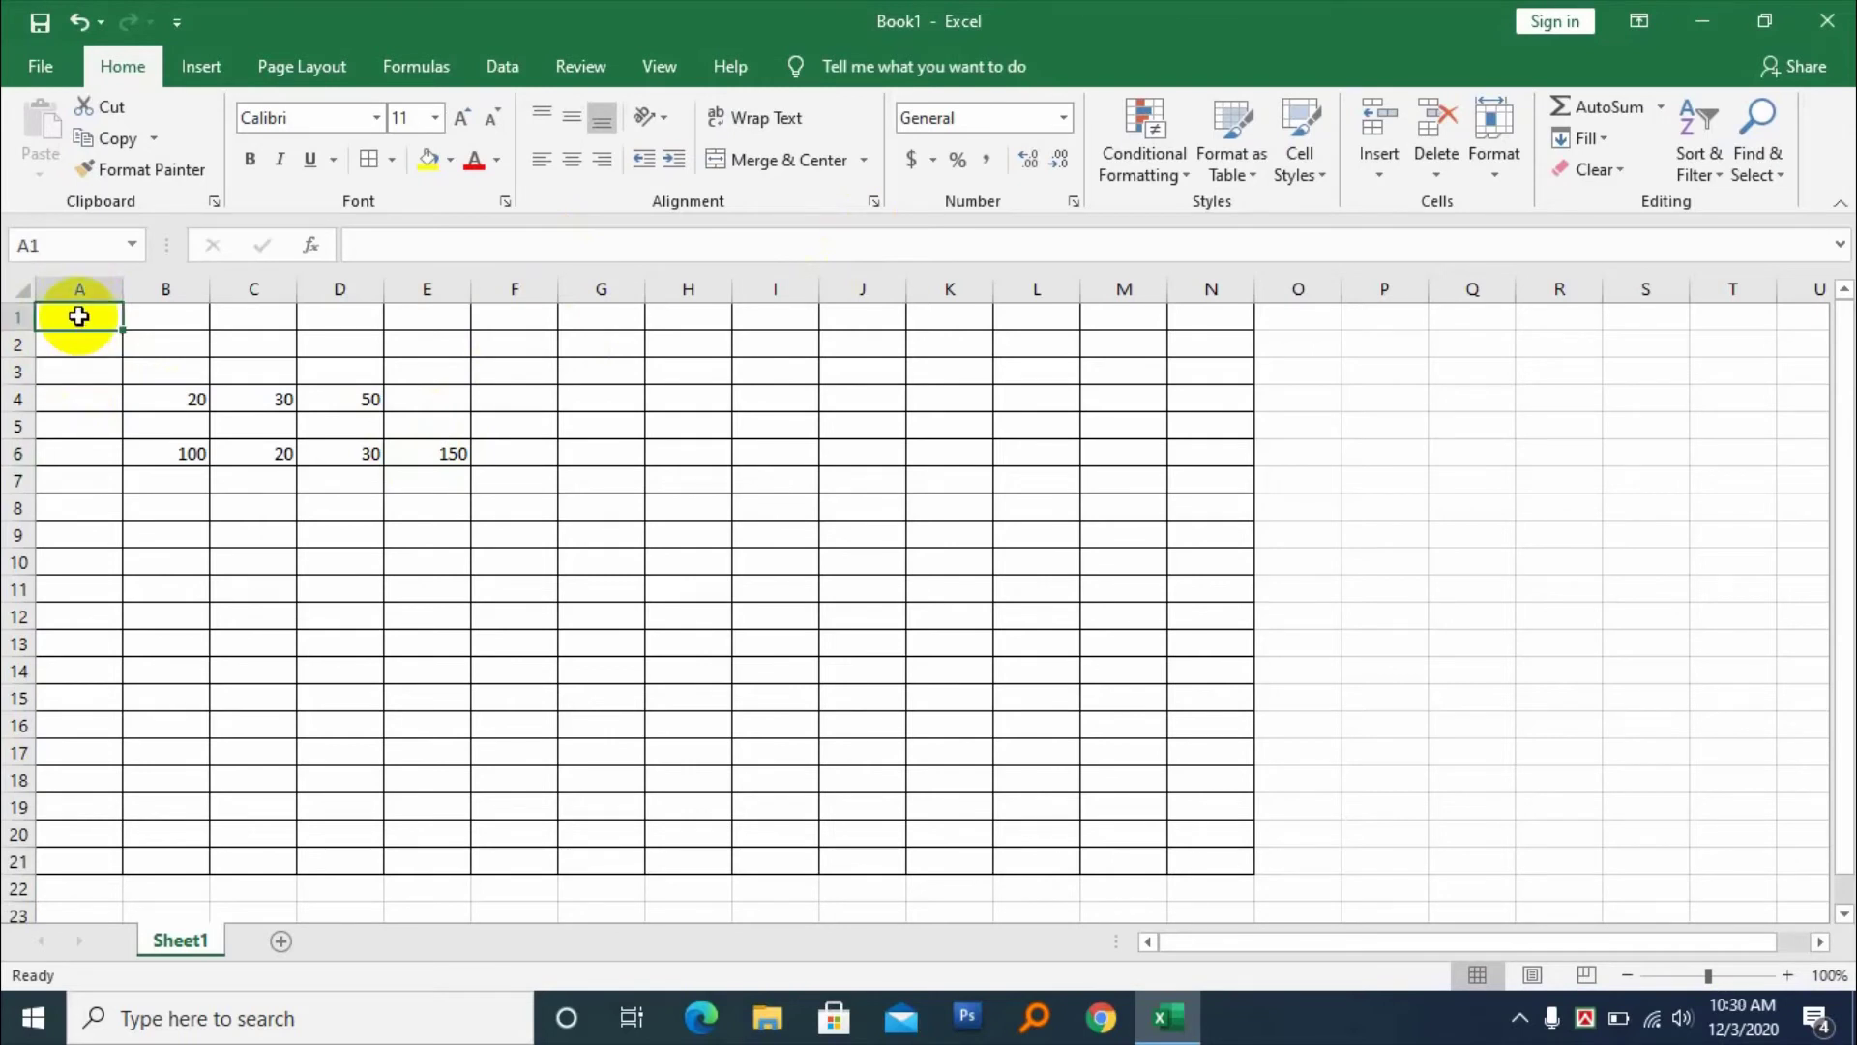
left_click(205, 343)
left_click(232, 423)
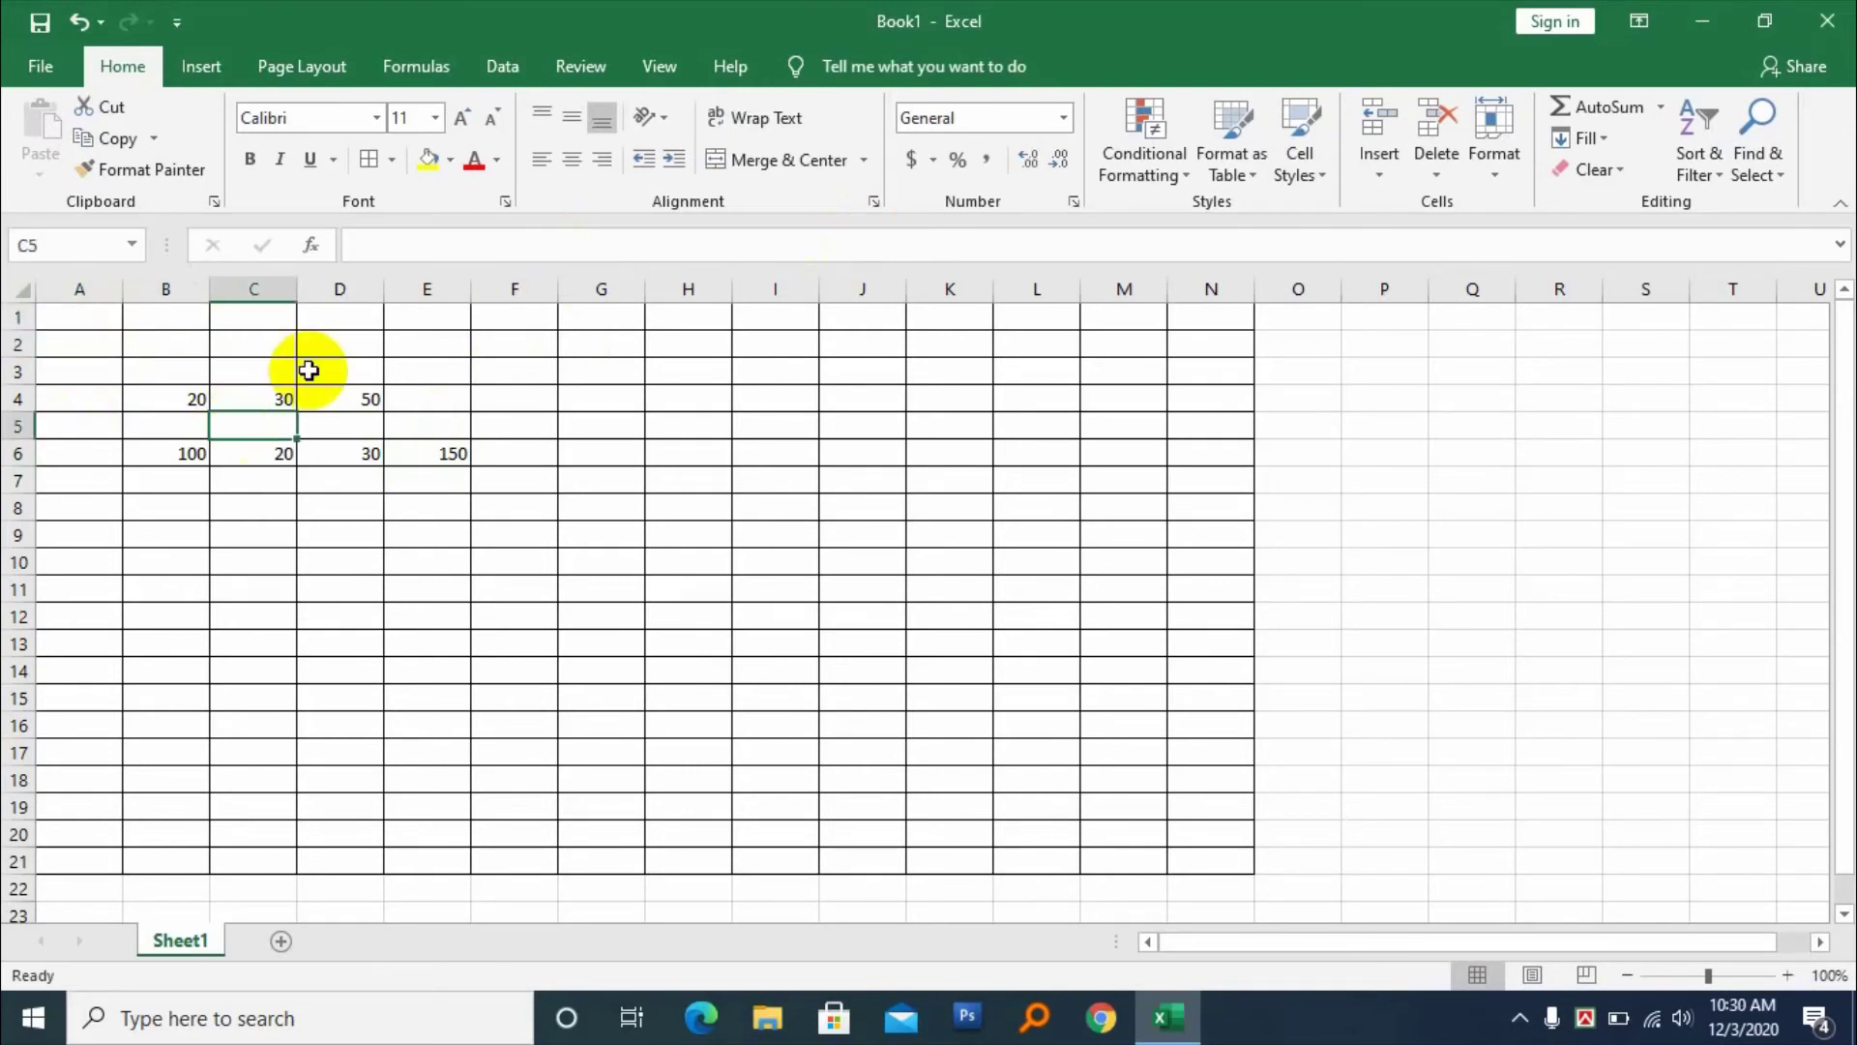
left_click(422, 249)
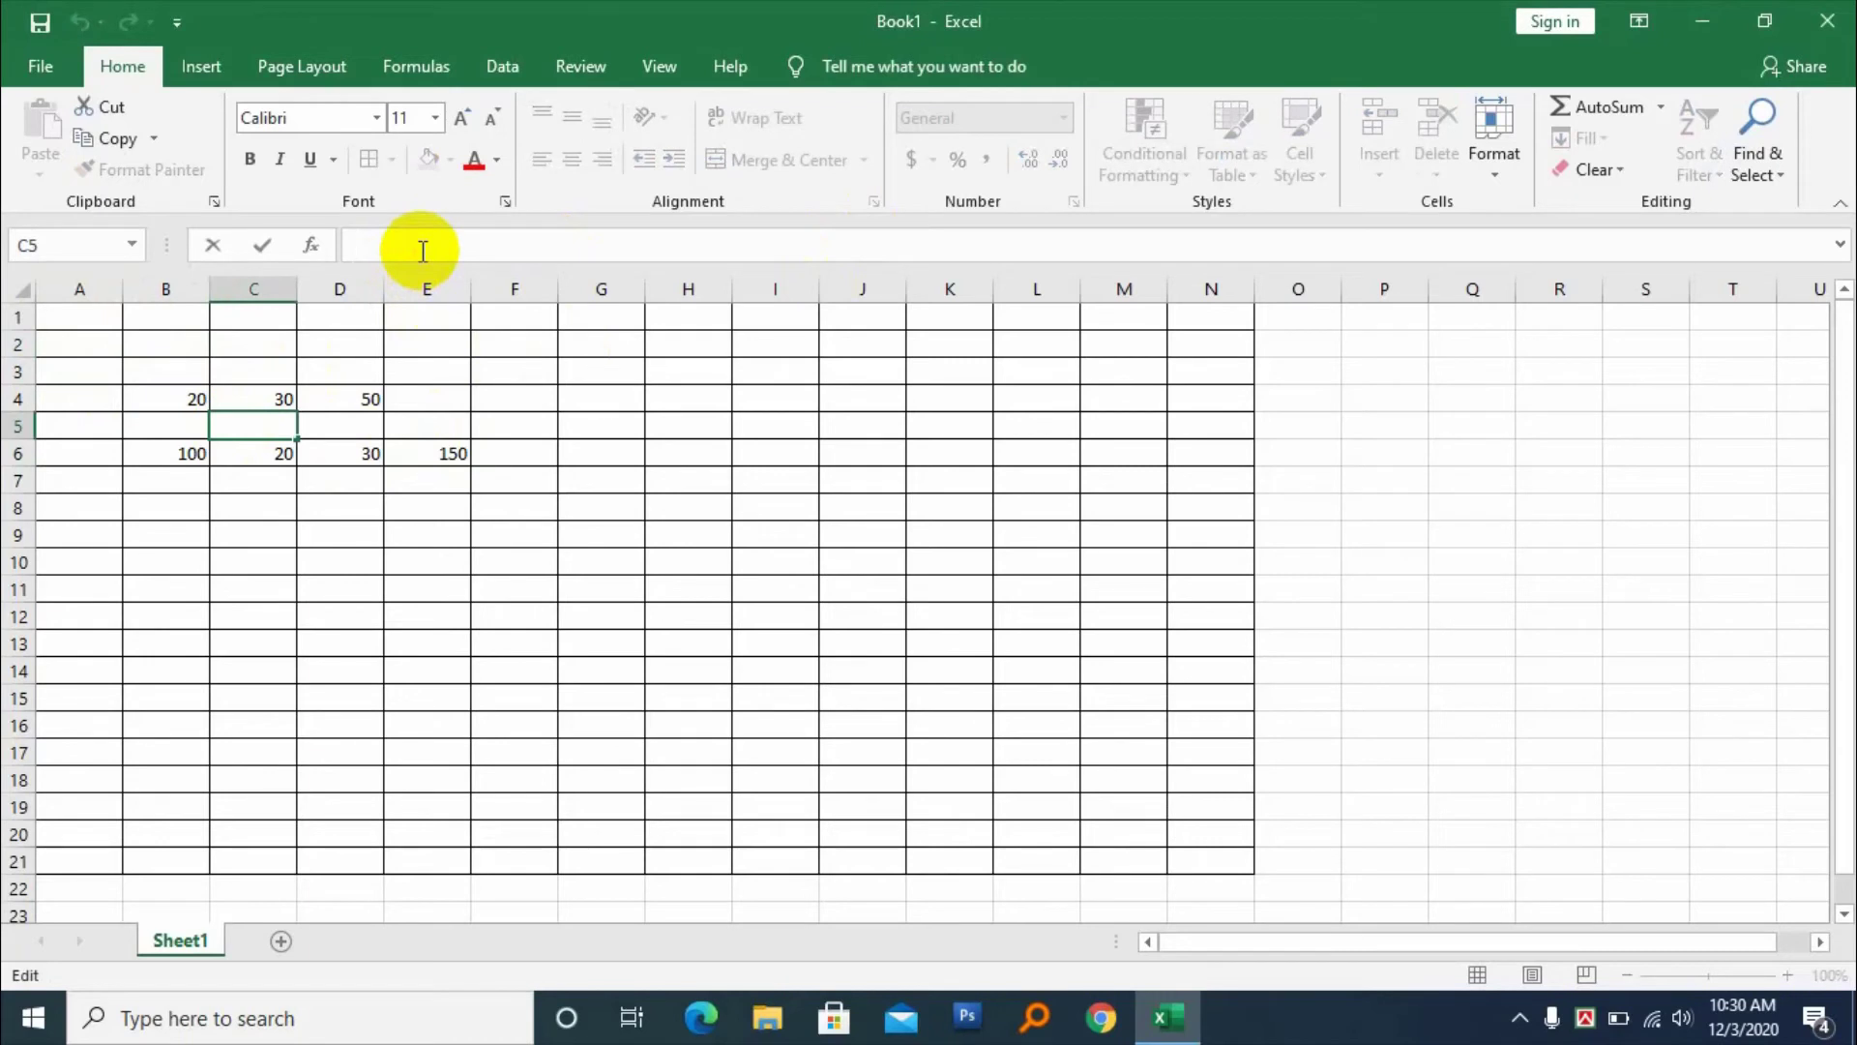
left_click(448, 450)
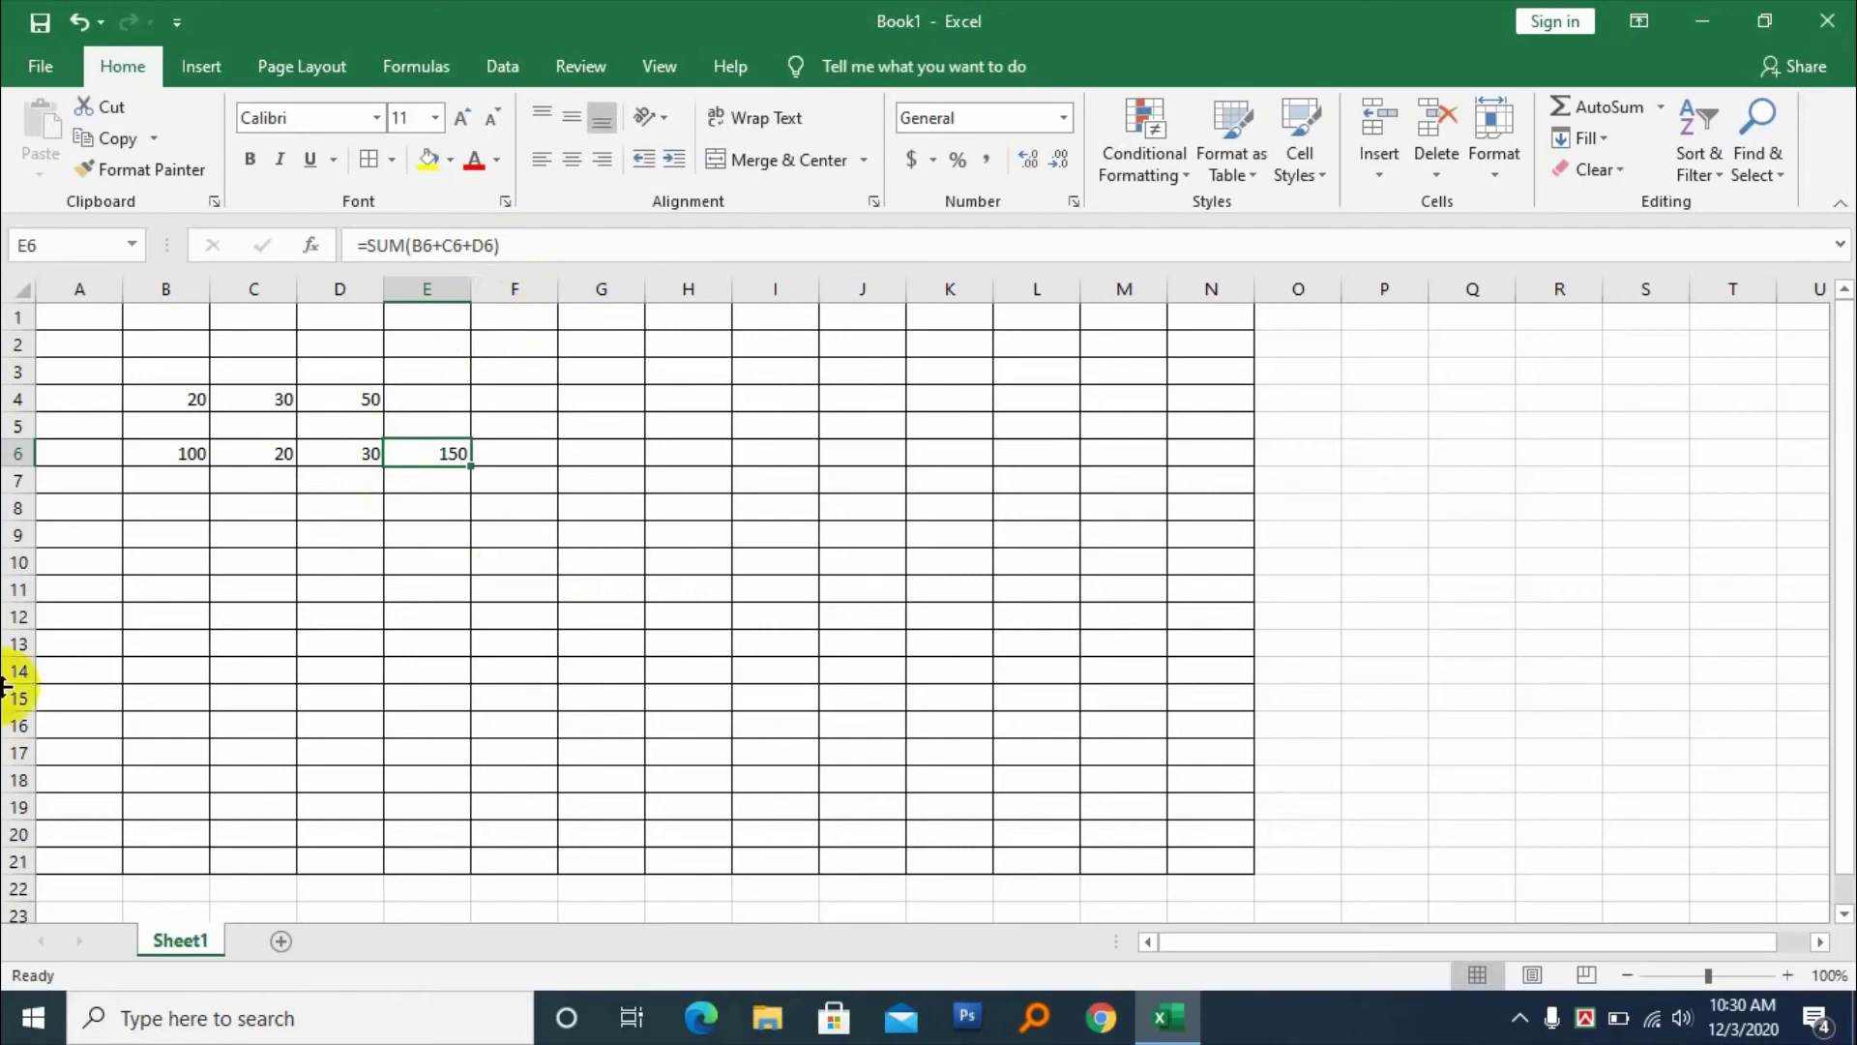
scroll(393, 571, "down", 2)
scroll(365, 615, "up", 2)
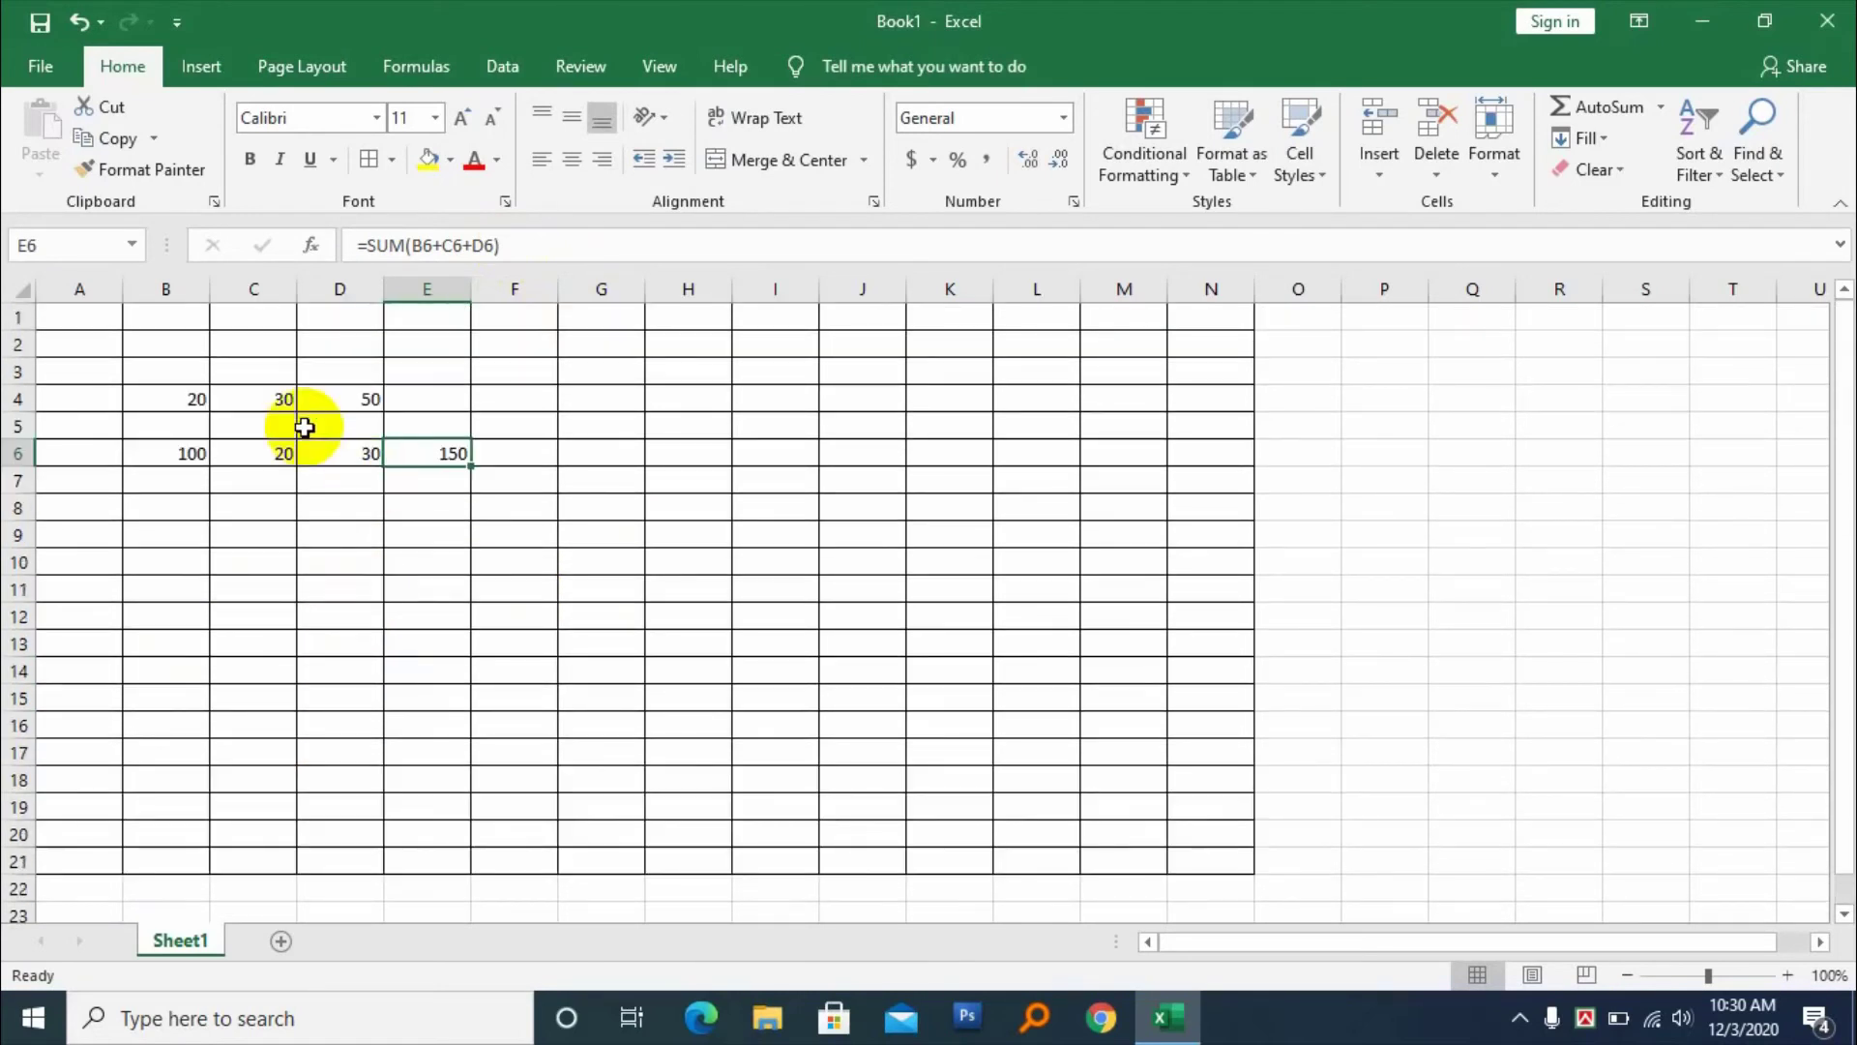
left_click(200, 518)
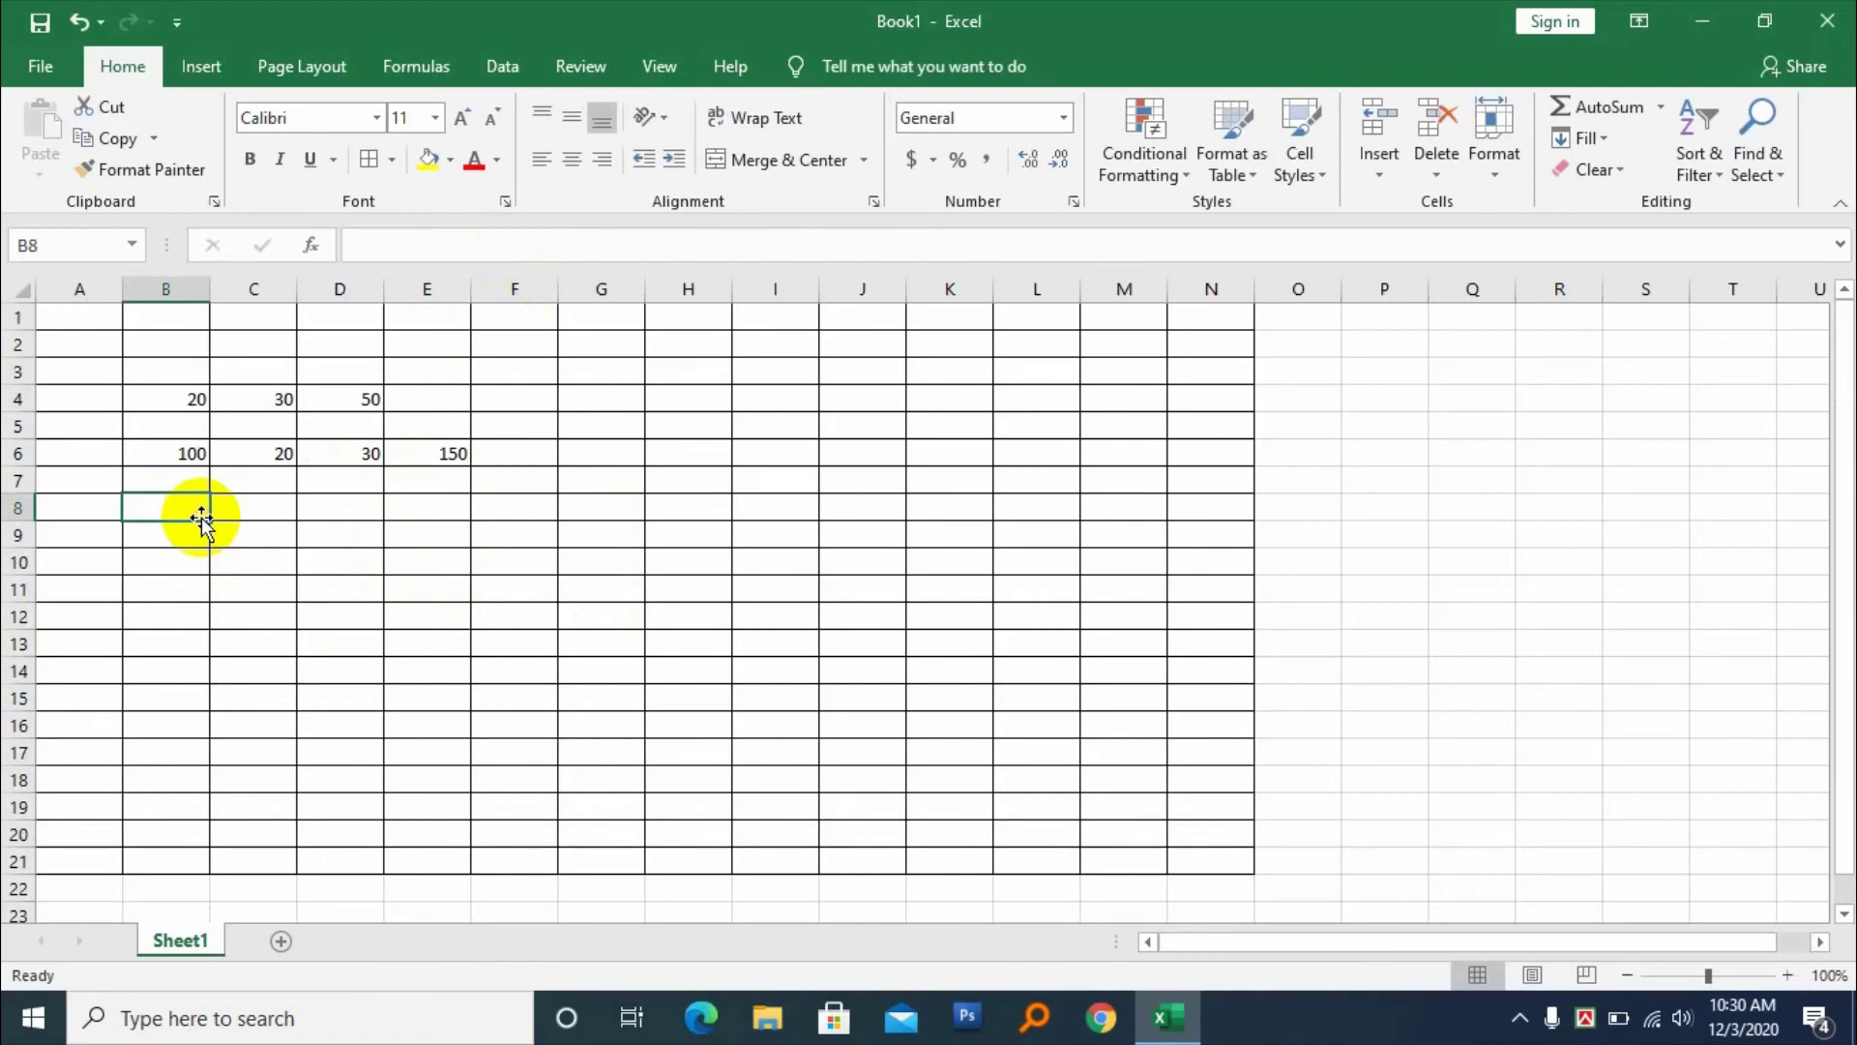
Enter 100 in B8 and 50 in C8
type("100")
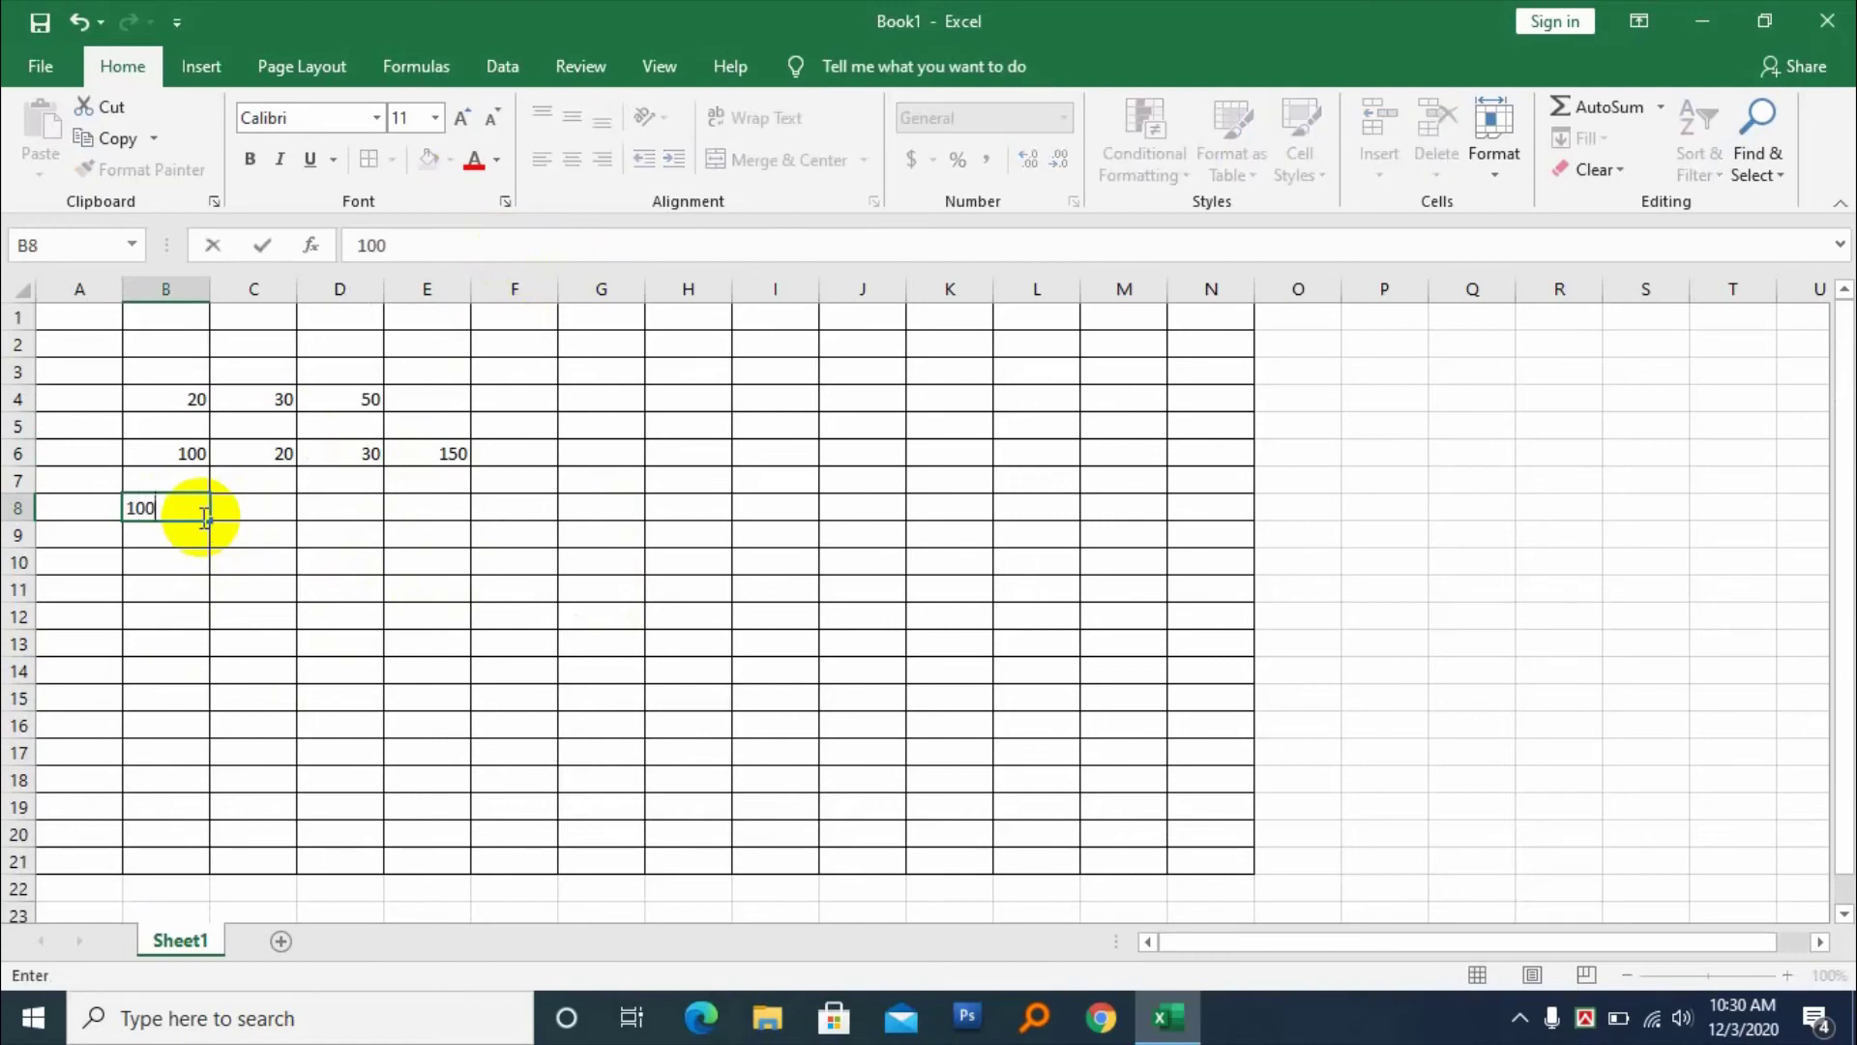
key("Tab")
type("50")
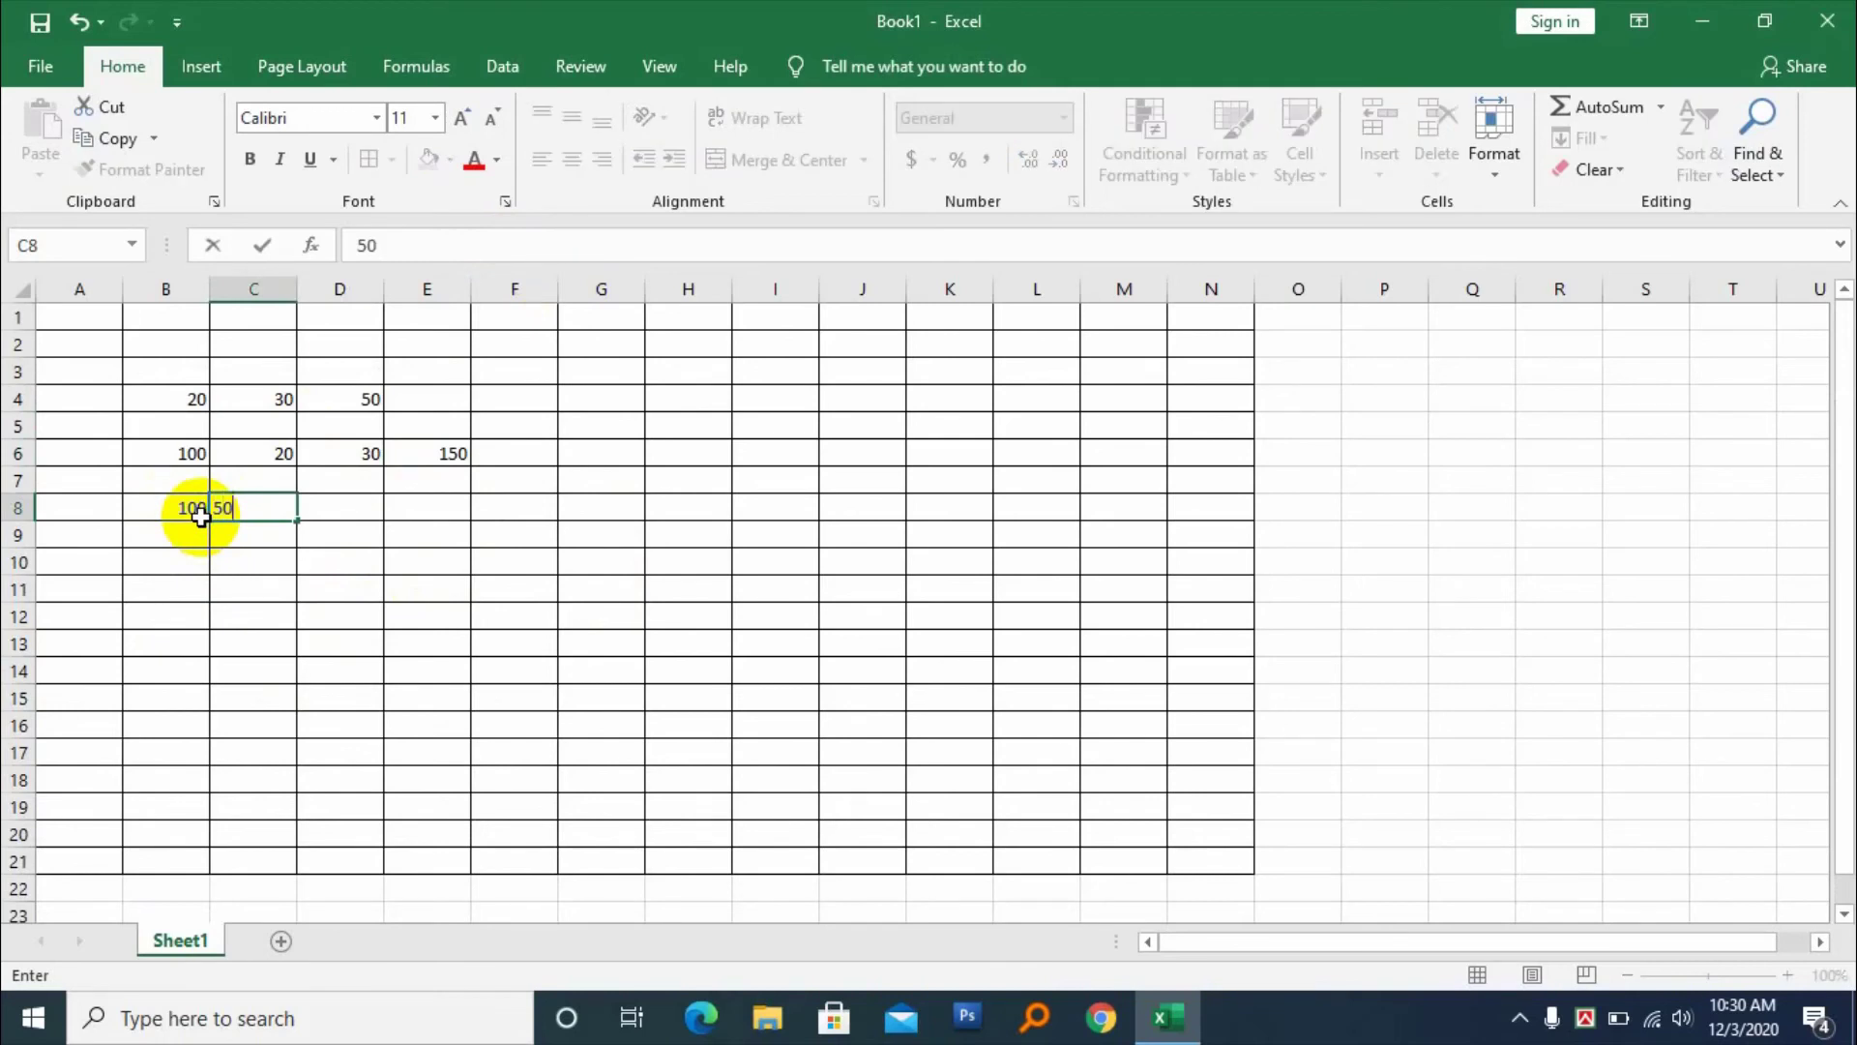
left_click(325, 504)
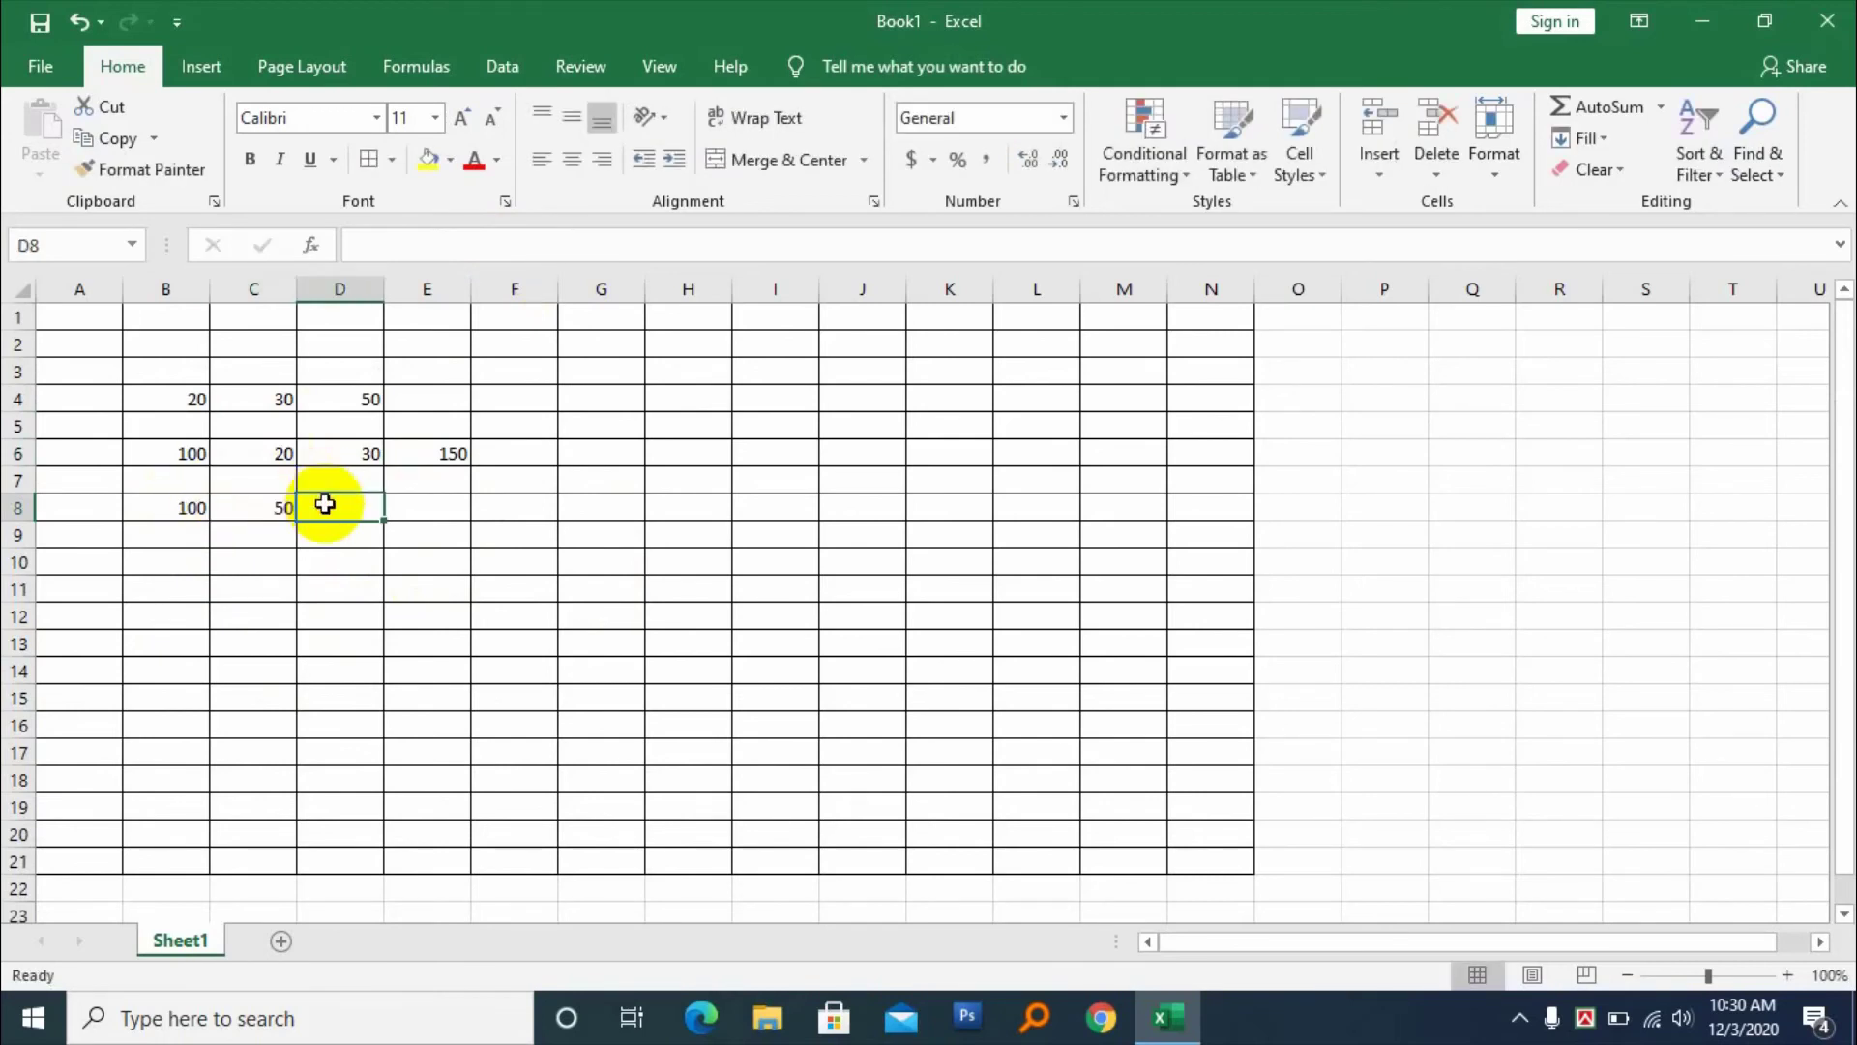
Enter =SUM(B8-C8) in D8 so it shows 50
type("=-")
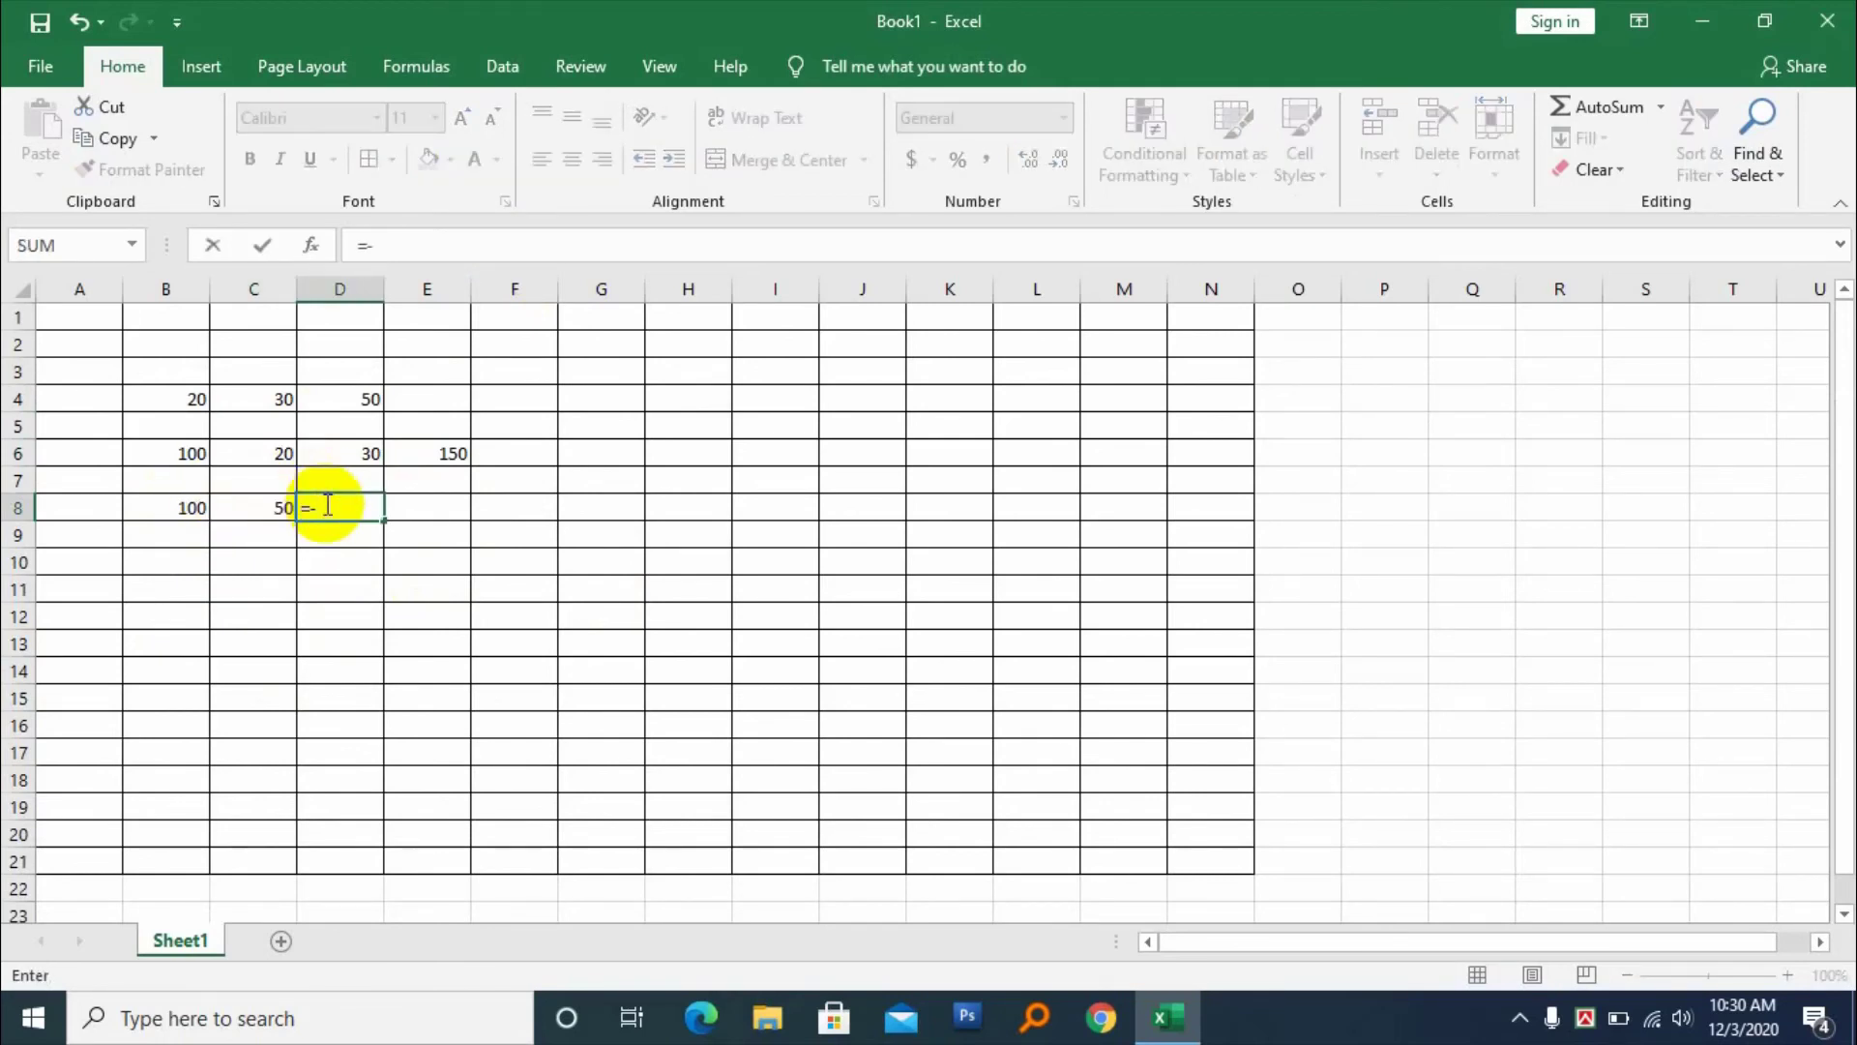
key("BackSpace")
type("su")
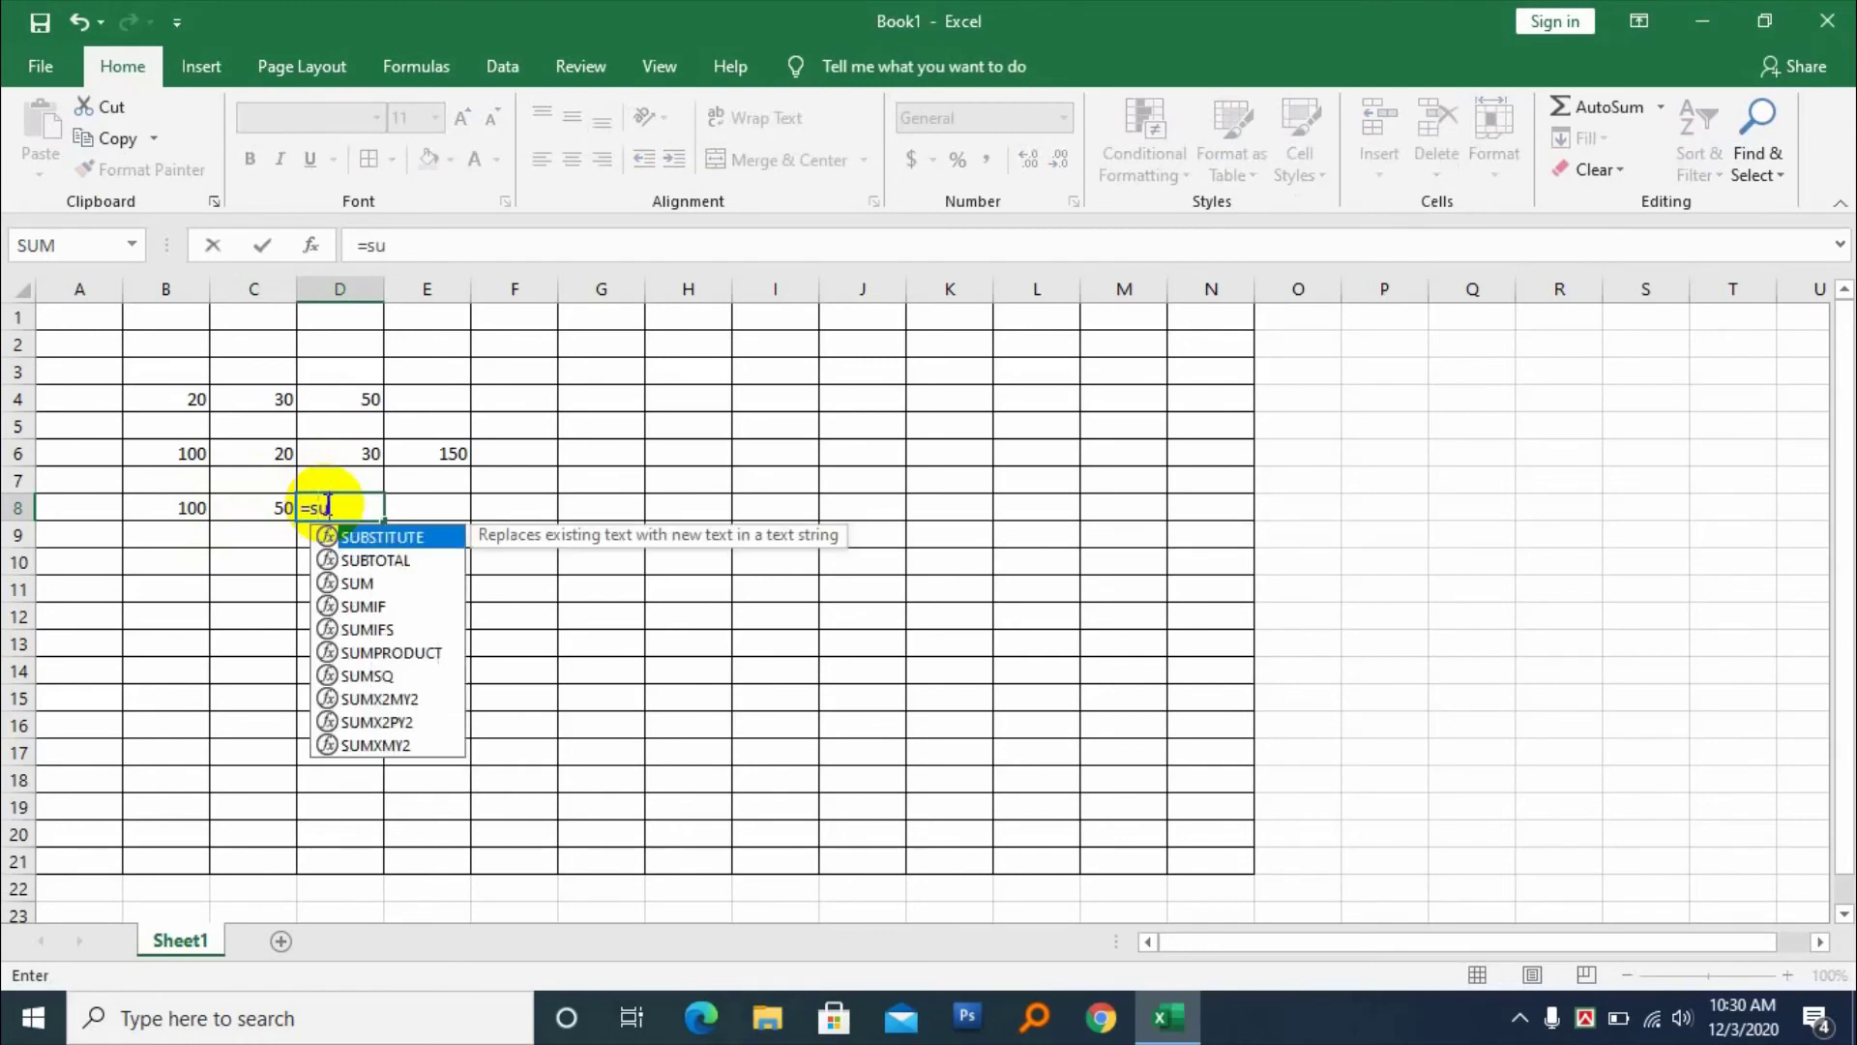
type("m")
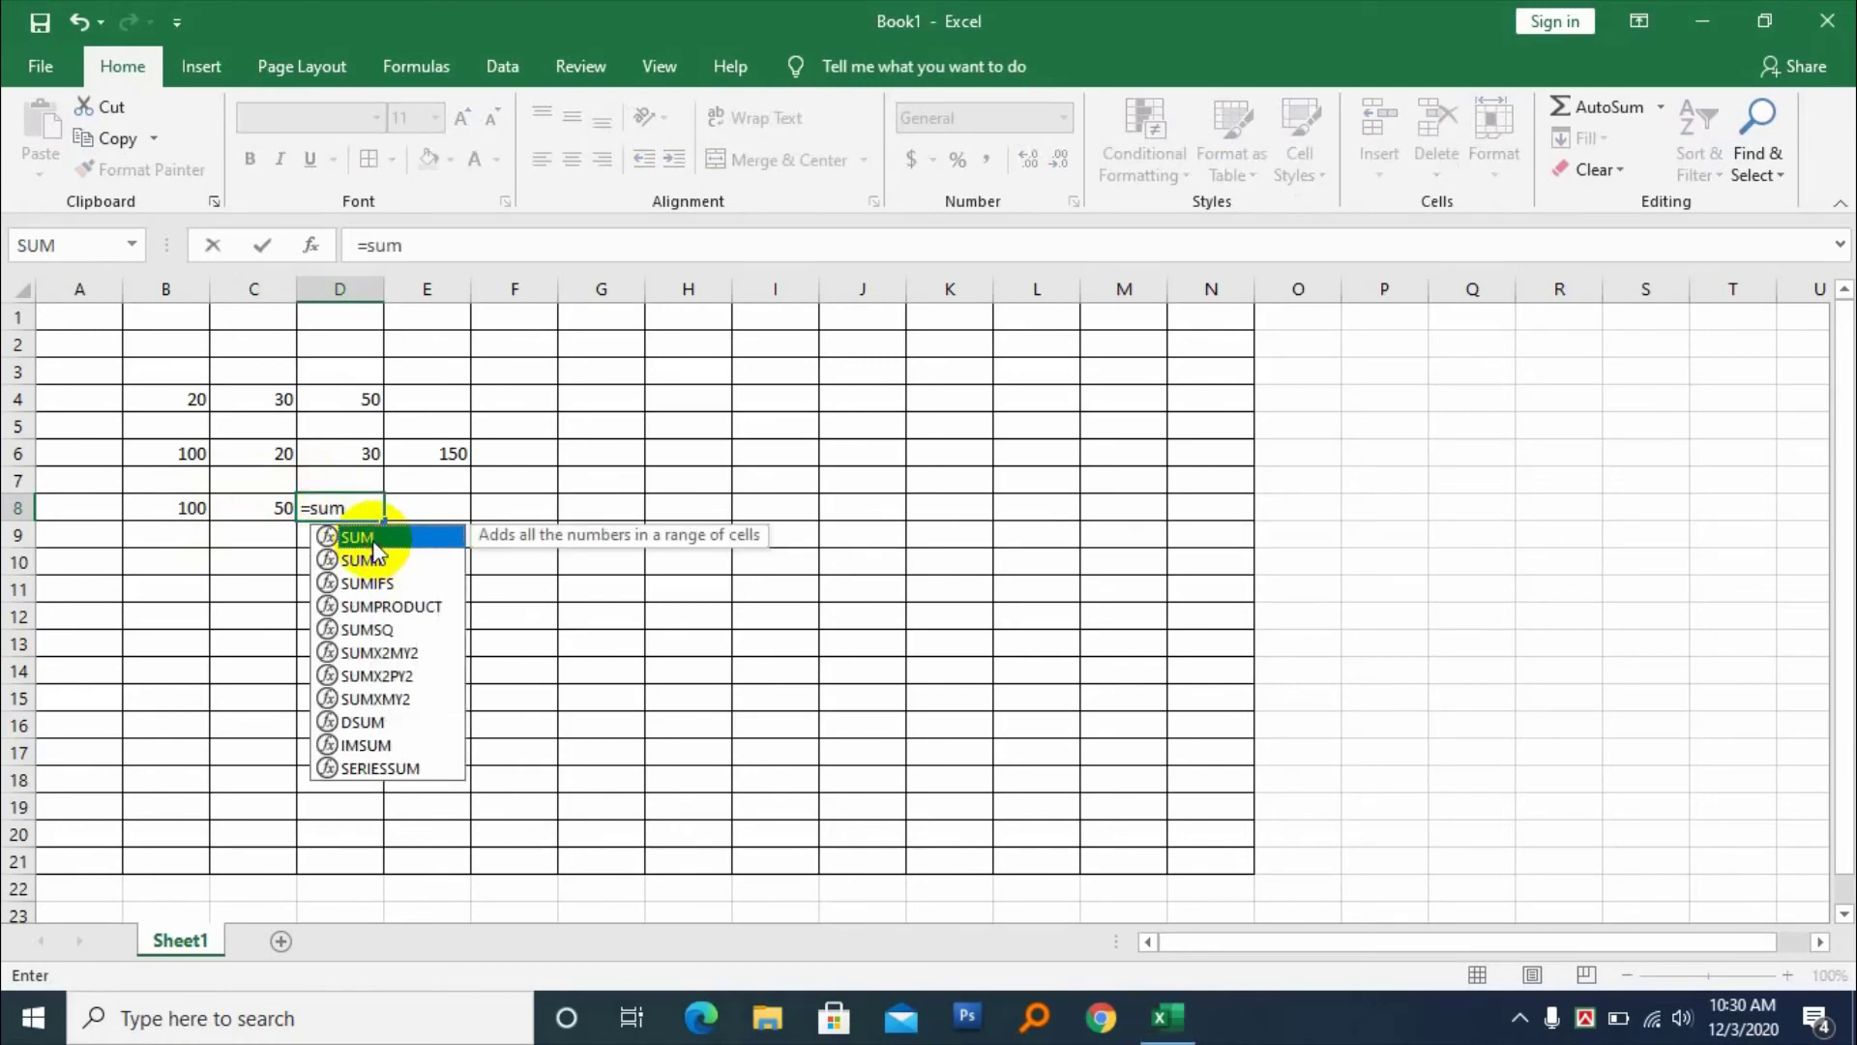
double_click(373, 540)
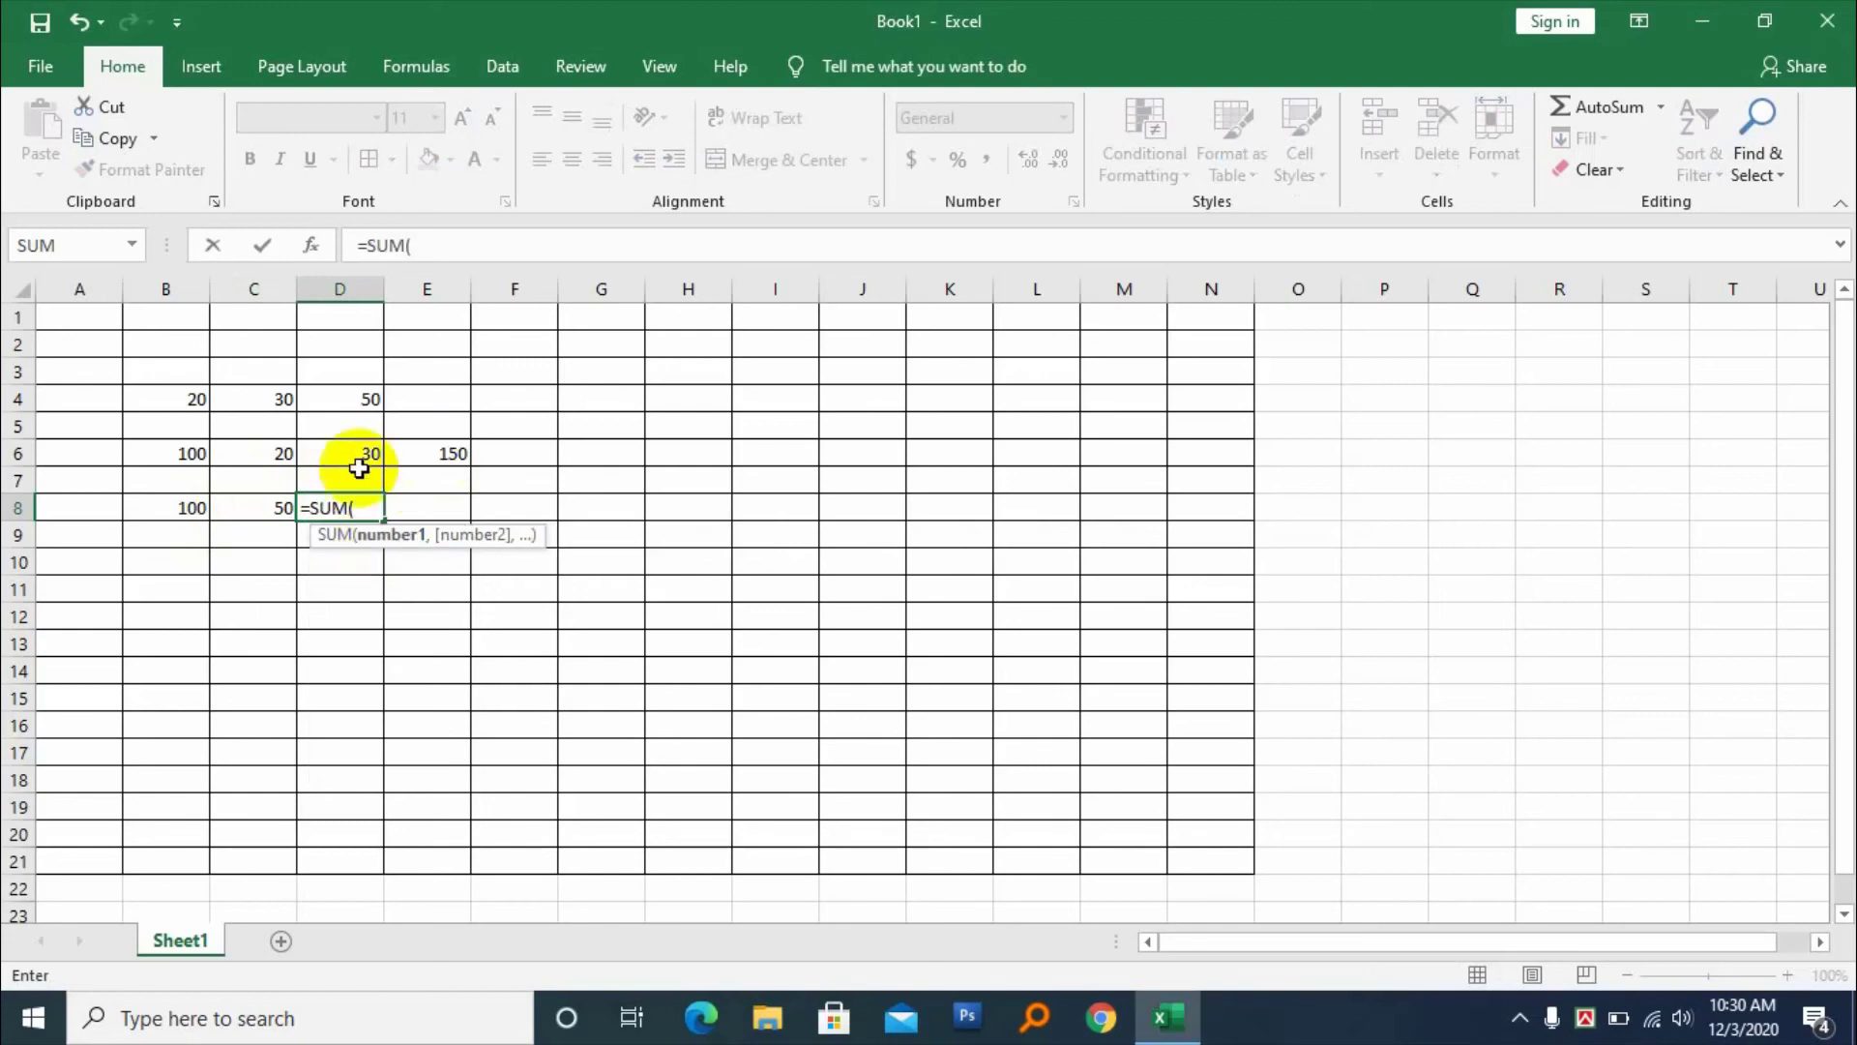
left_click(181, 509)
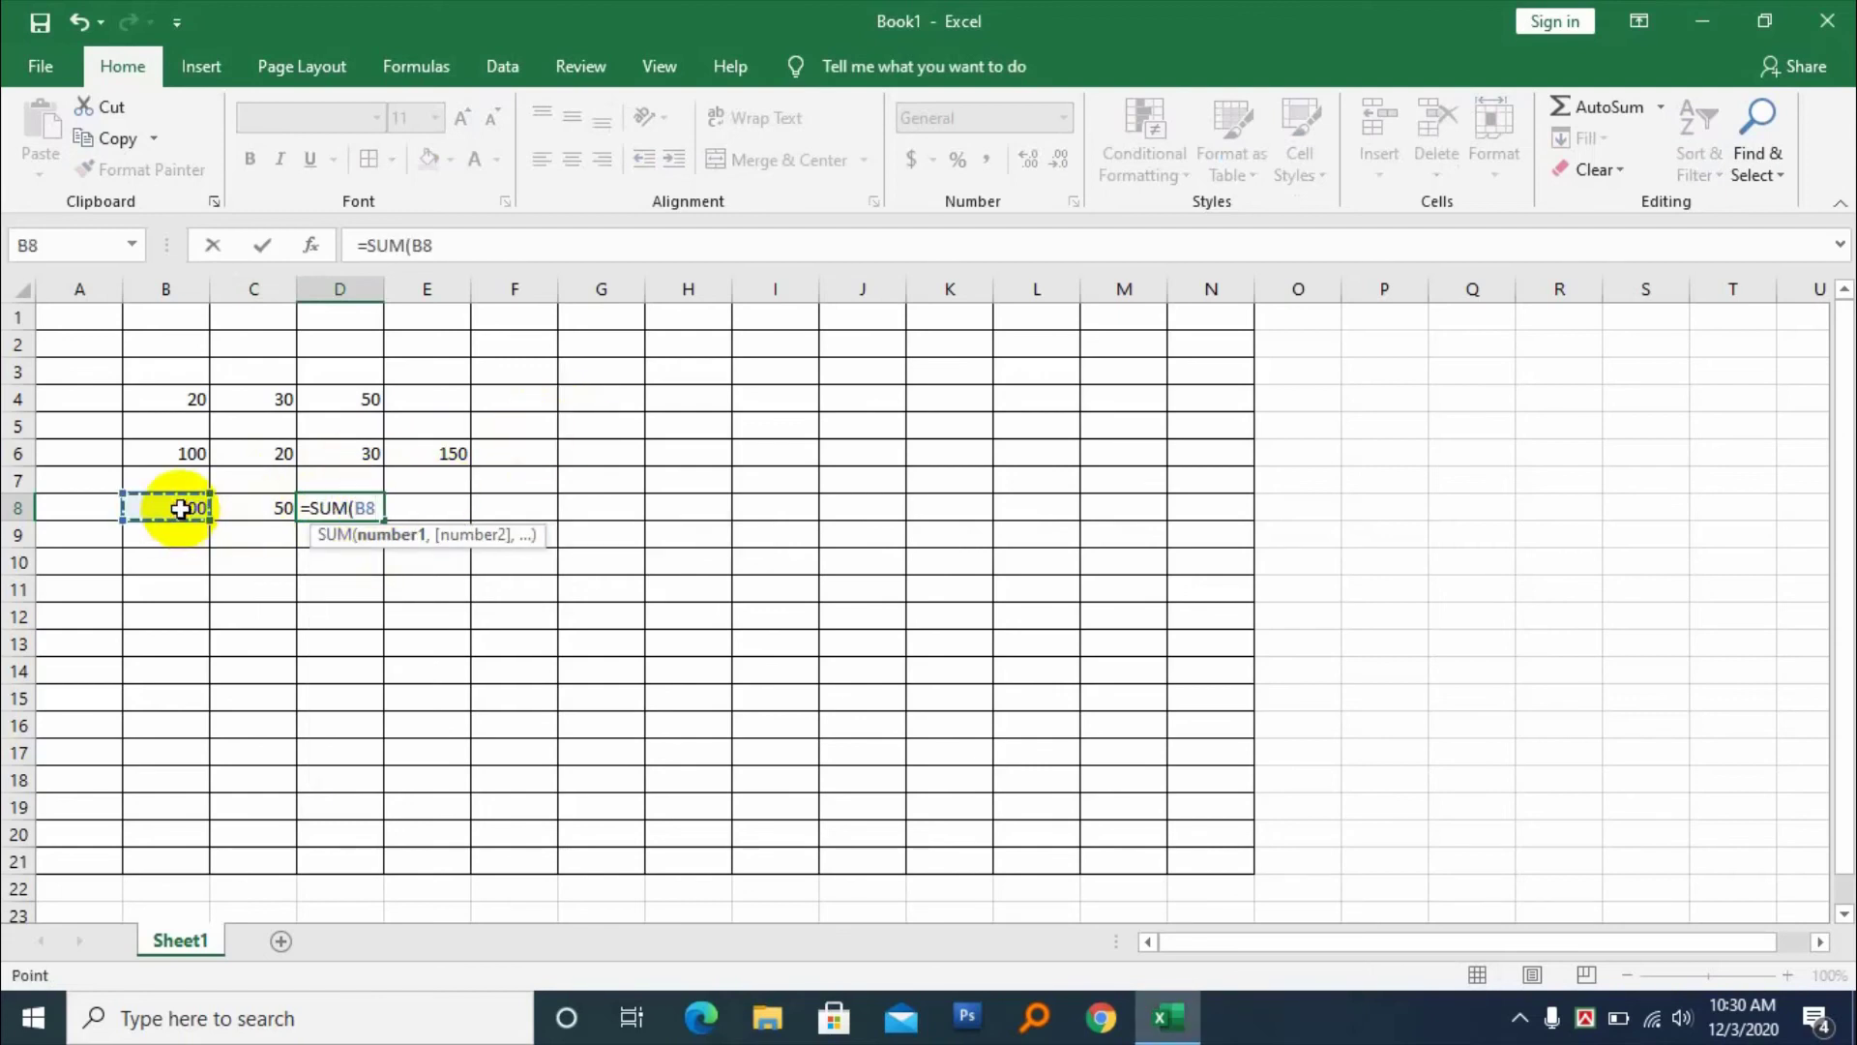
type("-")
left_click(279, 507)
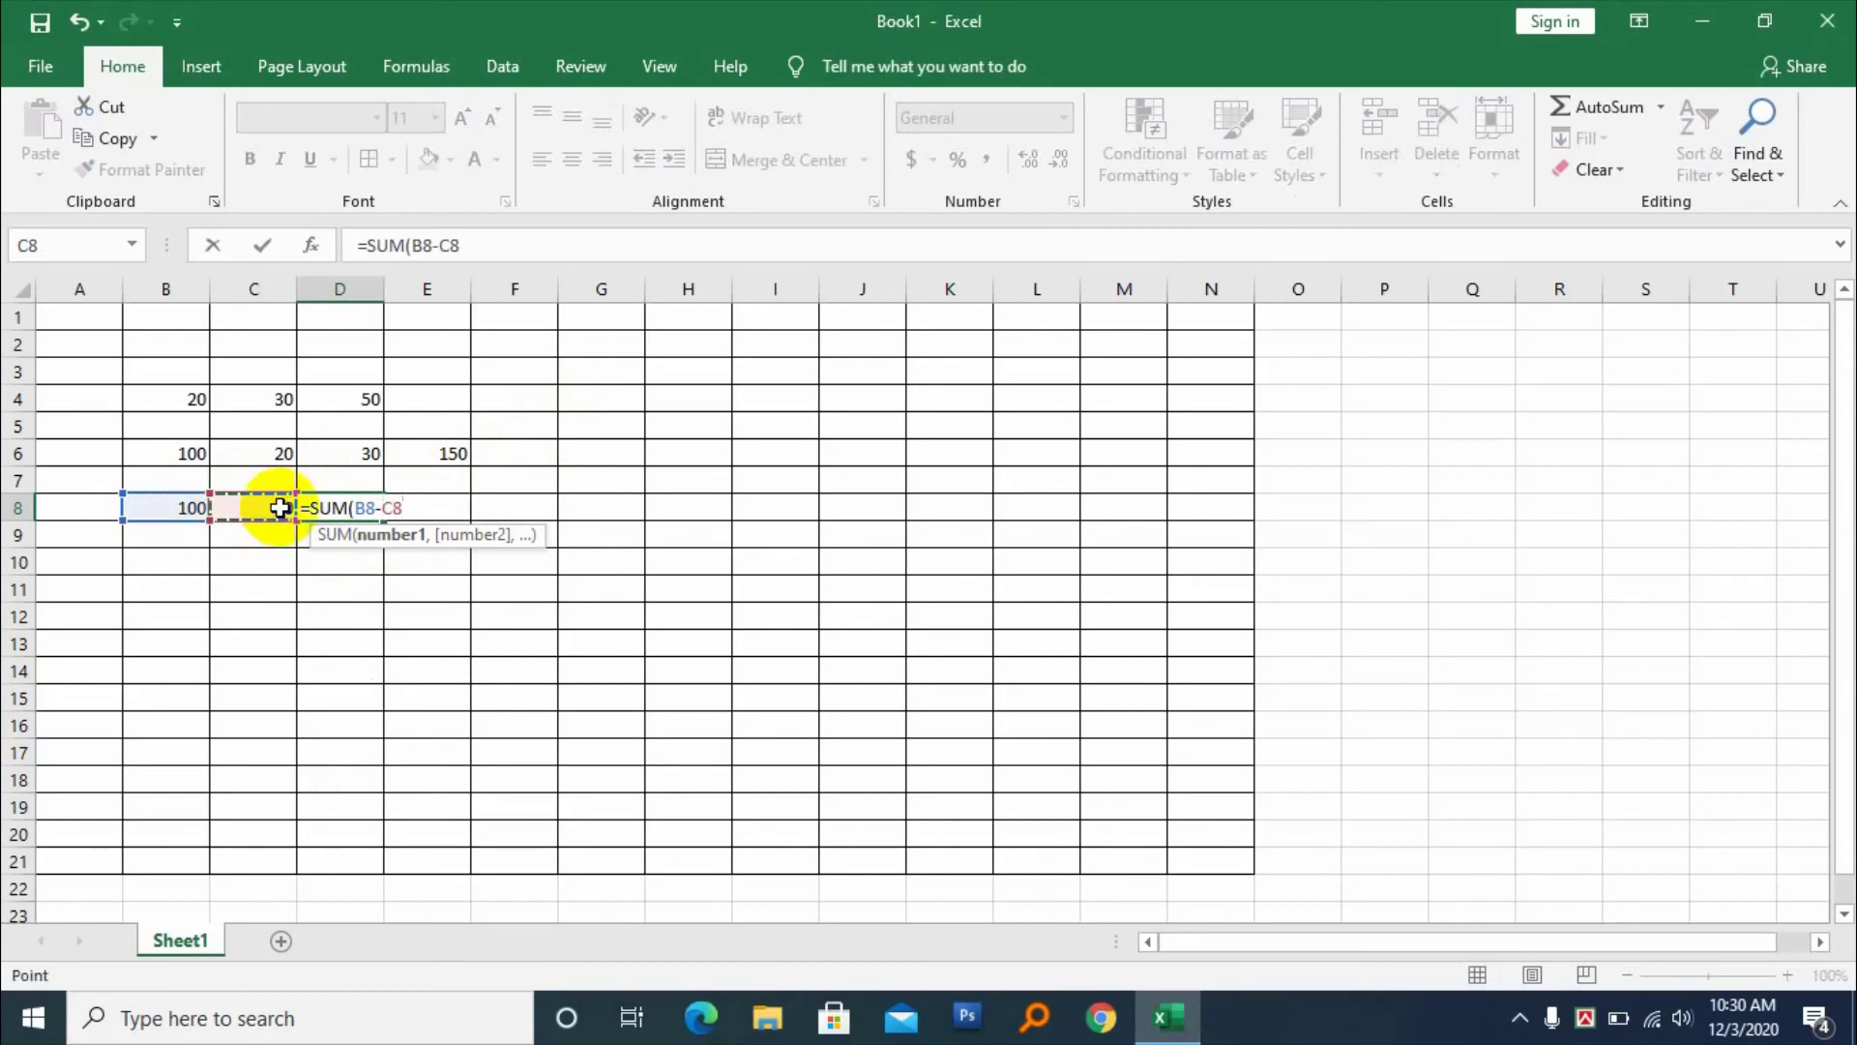
type(")")
key("Return")
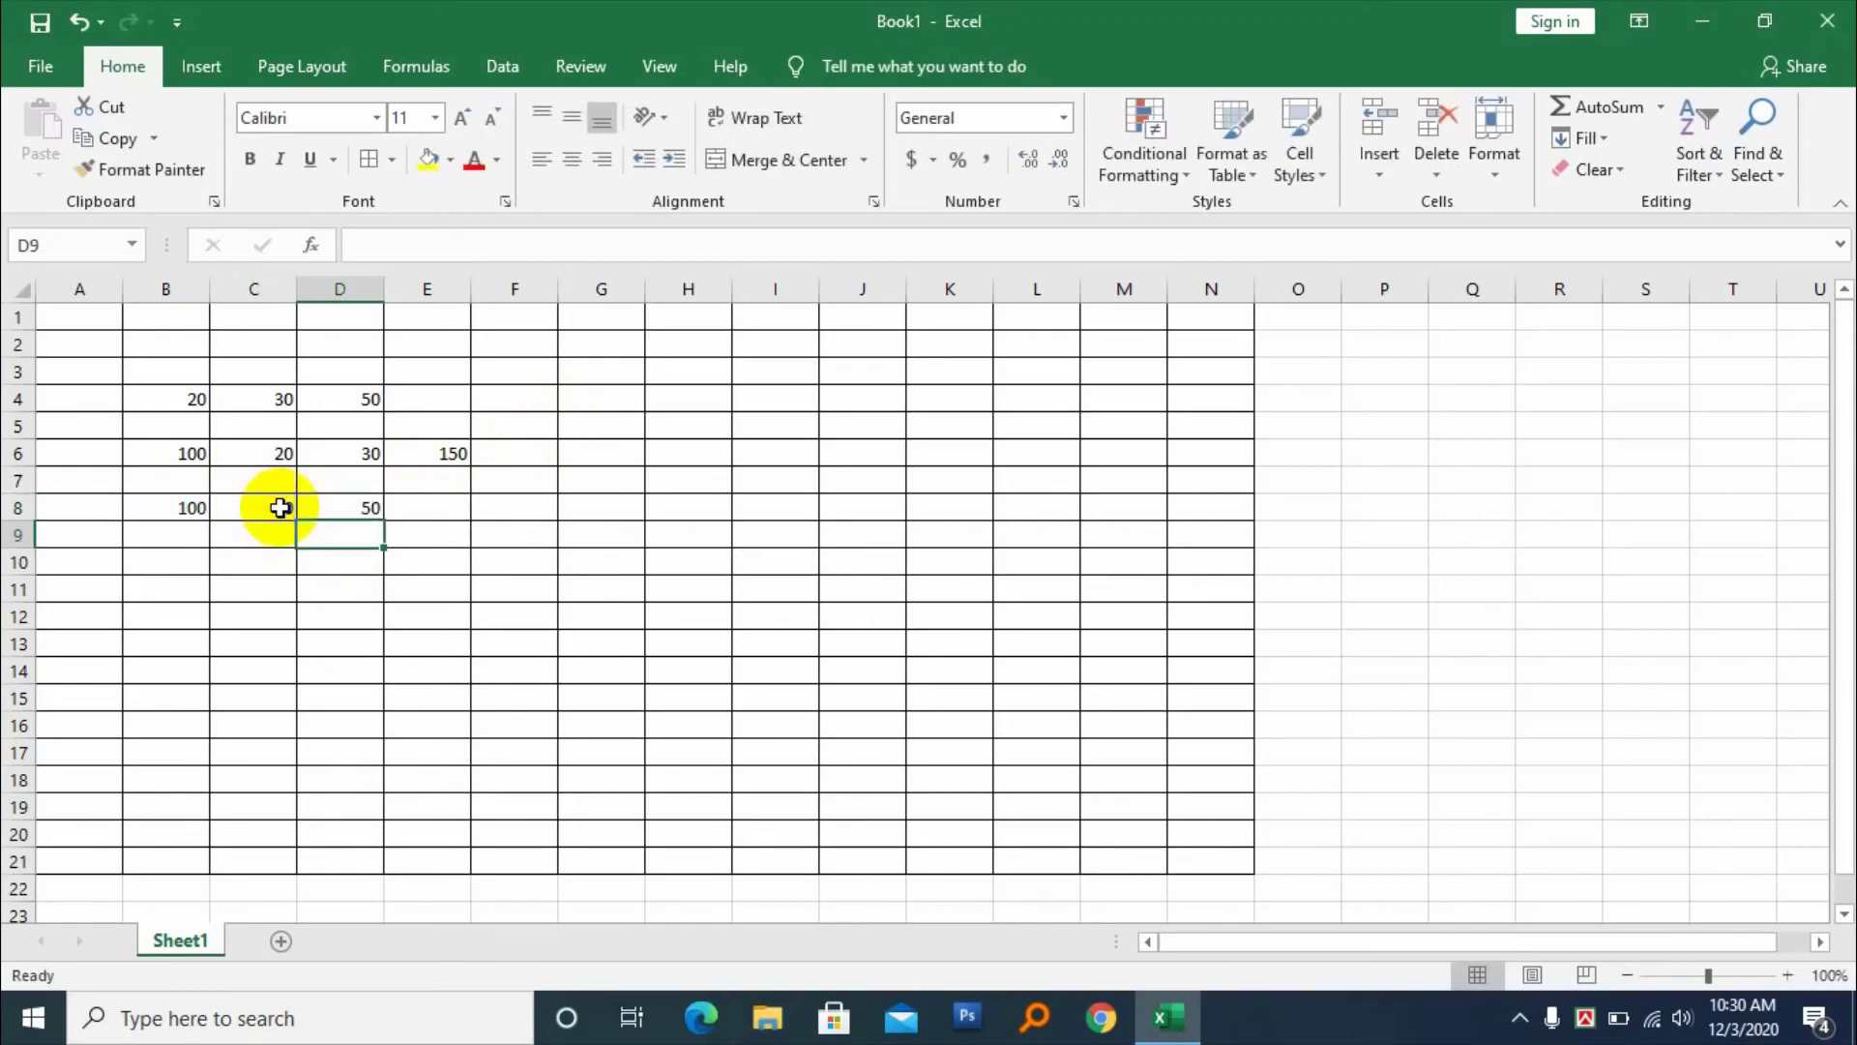
Check the value in B8 and the formula result in D8
left_click(153, 499)
left_click(261, 508)
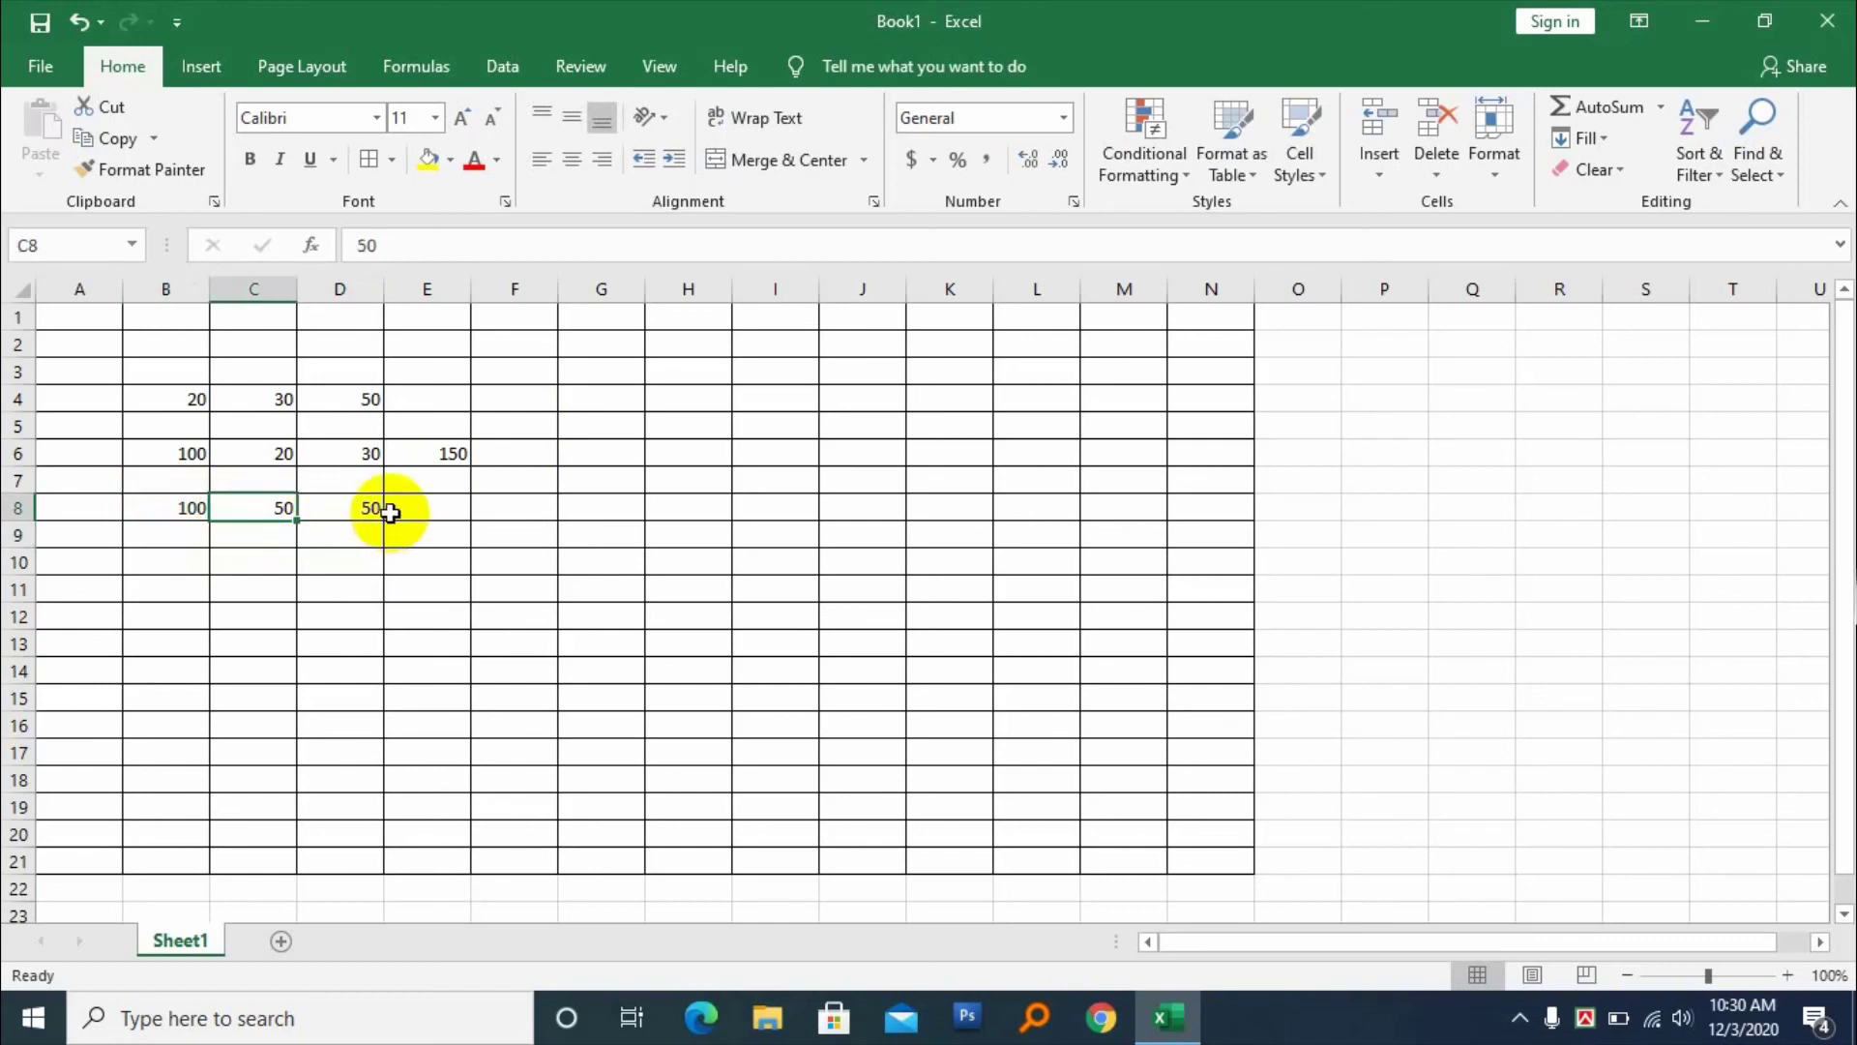
left_click(367, 508)
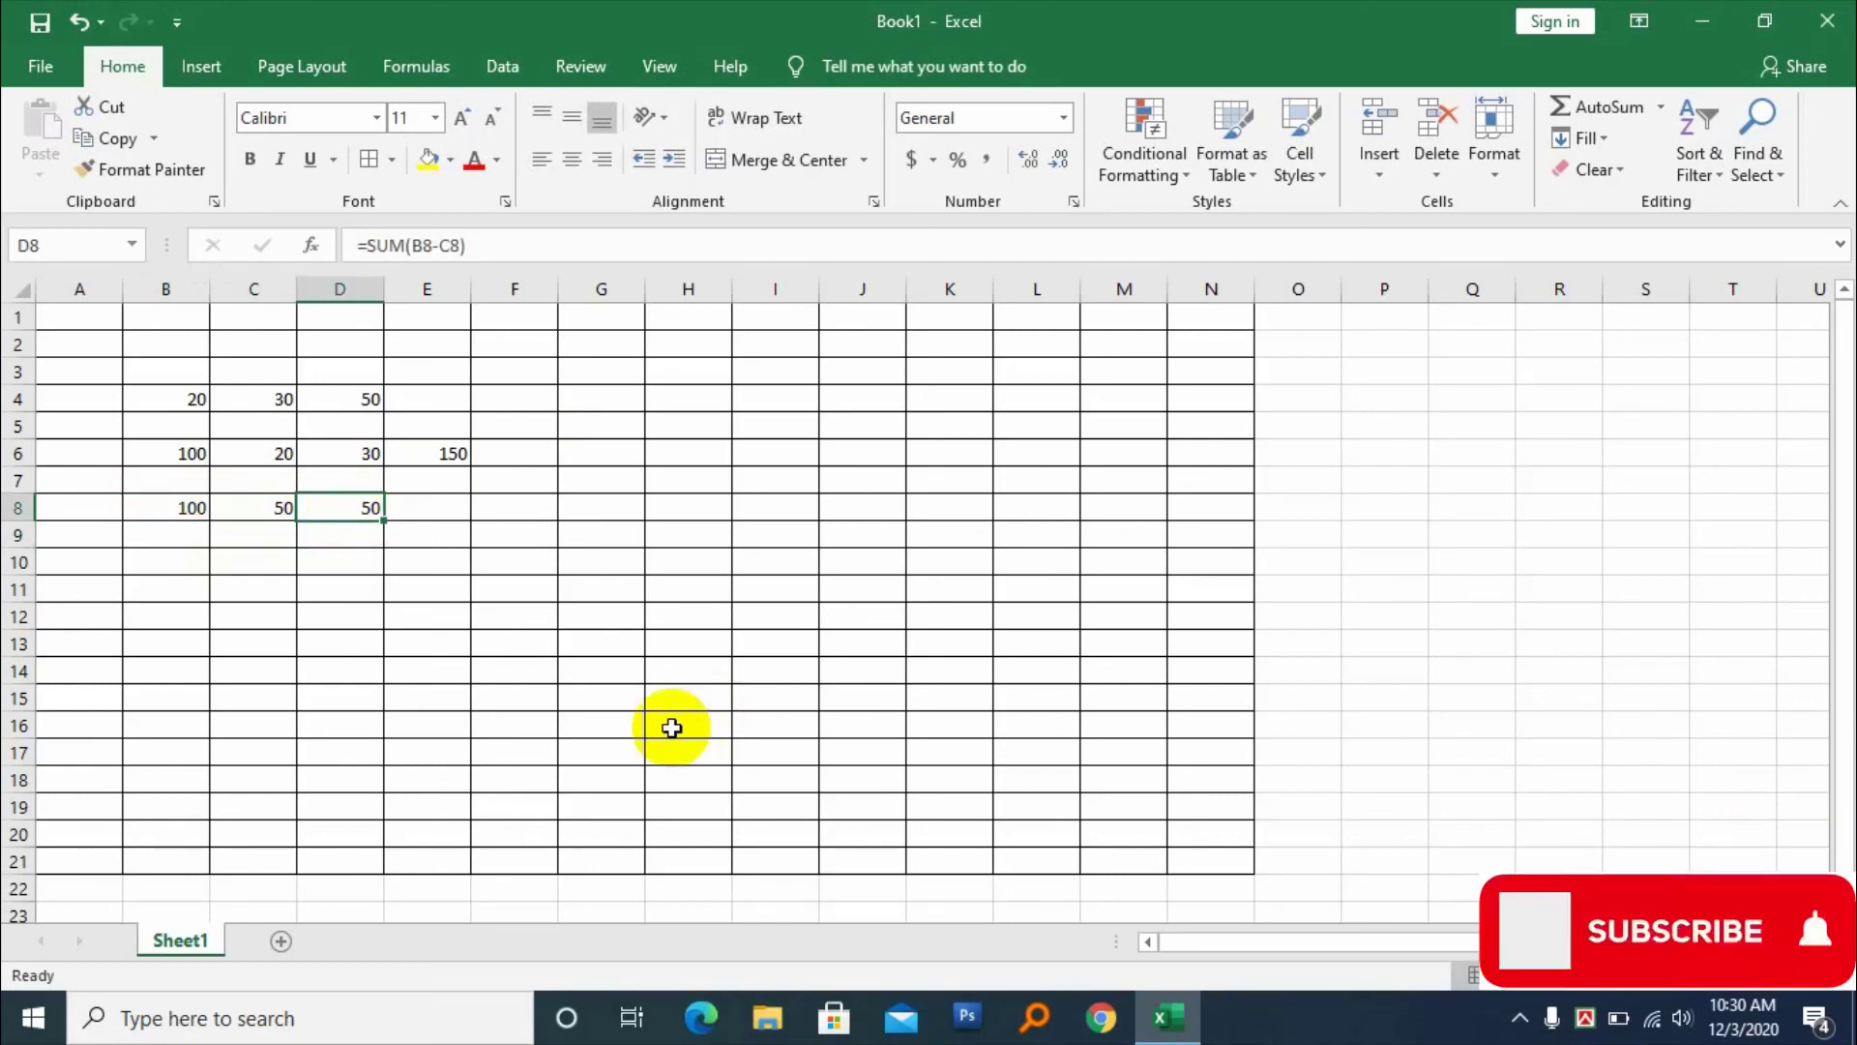
left_click(174, 539)
left_click(274, 535)
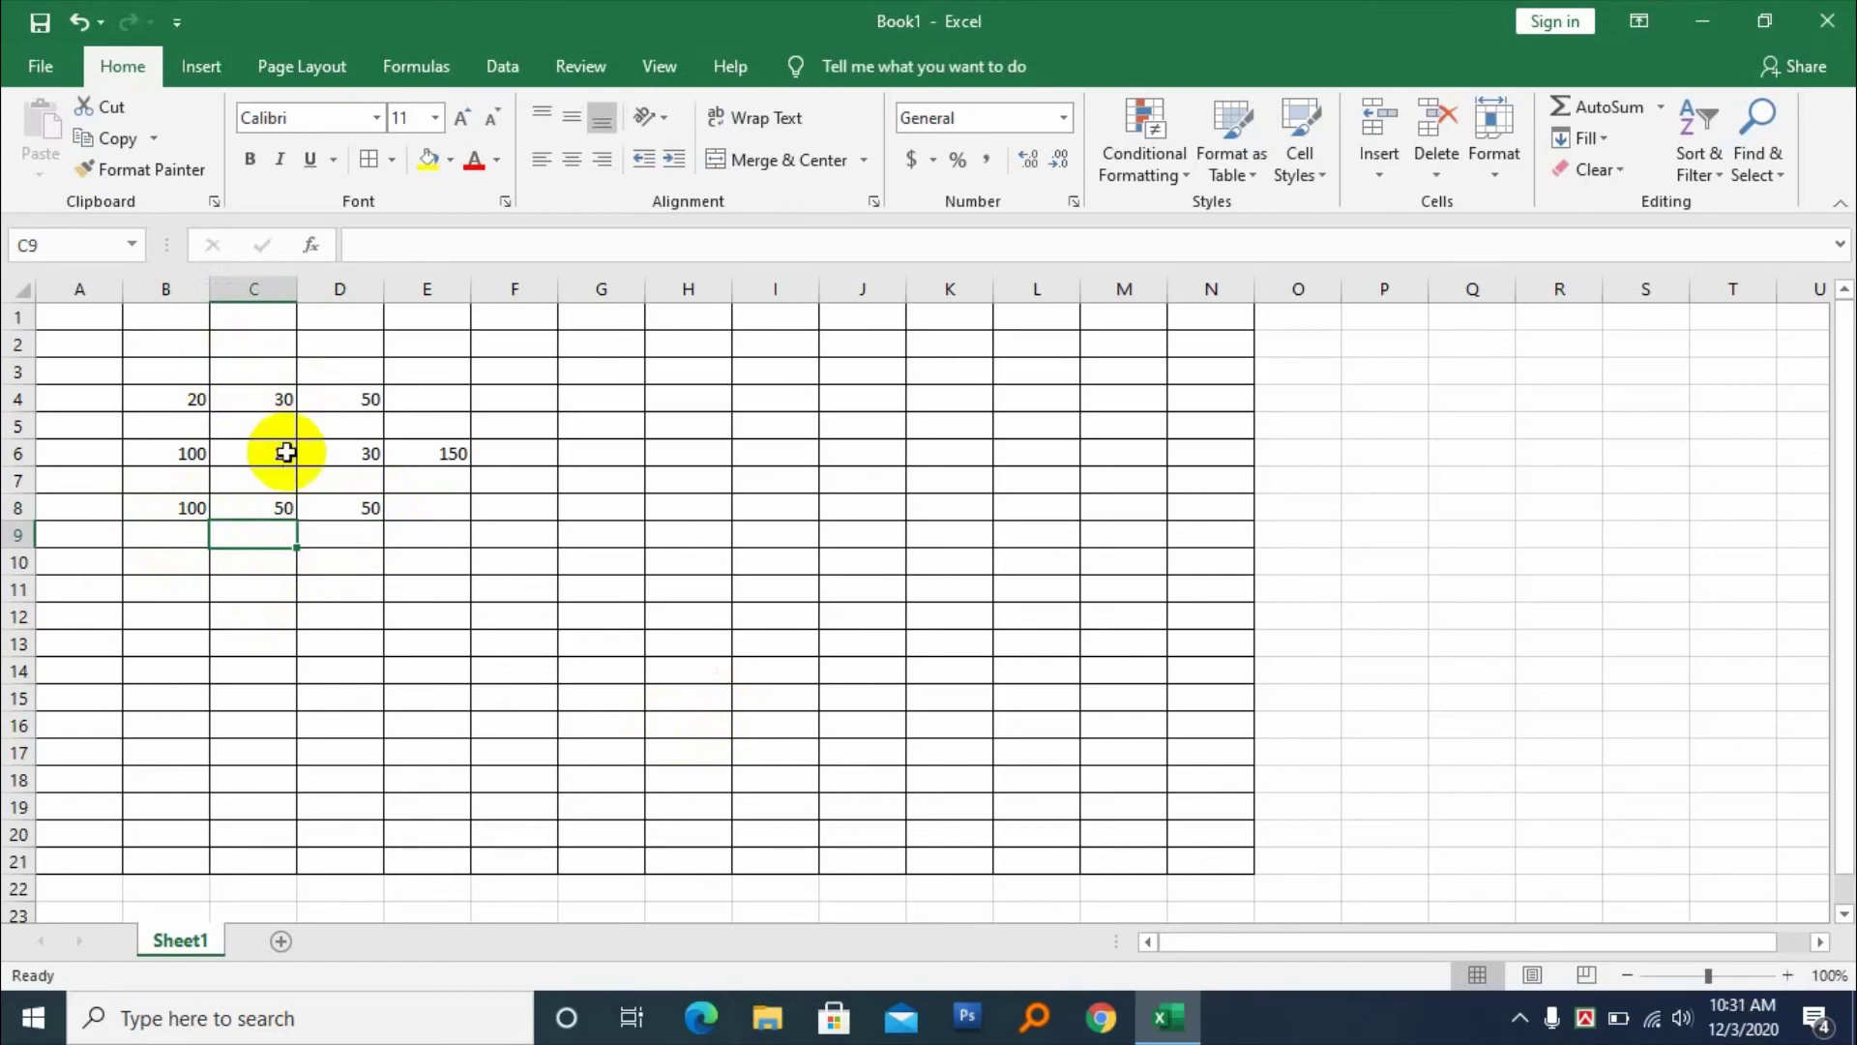
left_click_drag(77, 319, 1224, 764)
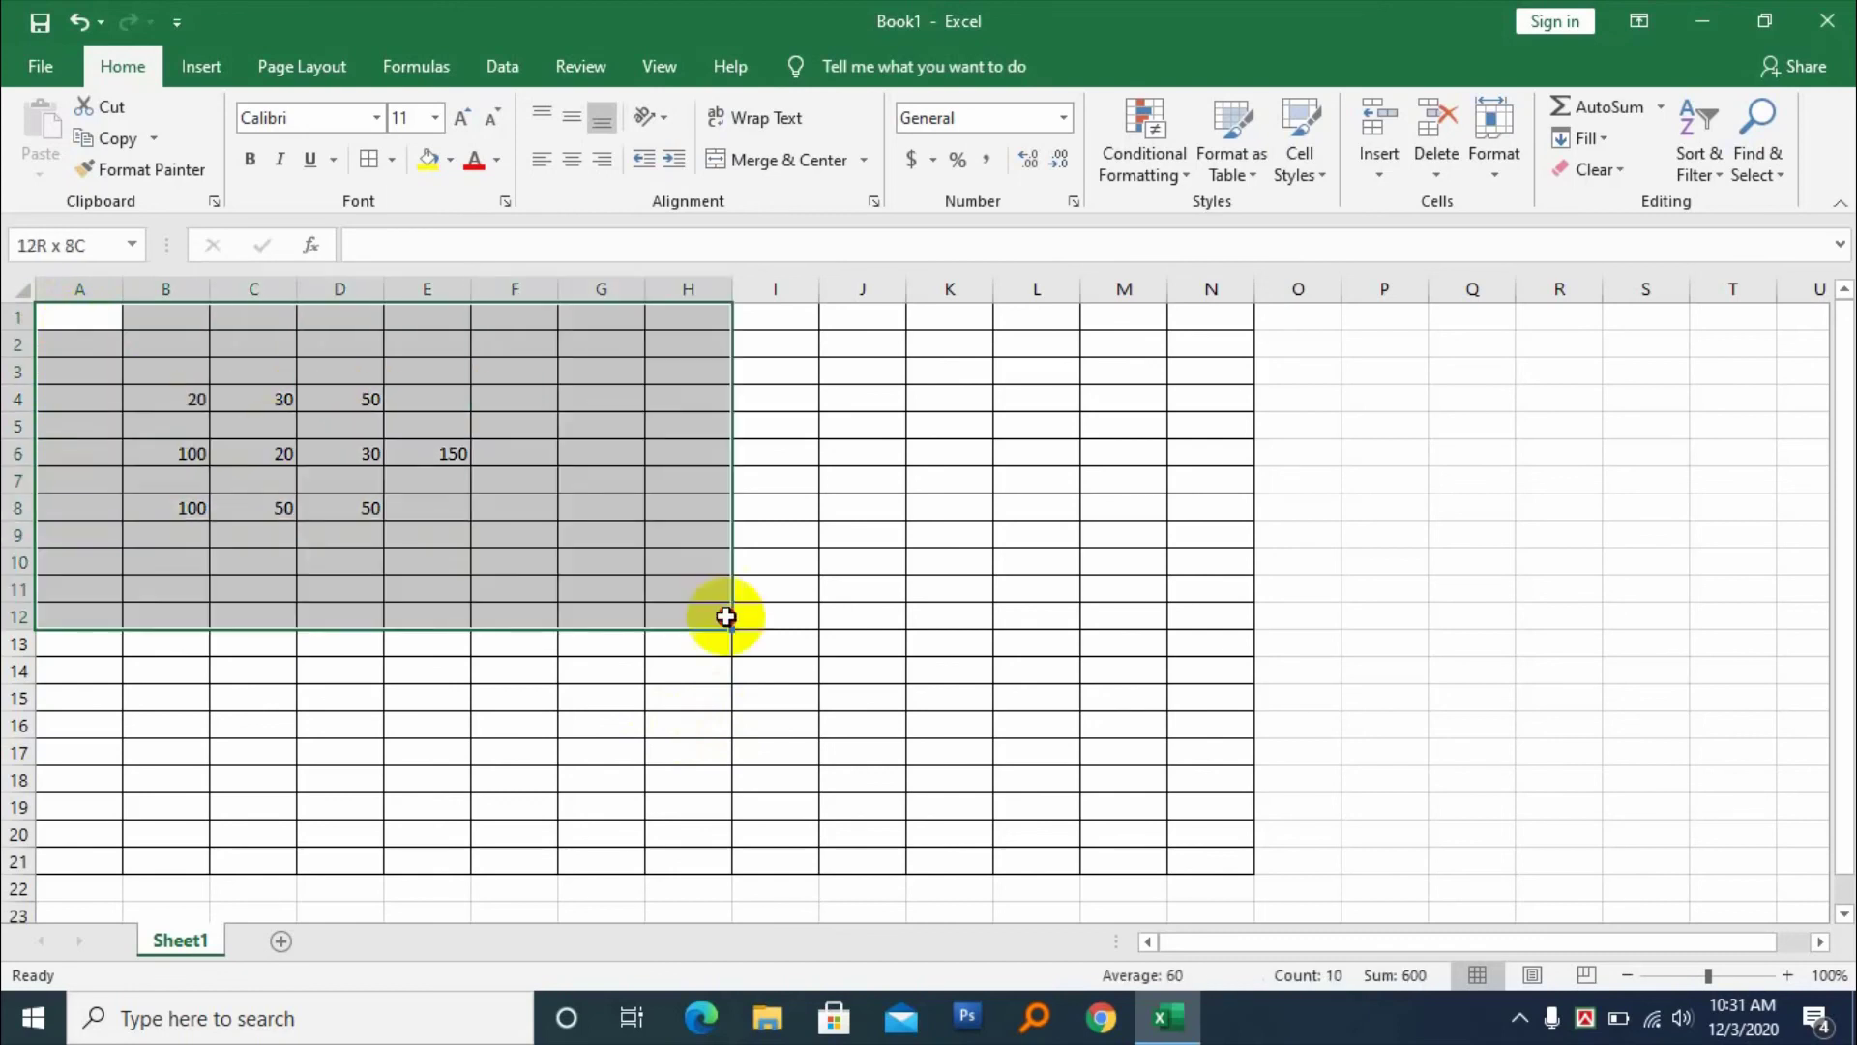
left_click(674, 485)
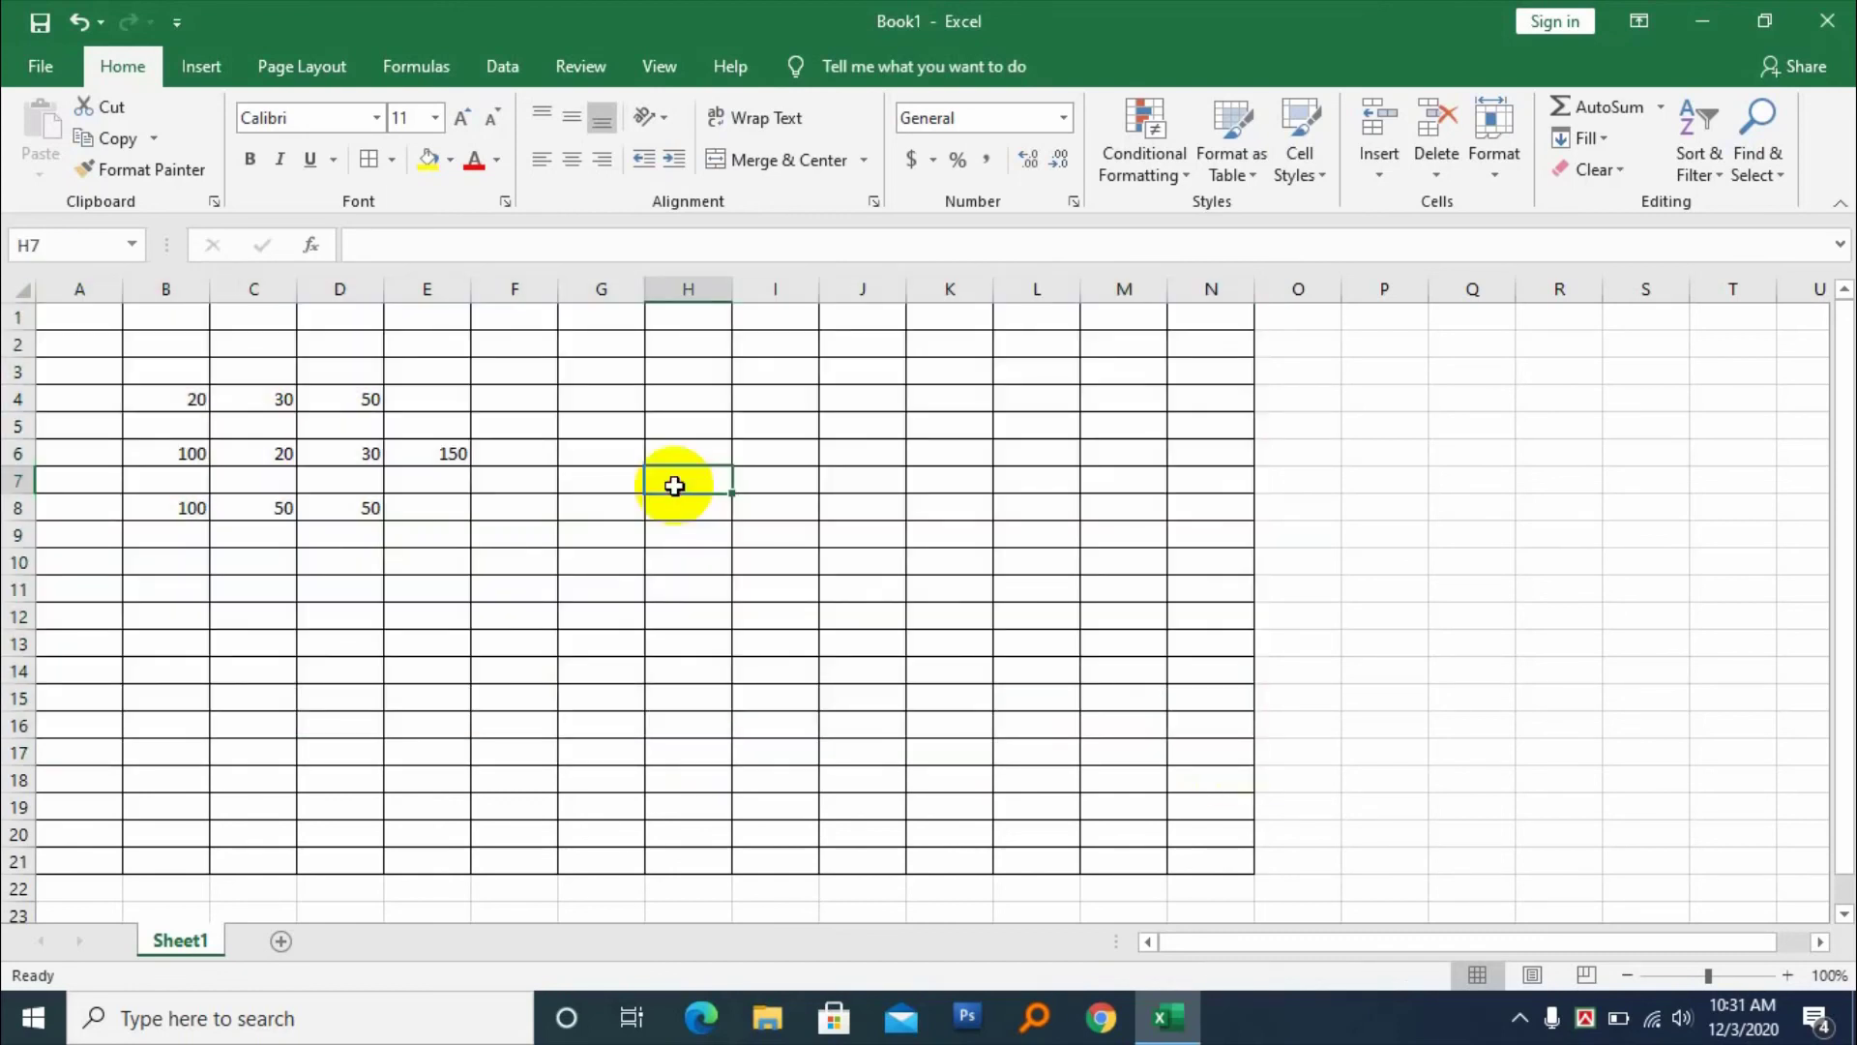
left_click(1544, 1023)
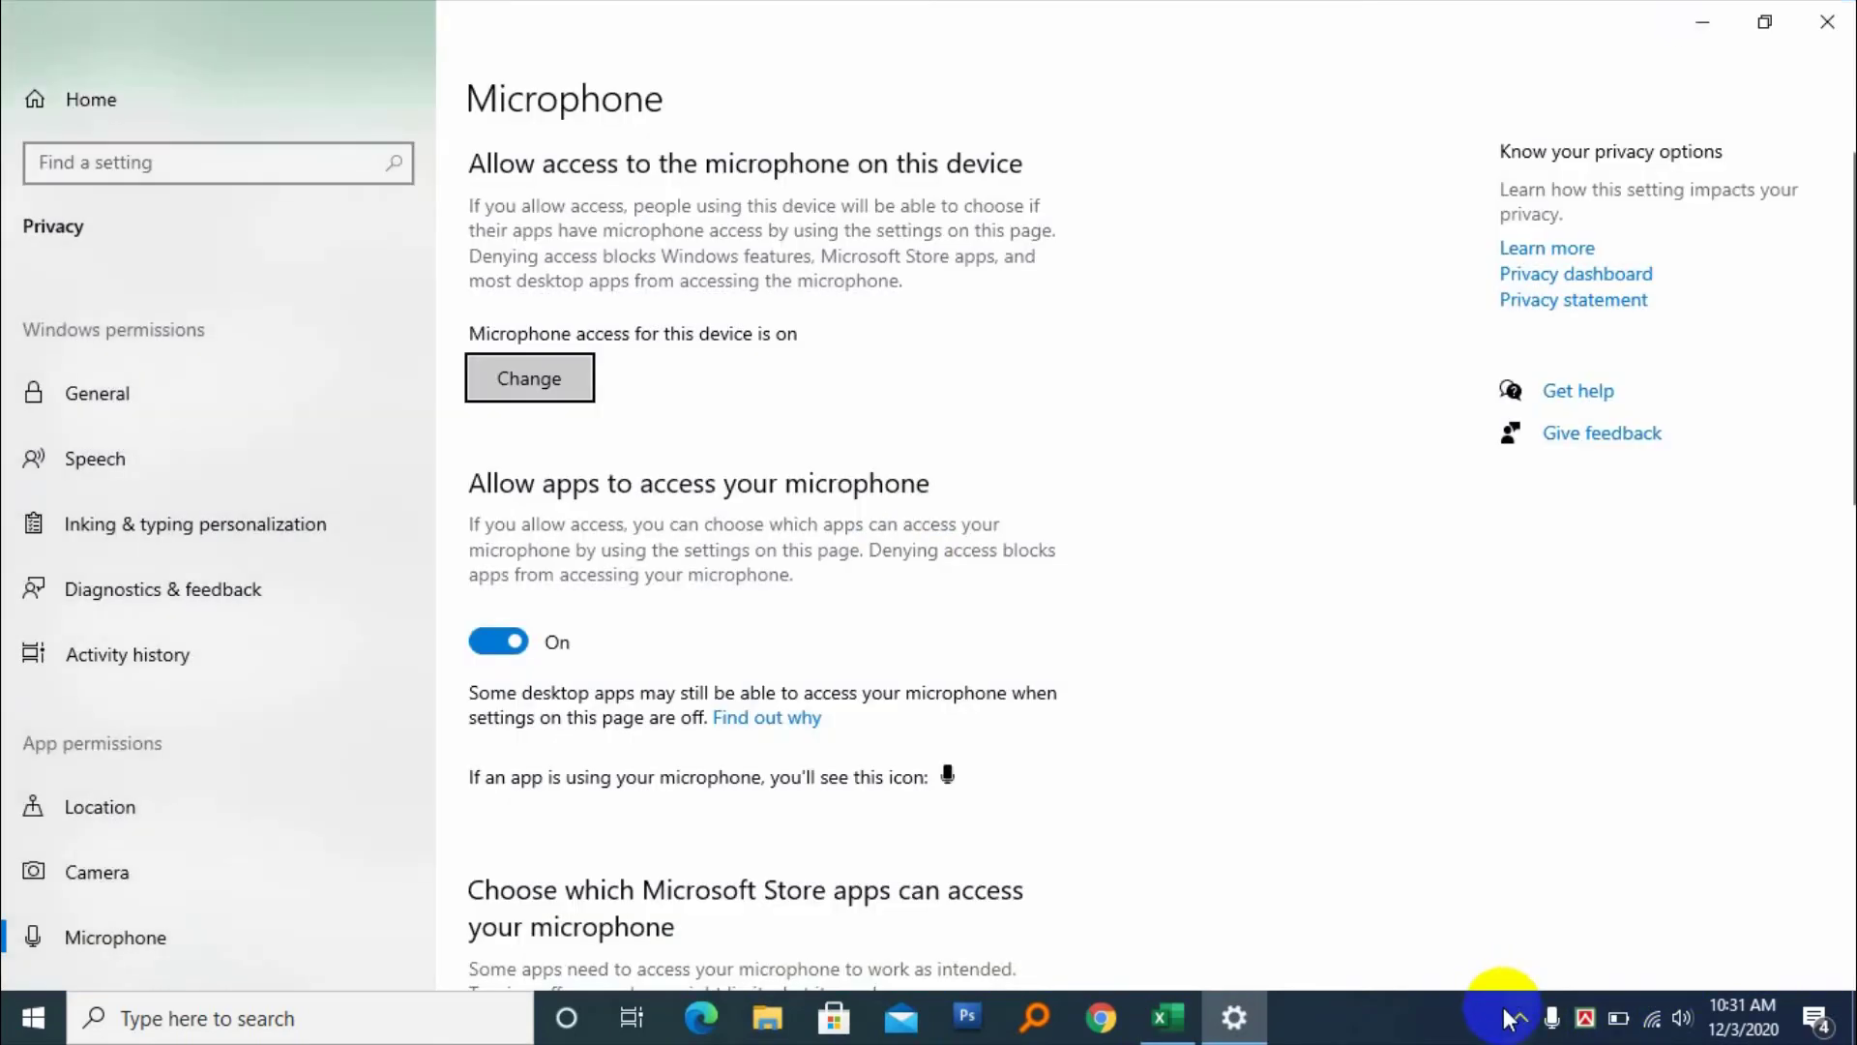
left_click(1828, 21)
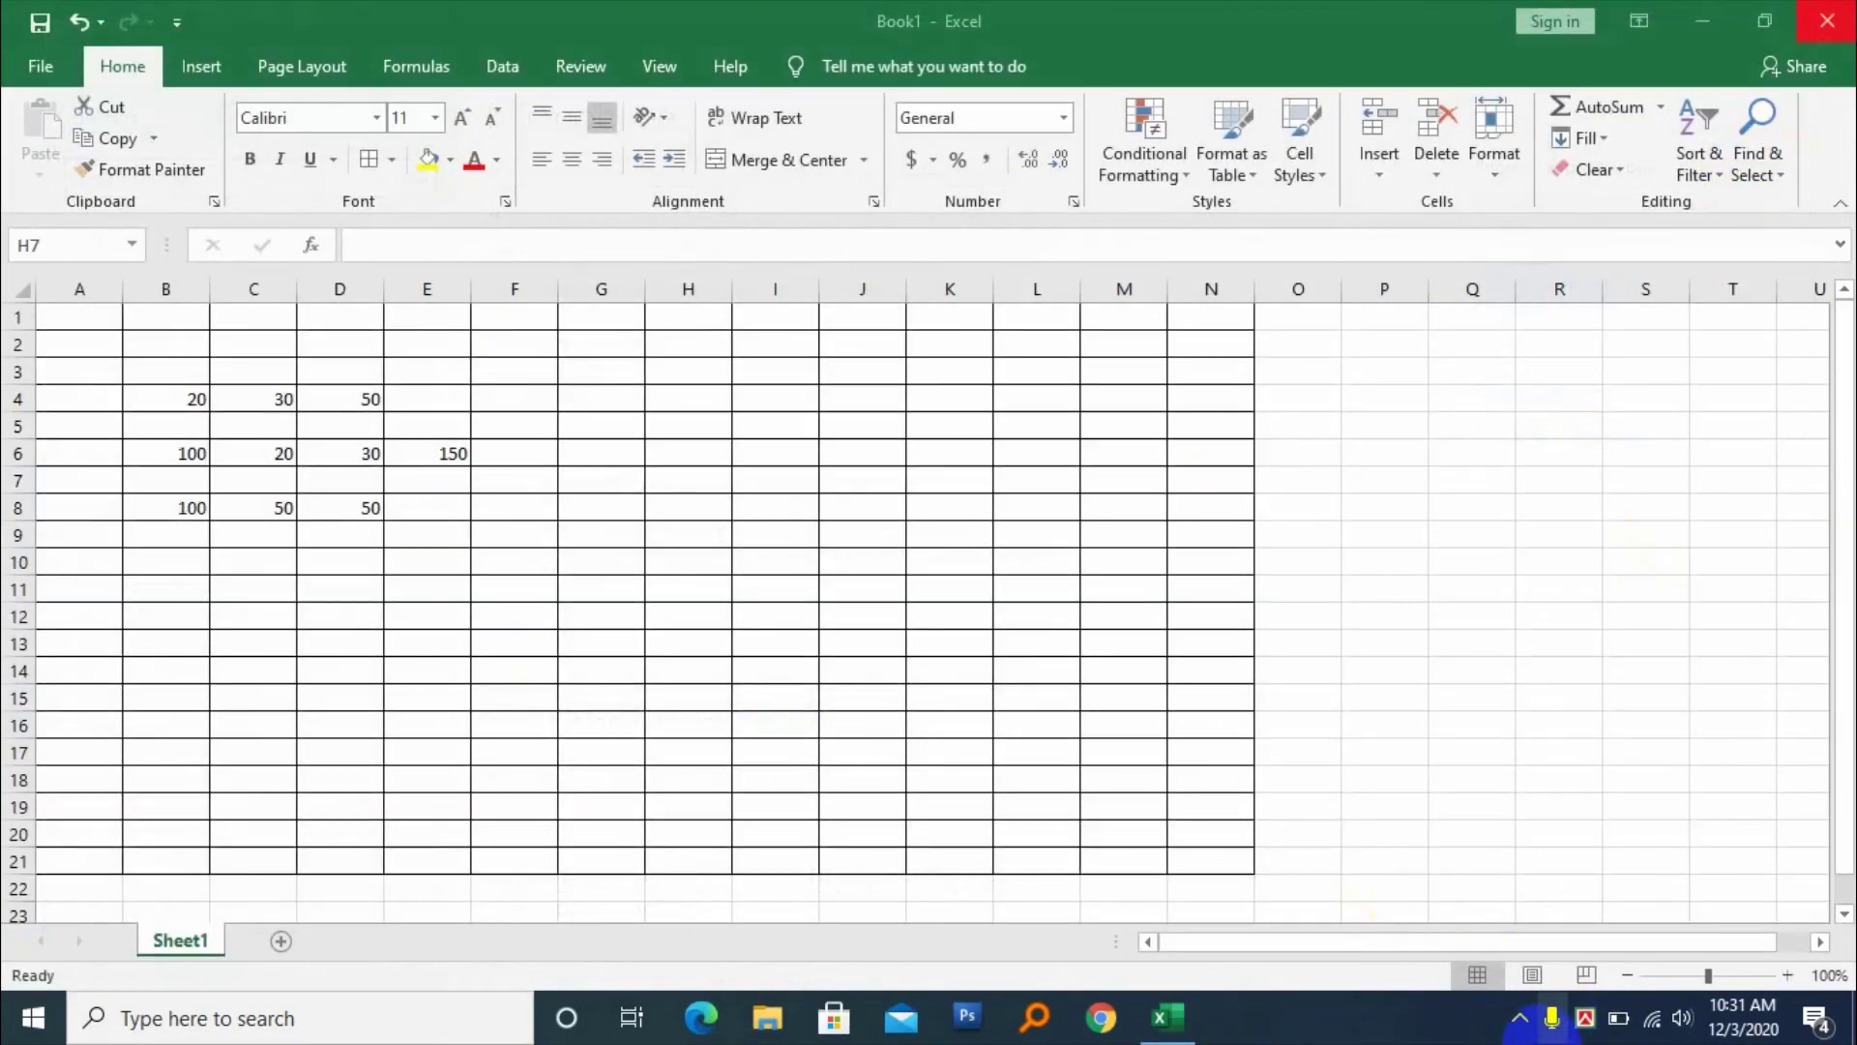